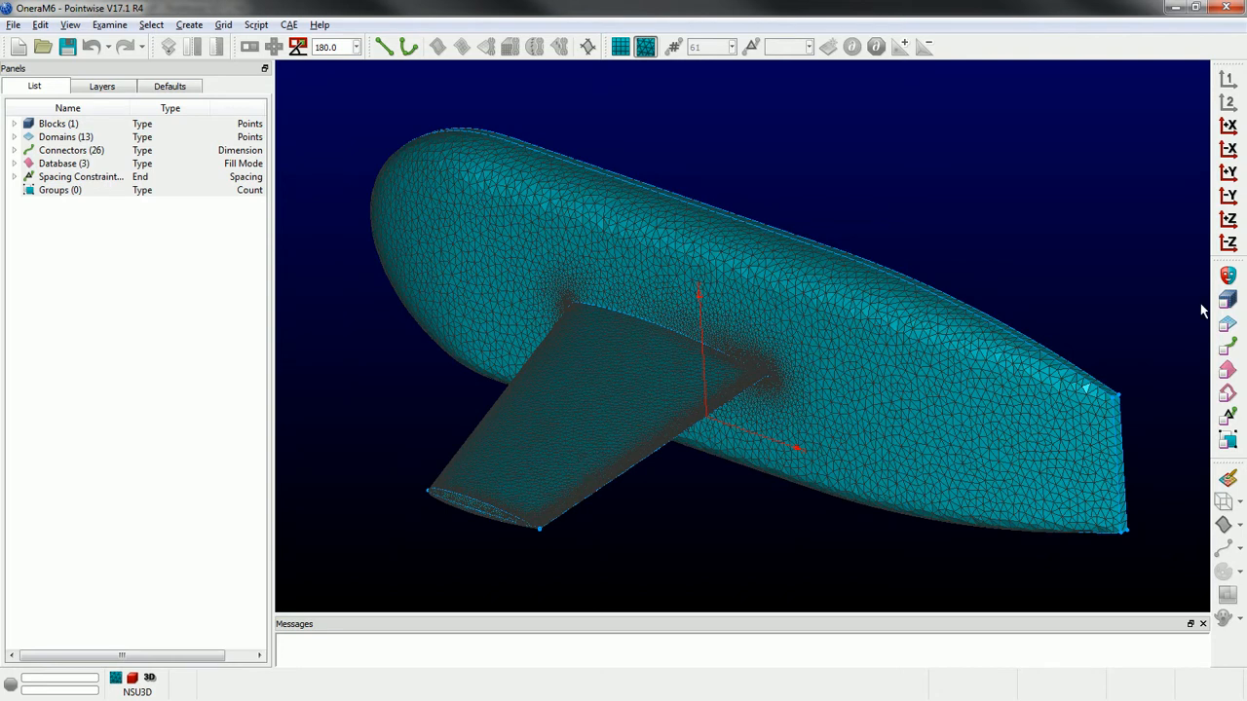
- Examine the volume block with cuts and display the saved "Z = 0.5, Cells" cut
click(1227, 300)
ctrl+right_drag(682, 306, 742, 278)
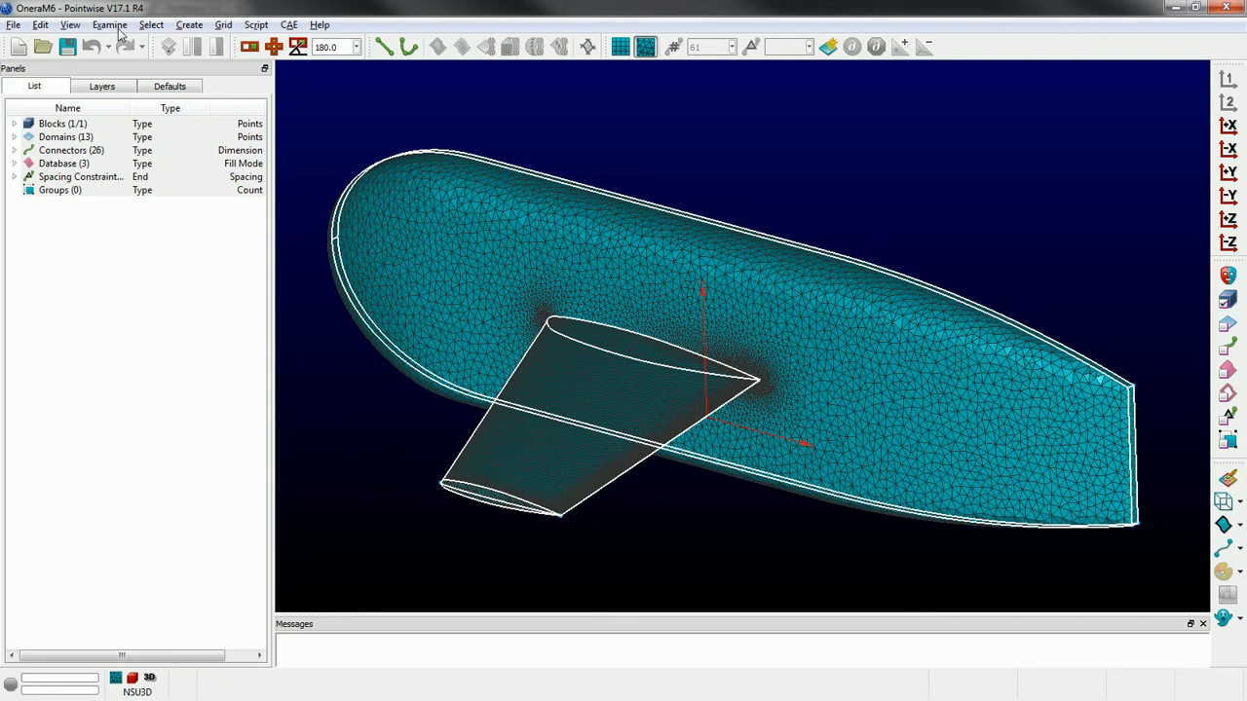
click(115, 26)
click(133, 370)
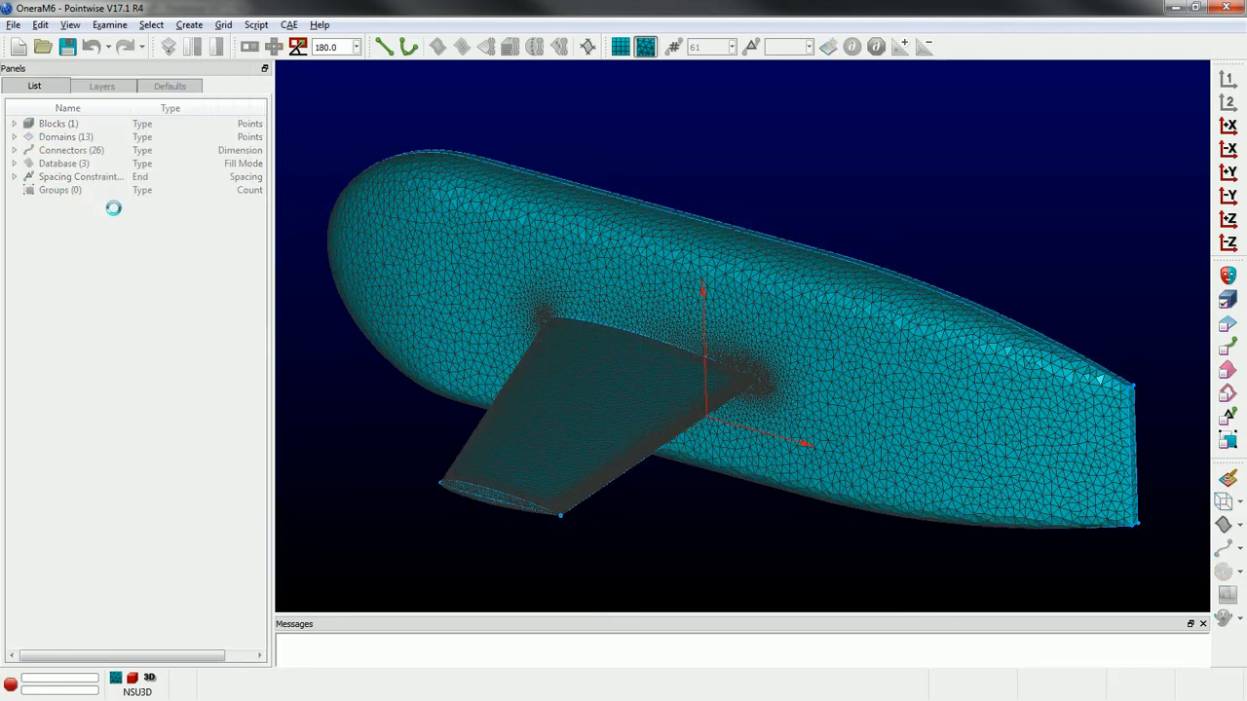
click(107, 117)
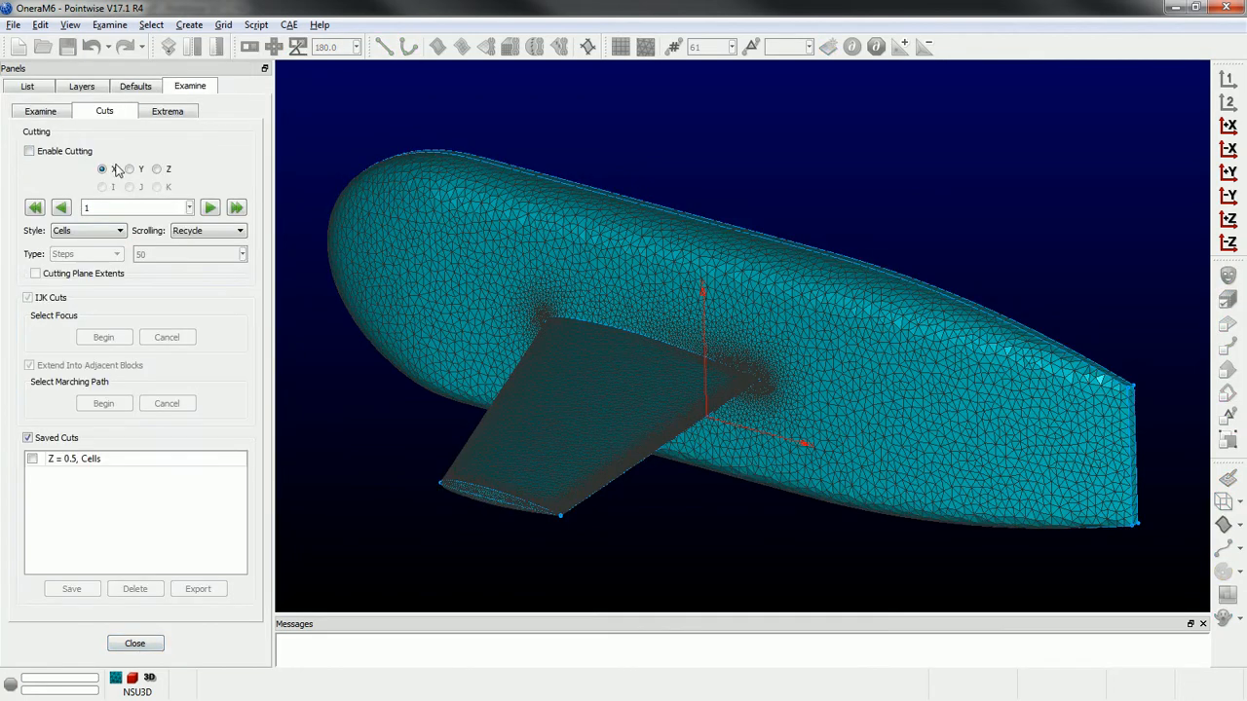
click(32, 458)
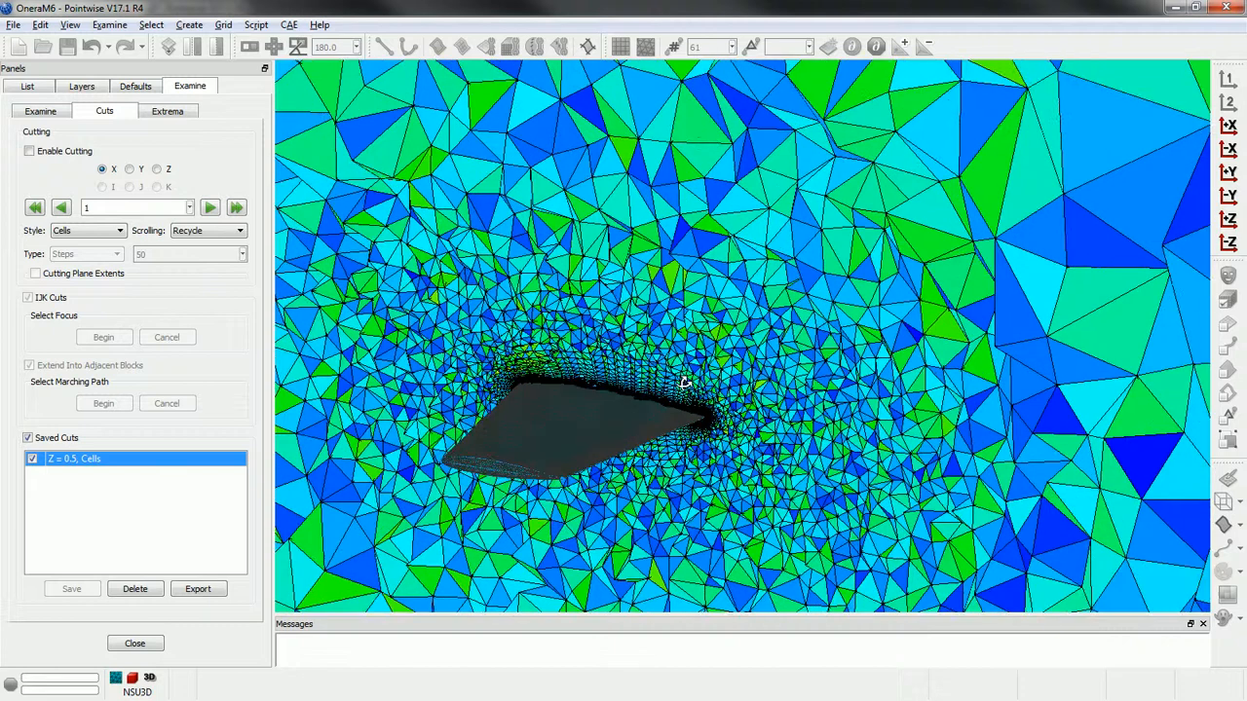
- Examine the cell sizes around and downstream of the wing's trailing edge in the Z = 0.5 cut, and end the examination
ctrl+right_drag(683, 382, 896, 438)
scroll(898, 439, up, 3)
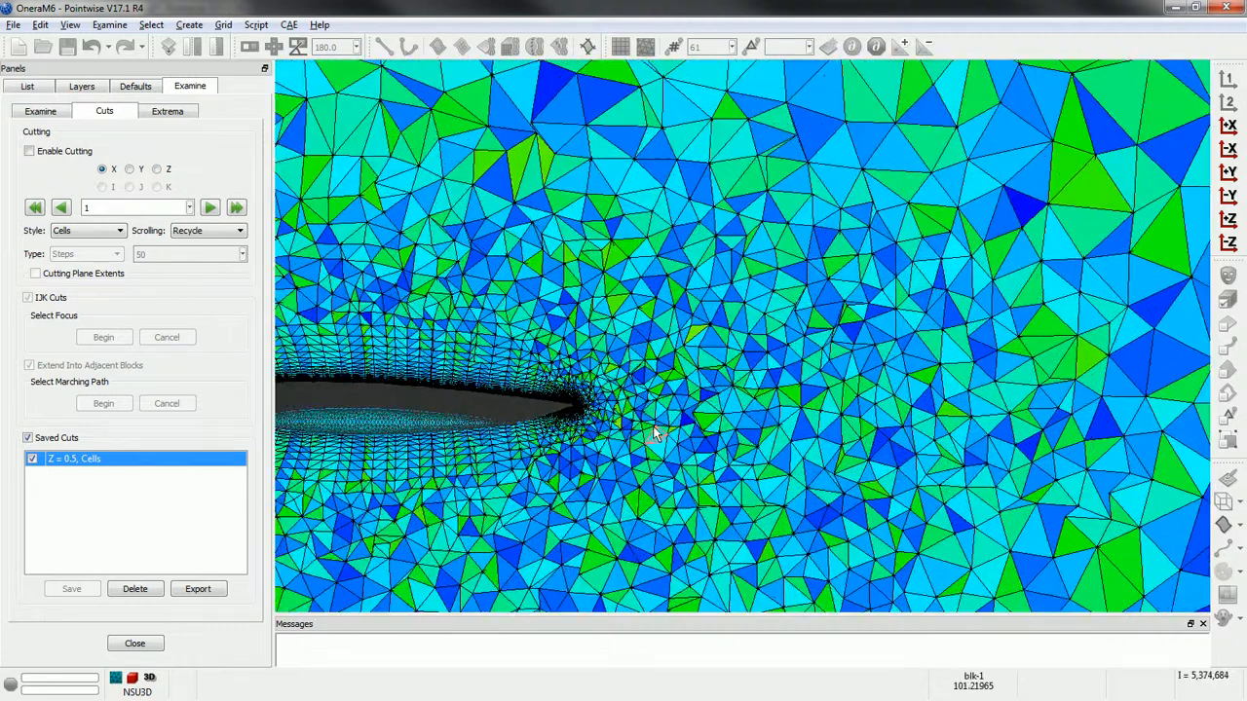
scroll(656, 434, up, 3)
scroll(511, 397, up, 3)
scroll(421, 359, up, 3)
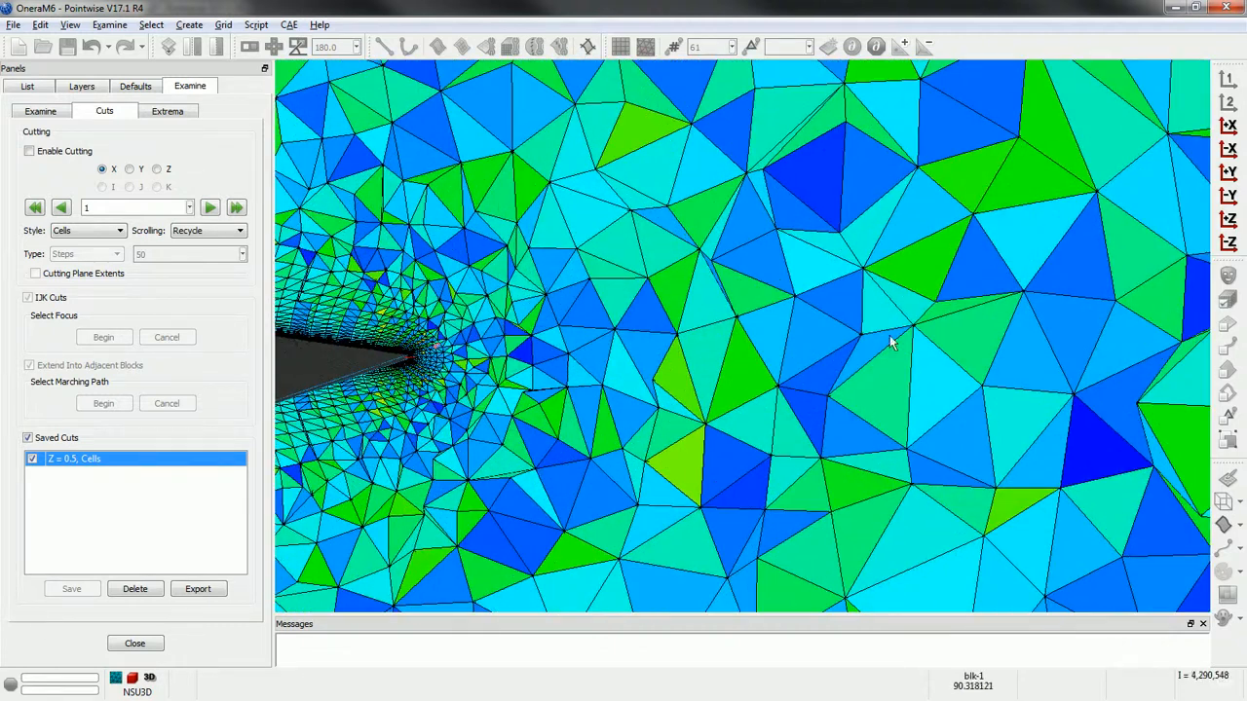
scroll(633, 389, down, 1)
scroll(580, 395, down, 1)
scroll(565, 390, down, 1)
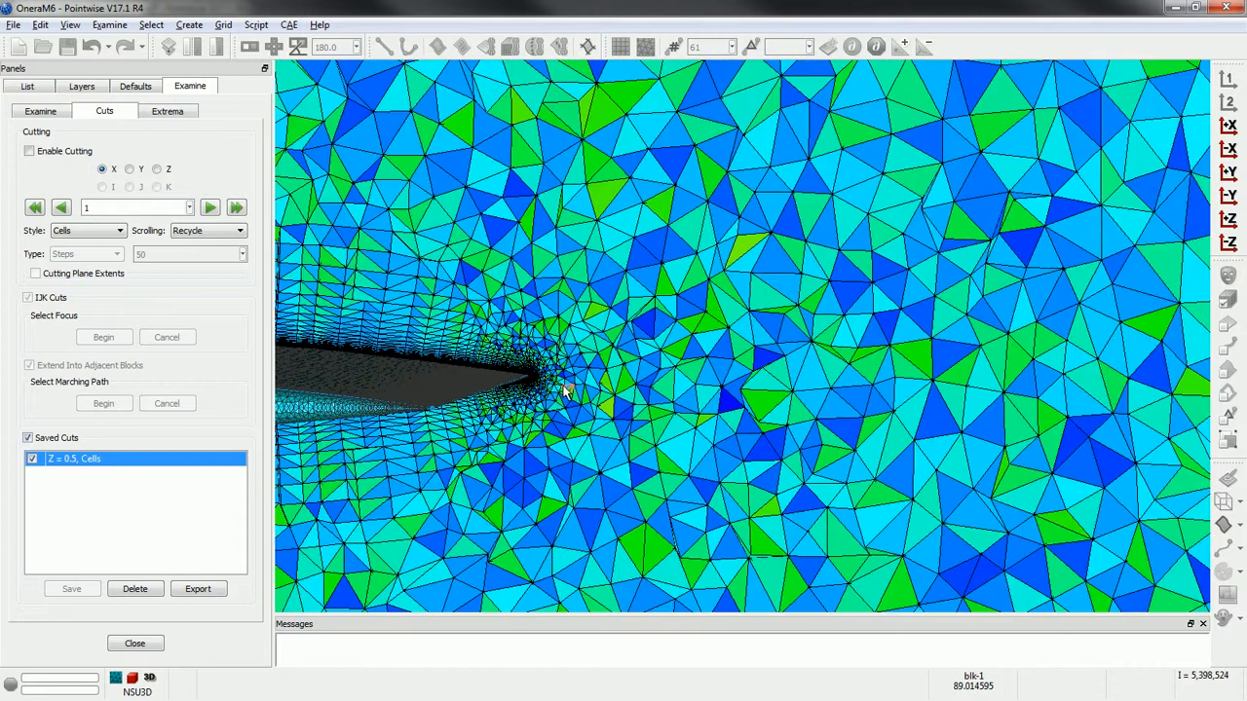
scroll(544, 401, down, 1)
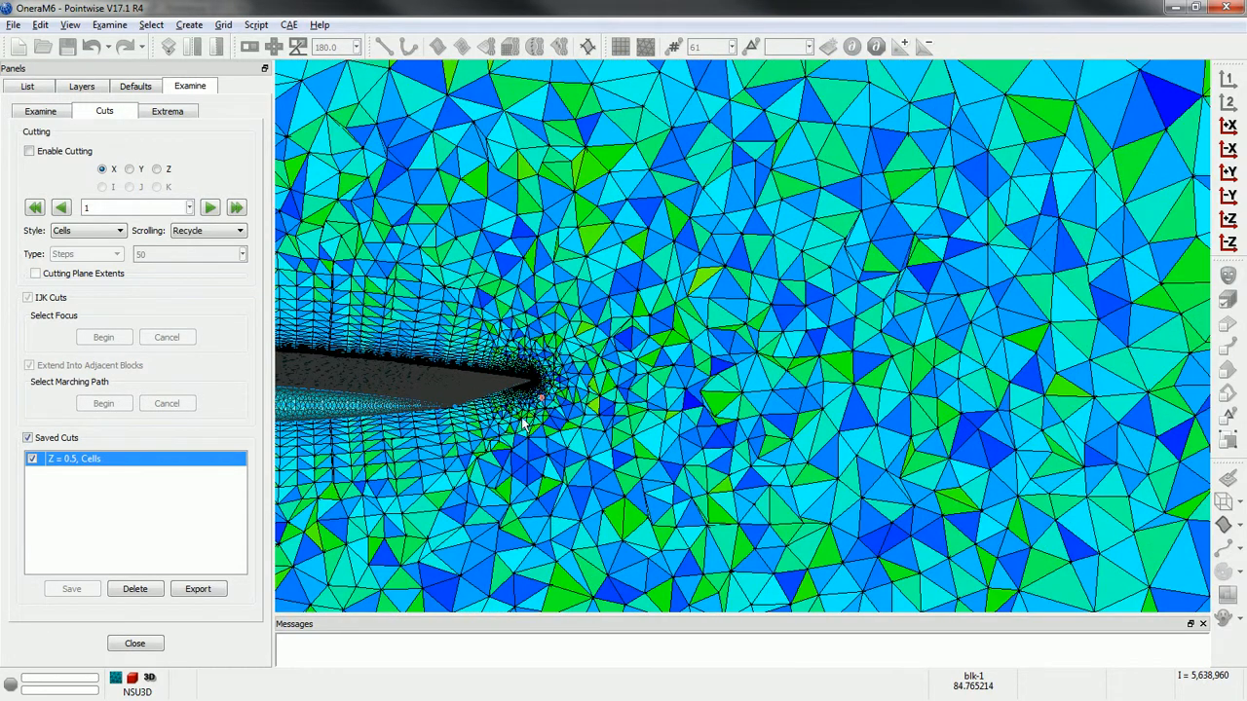
scroll(499, 428, down, 5)
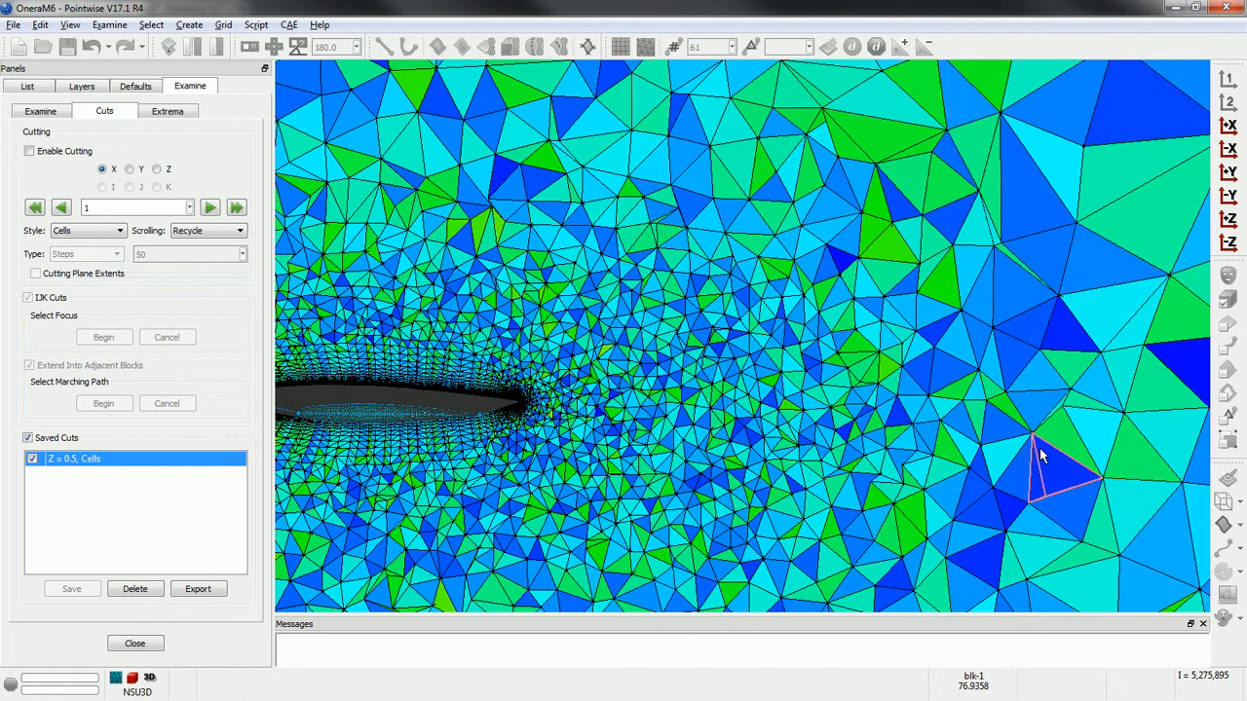
click(136, 643)
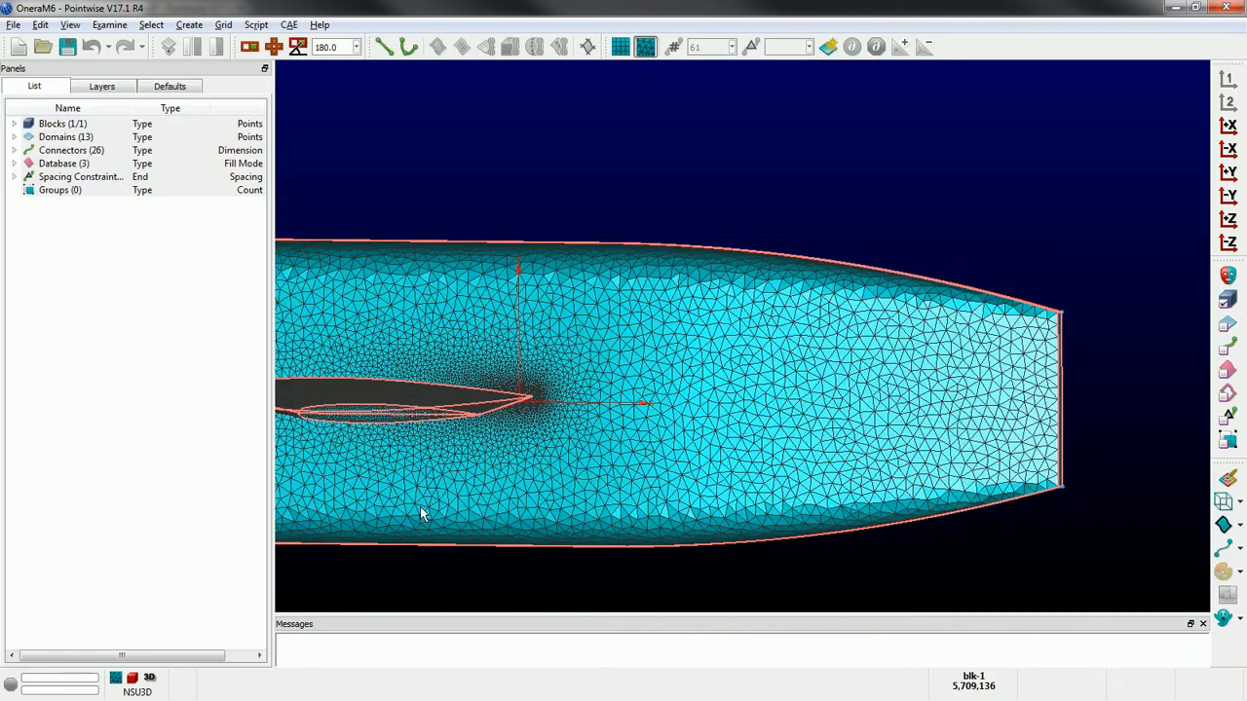
- Open the recent project OneraM6-Wake.pw, replacing the existing project
right_drag(979, 479, 855, 464)
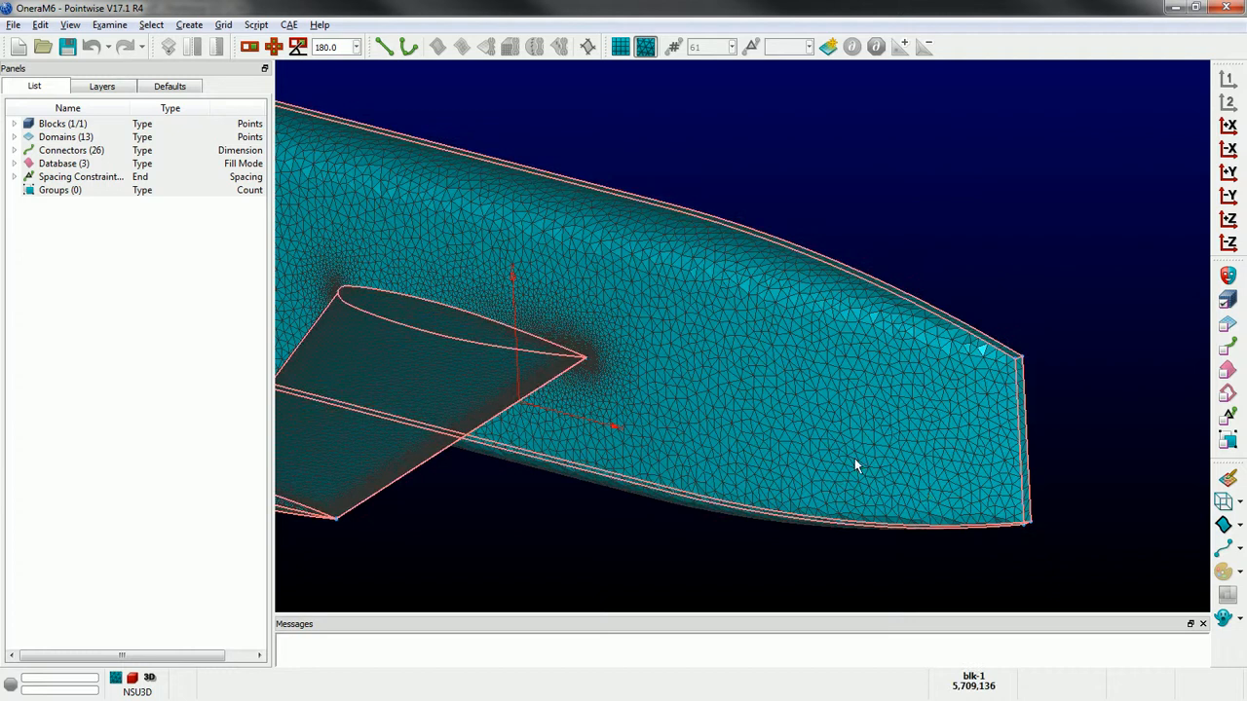
click(13, 24)
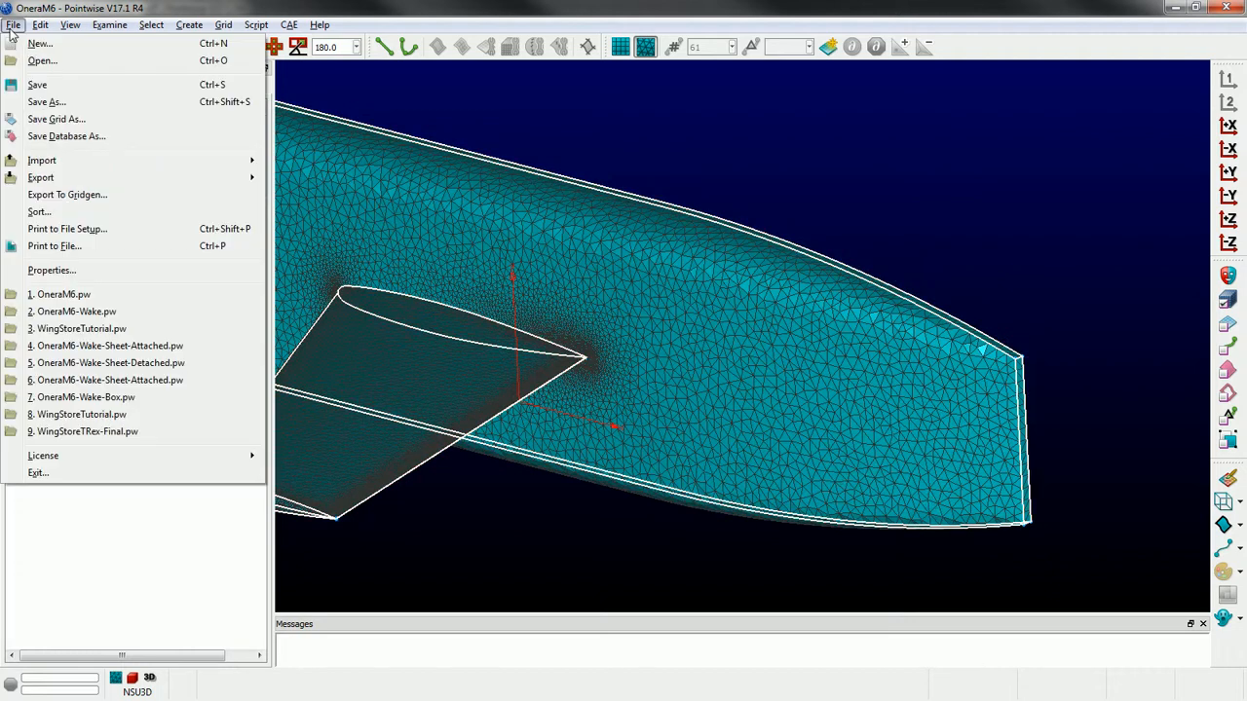
click(98, 312)
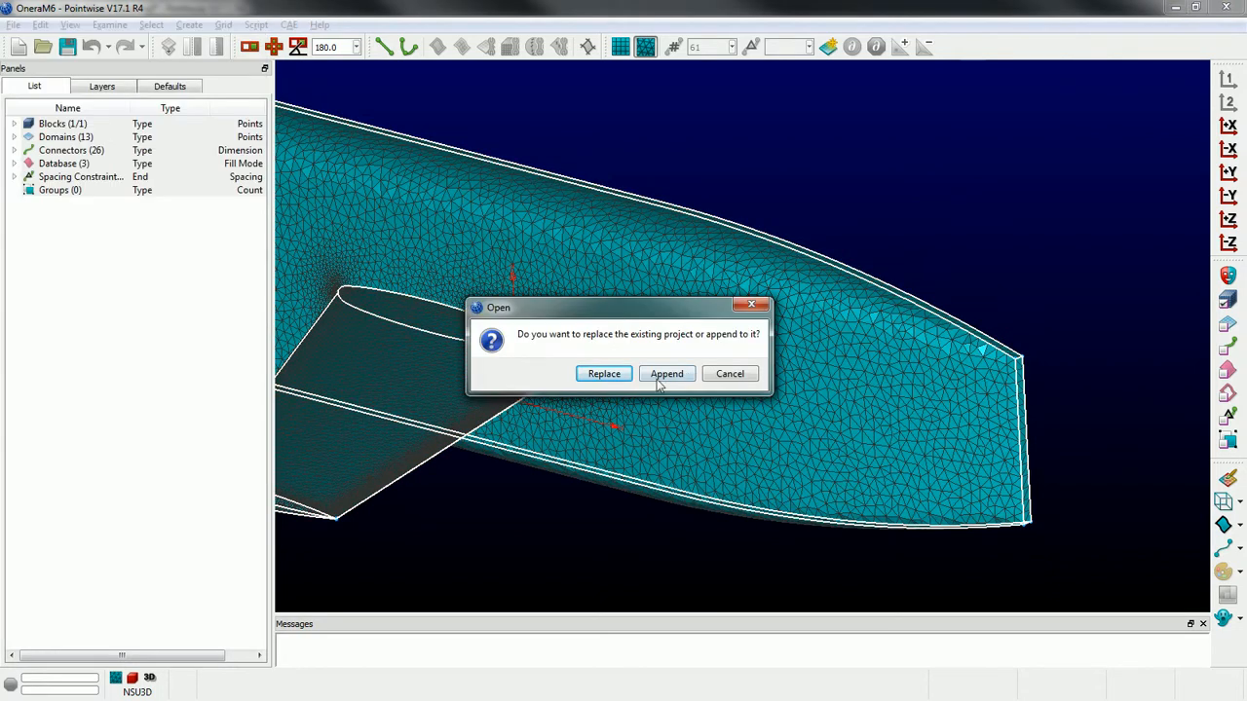
click(604, 374)
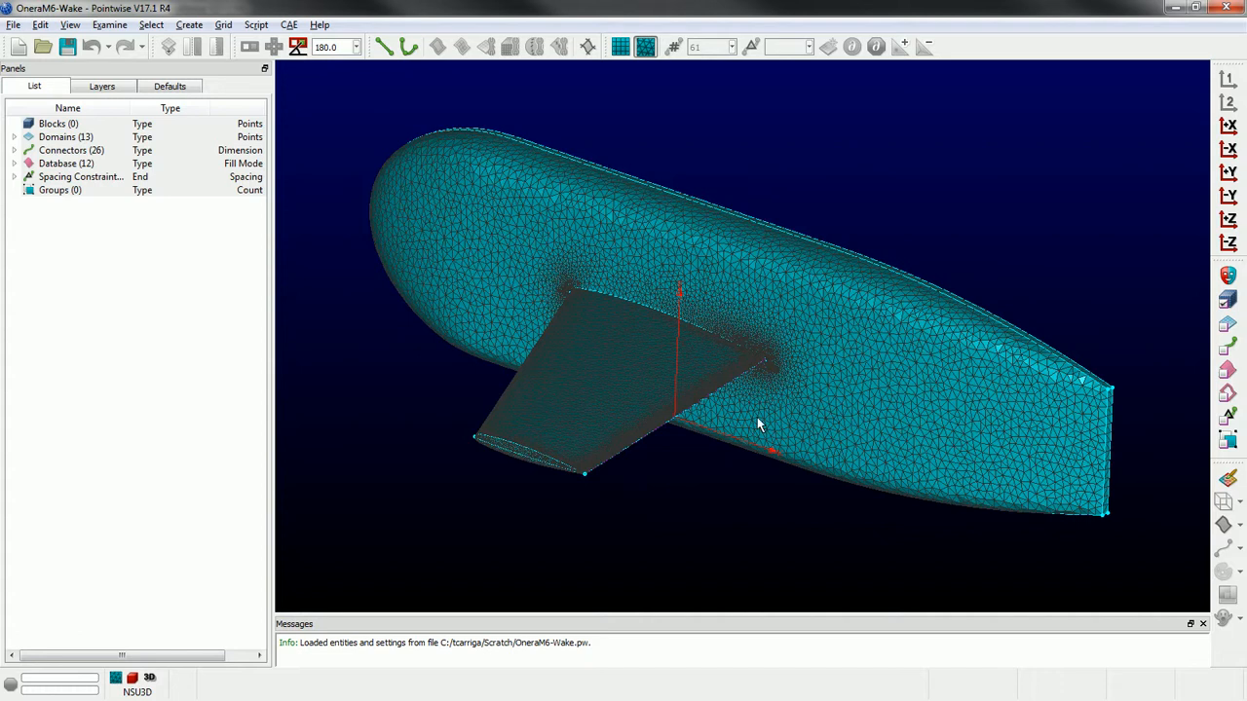
- Split the structured trailing-edge domain in the J direction near the wing root, at about X 0.841, Z 0.300
scroll(756, 417, up, 5)
scroll(706, 353, up, 6)
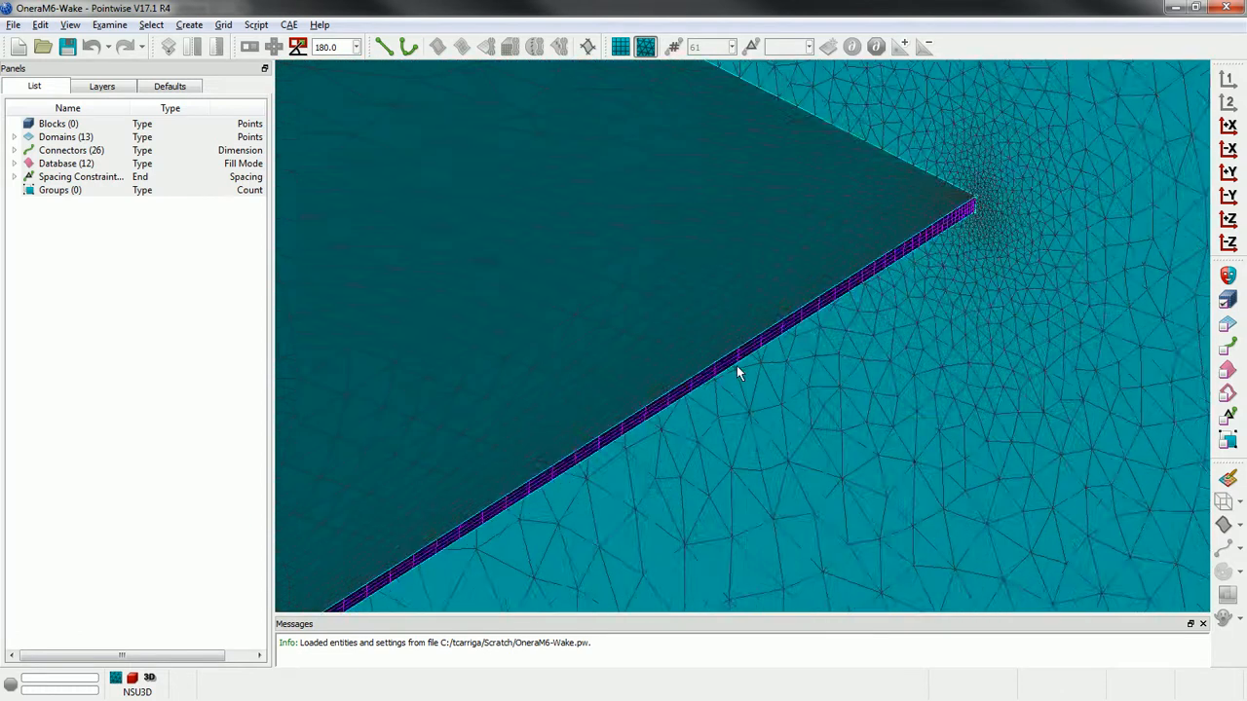
right_drag(699, 365, 682, 466)
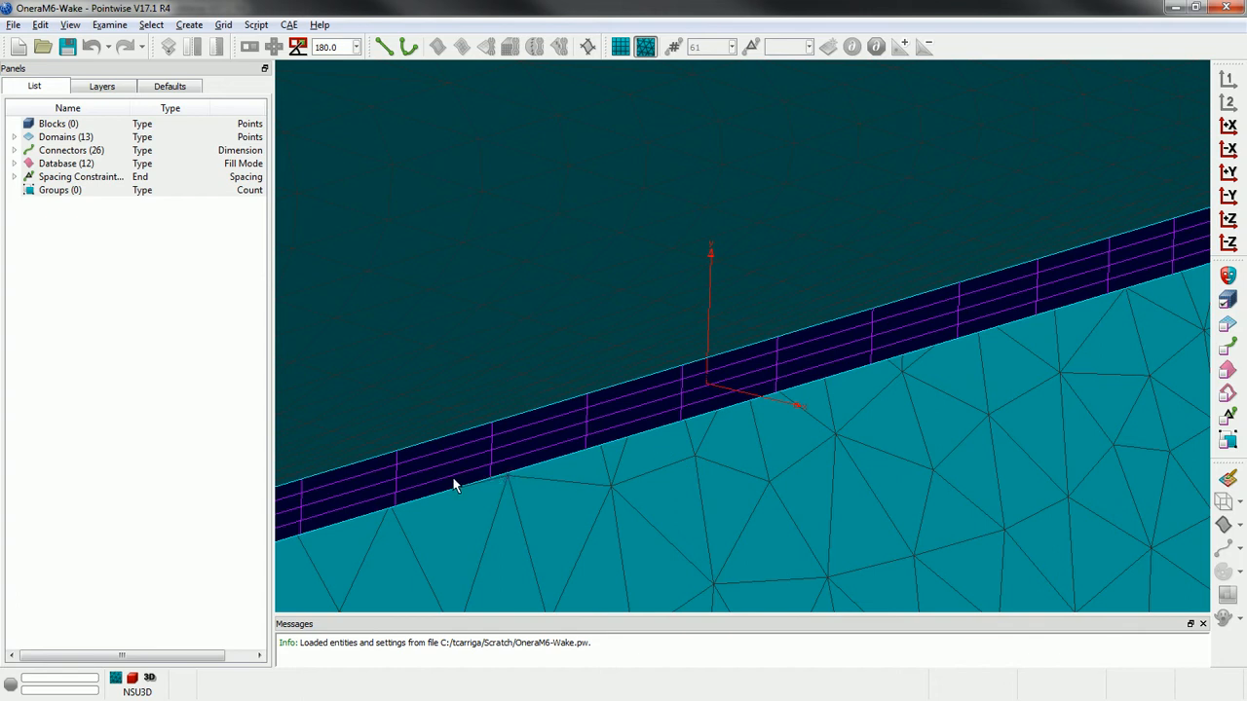
scroll(420, 494, down, 3)
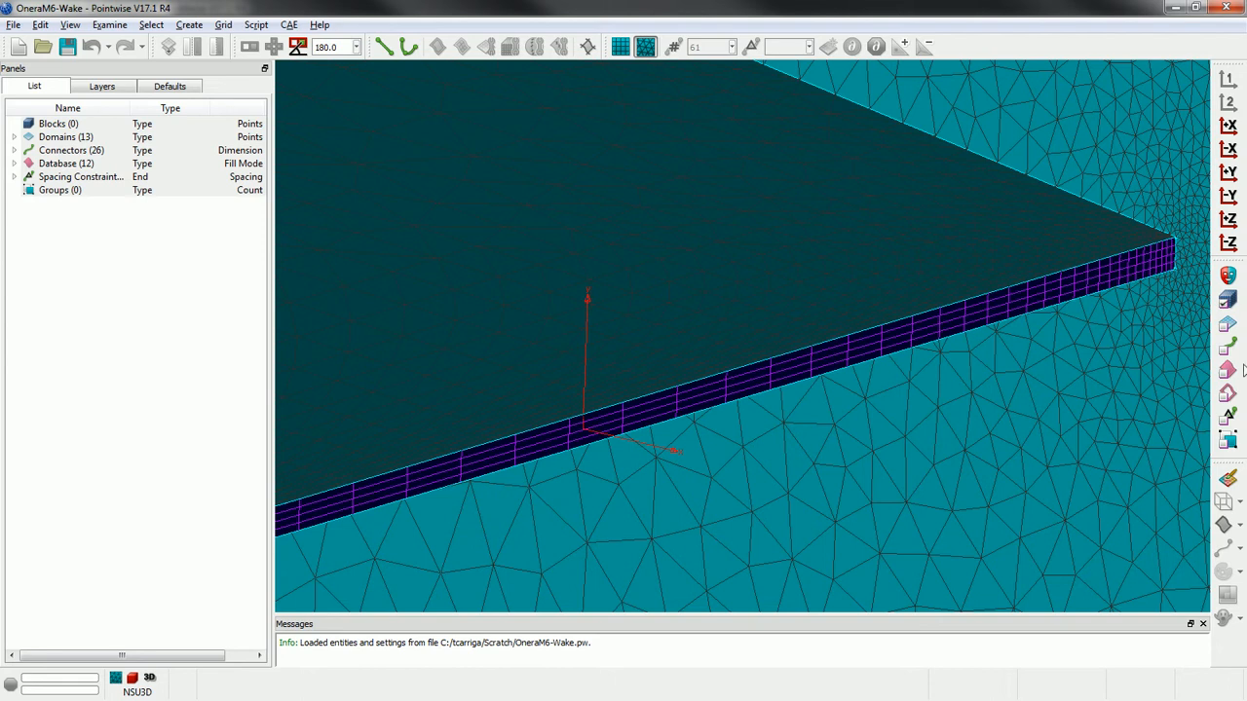
click(1143, 262)
click(196, 51)
scroll(824, 376, down, 5)
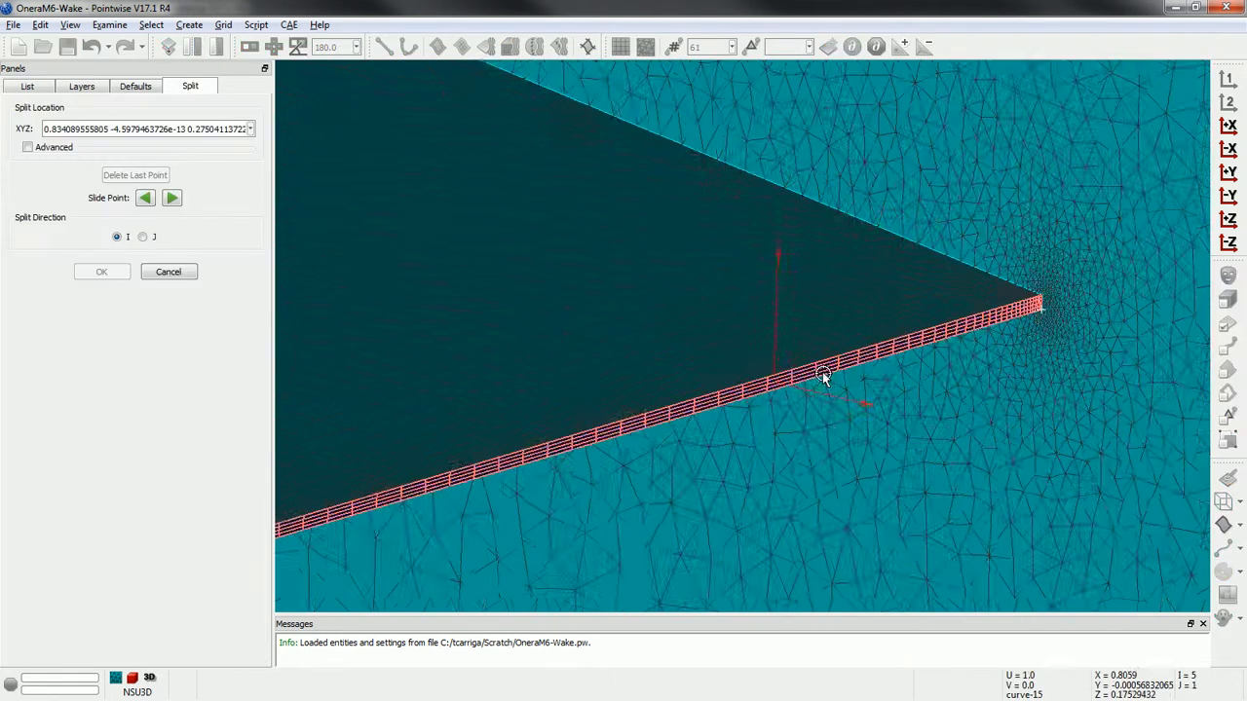
click(620, 420)
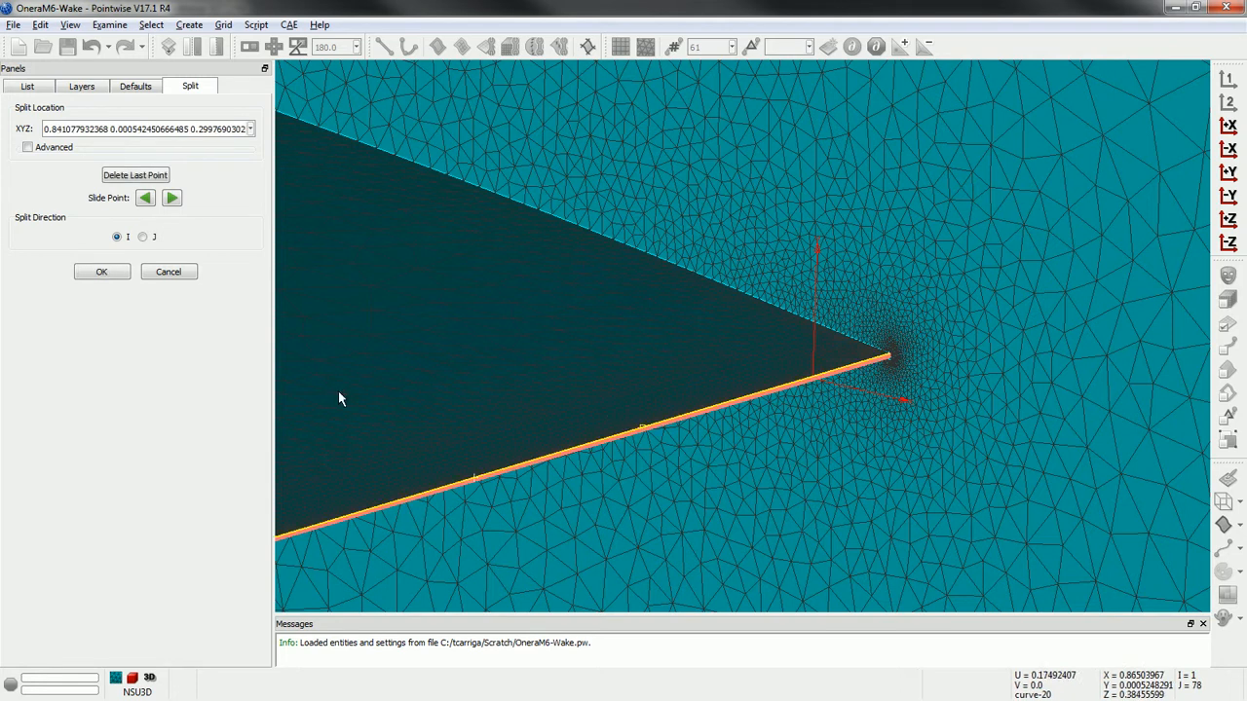
click(102, 272)
- Split the outboard trailing-edge domain lengthwise along its mid-height grid line in the I direction
scroll(507, 481, down, 2)
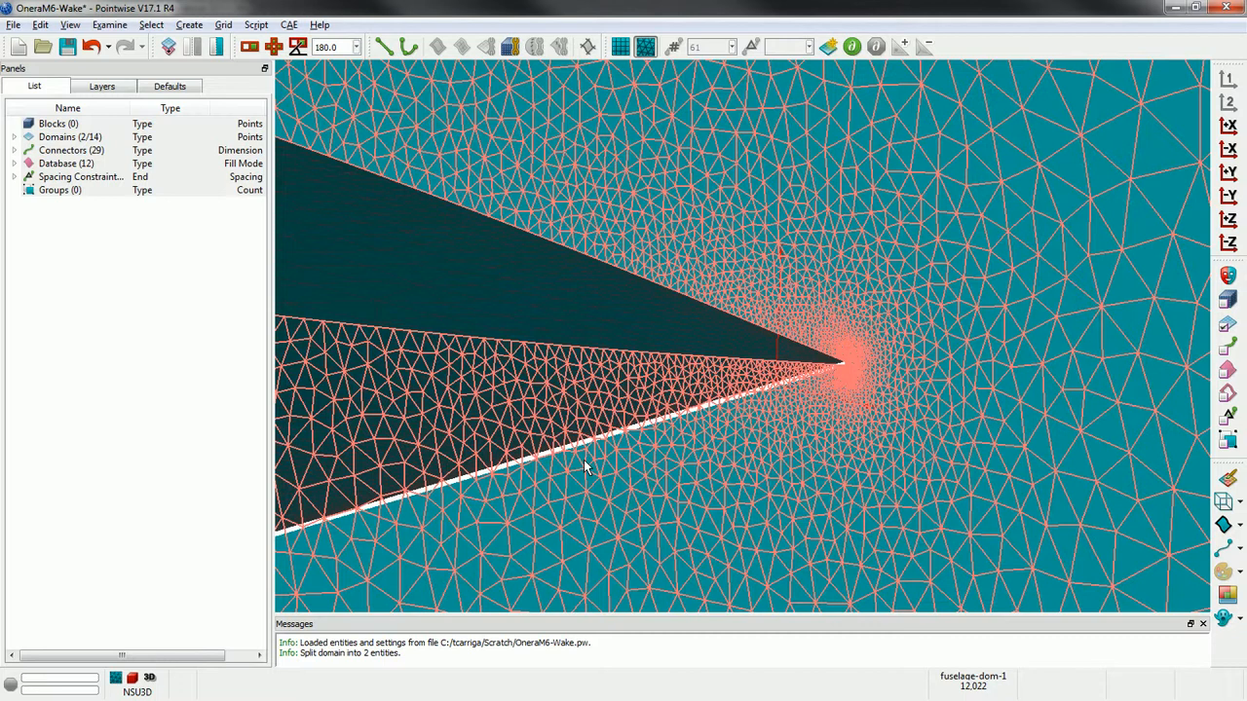
scroll(630, 411, up, 5)
scroll(630, 411, up, 5)
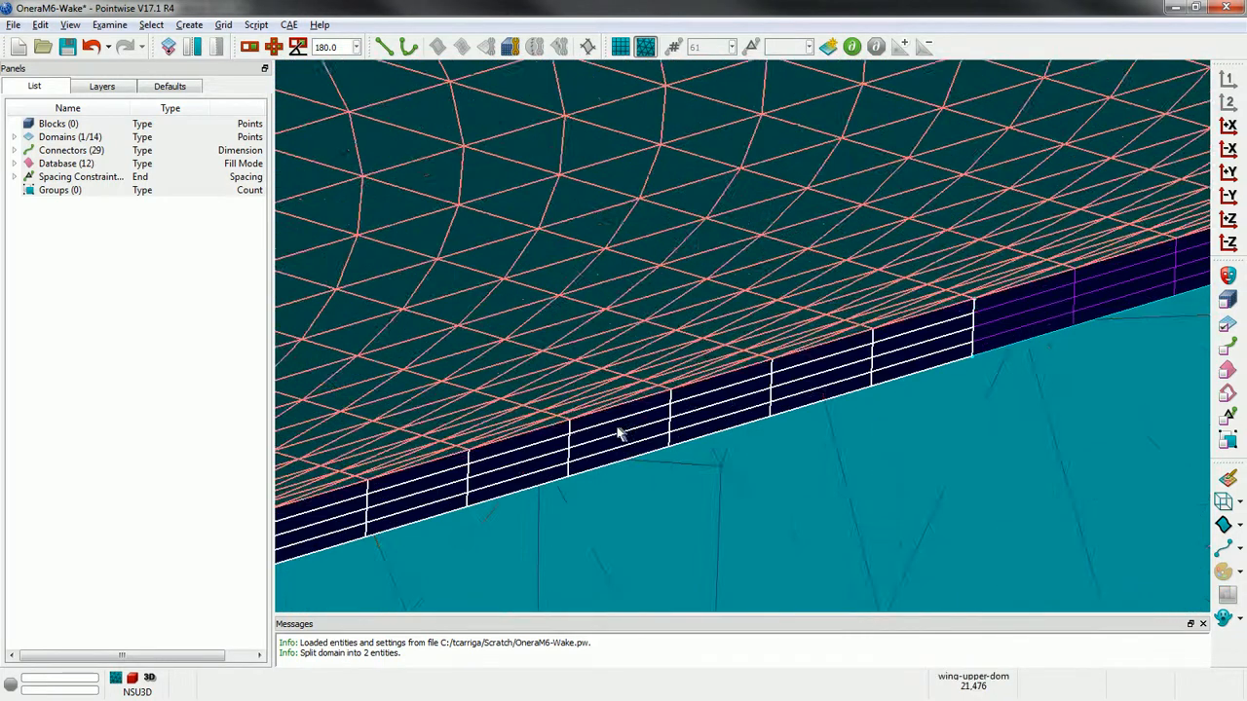
scroll(570, 478, up, 2)
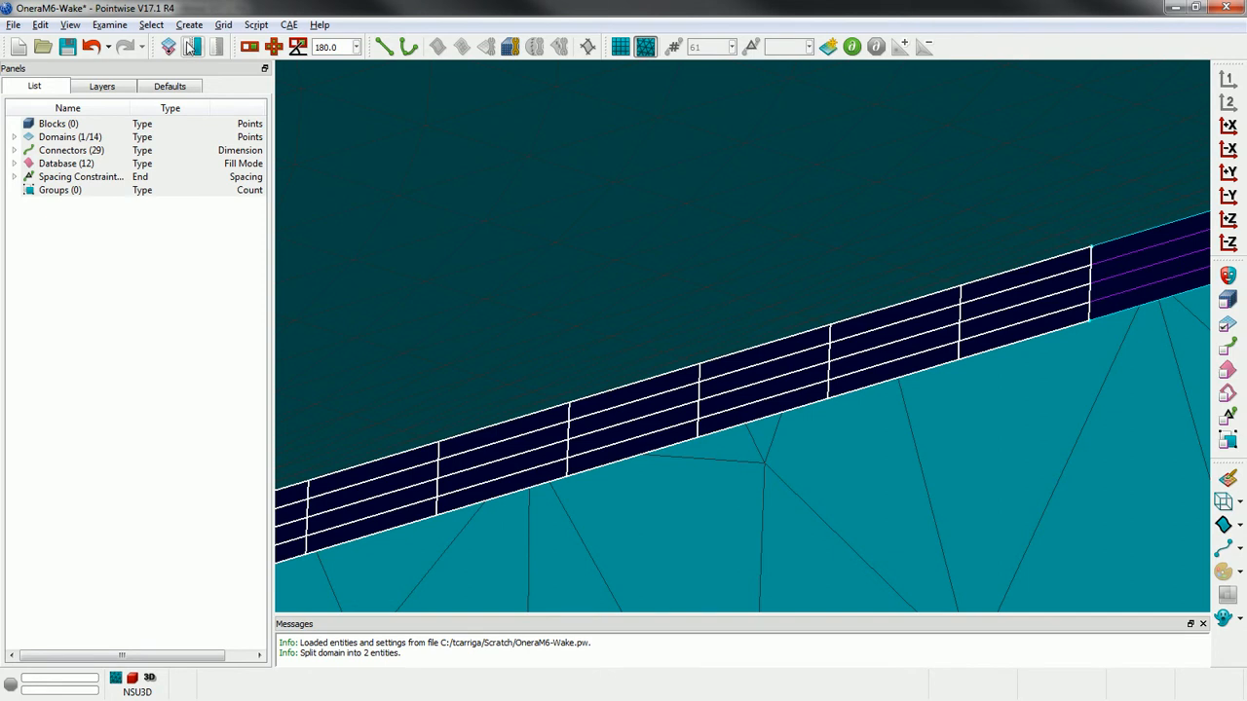
click(192, 46)
click(562, 446)
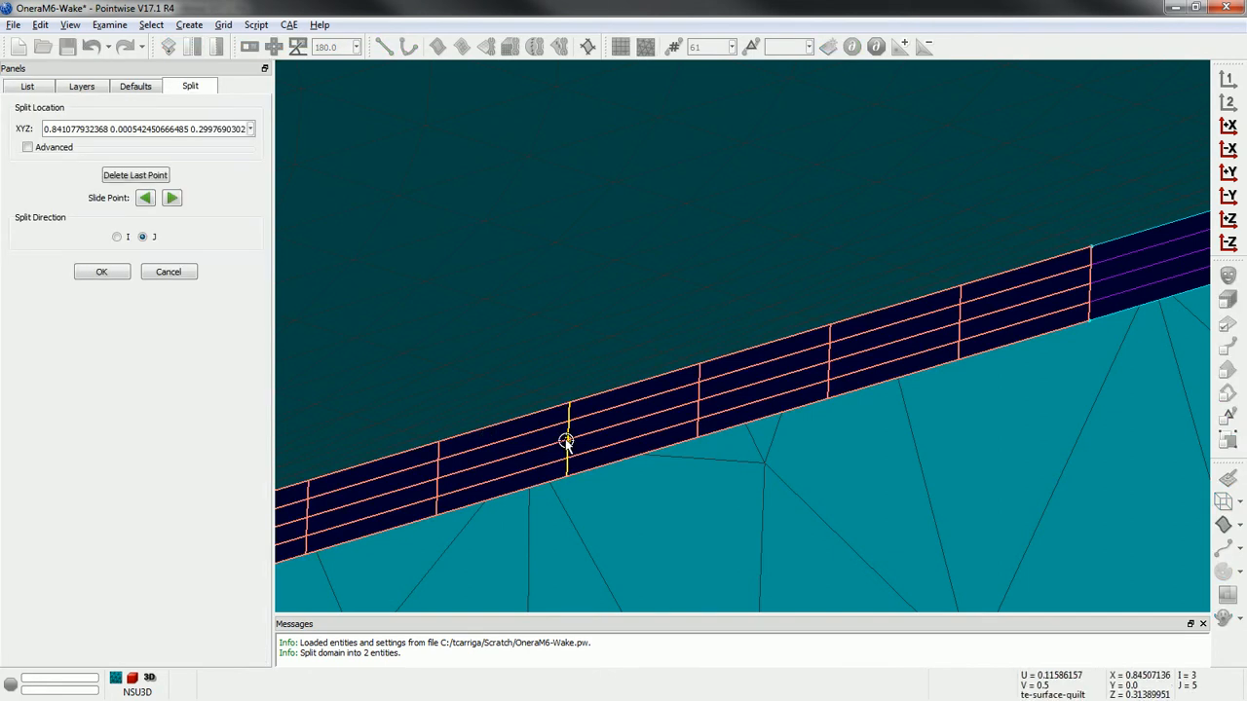
click(117, 236)
click(101, 273)
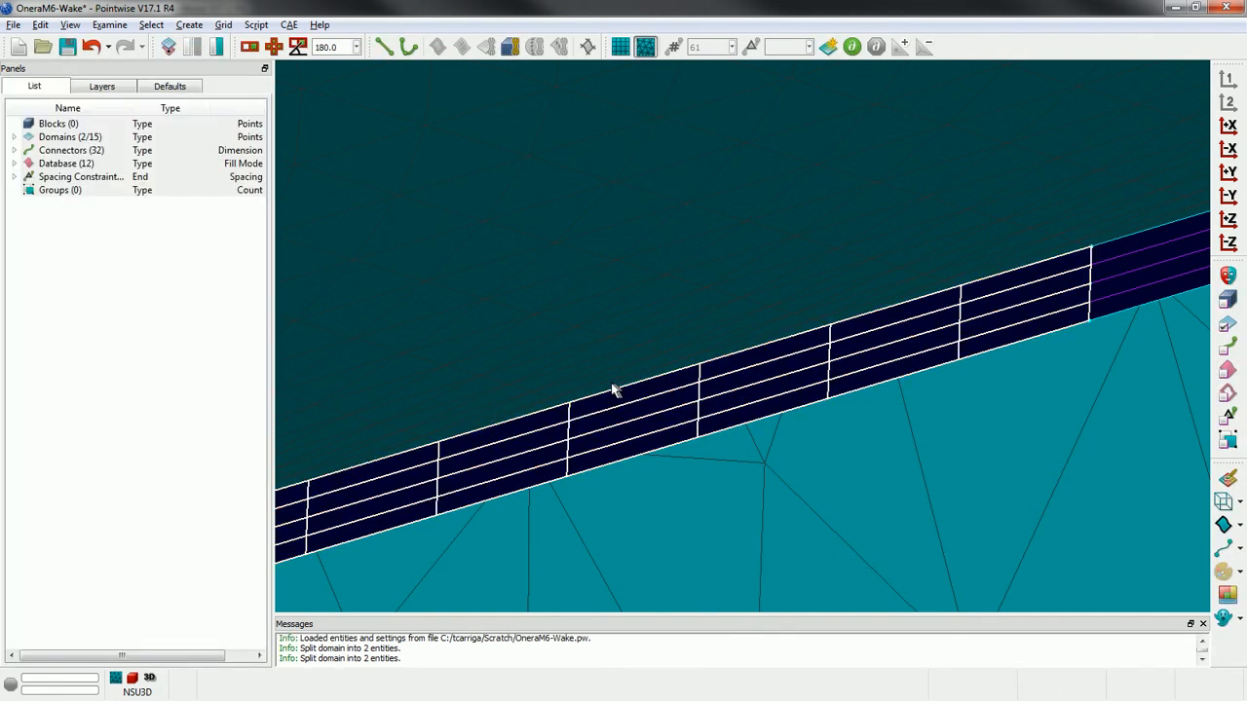
click(700, 407)
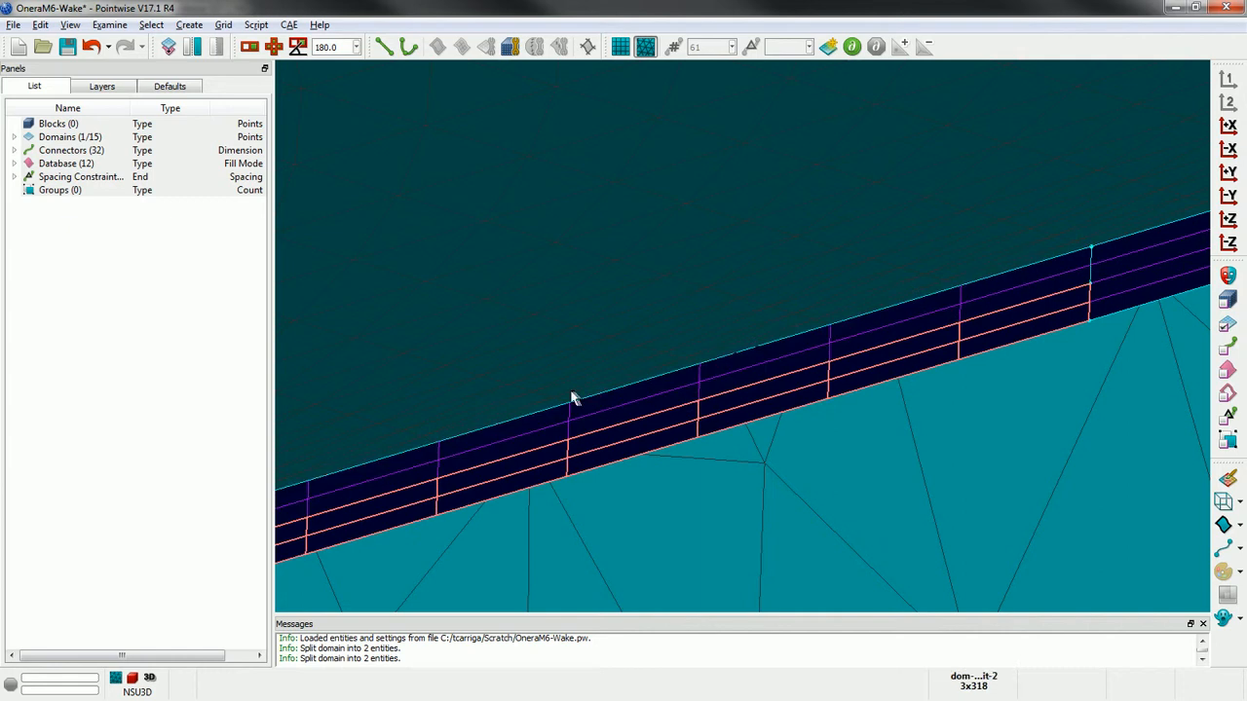
click(173, 439)
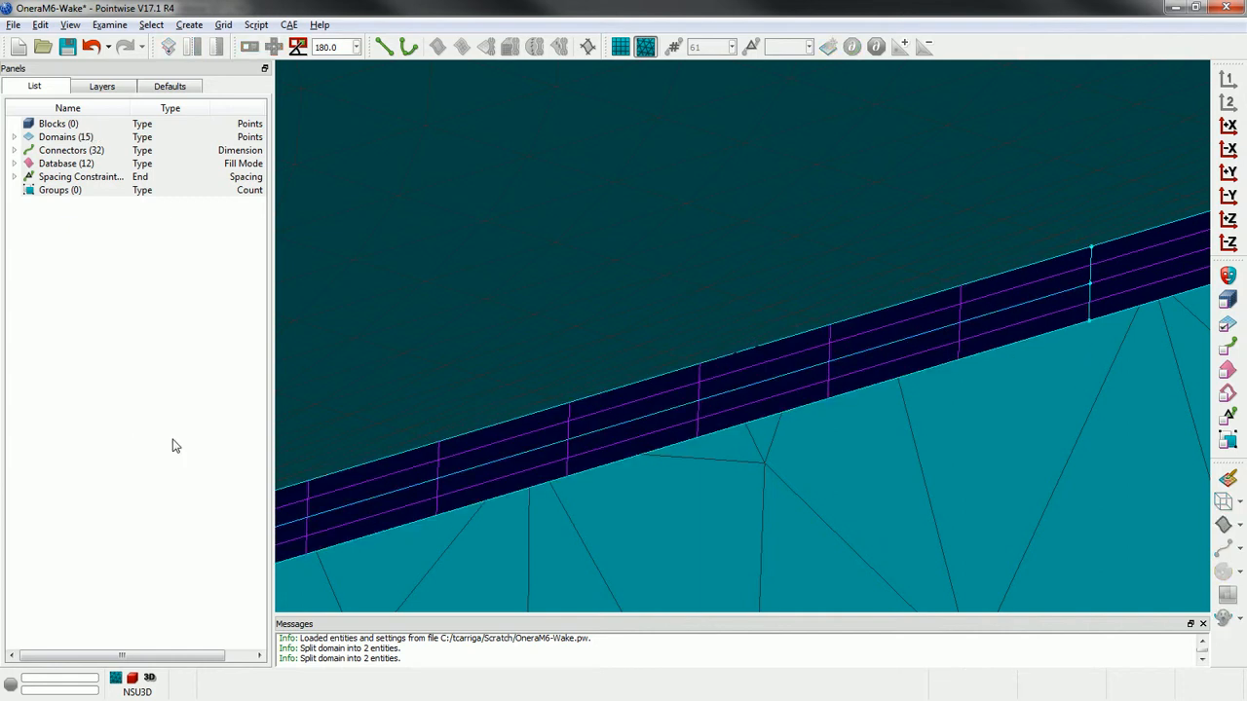
- Diagonalize the three structured trailing-edge domains with the Aligned method, hiding the original domains
click(729, 387)
ctrl+click(729, 406)
ctrl+click(1128, 279)
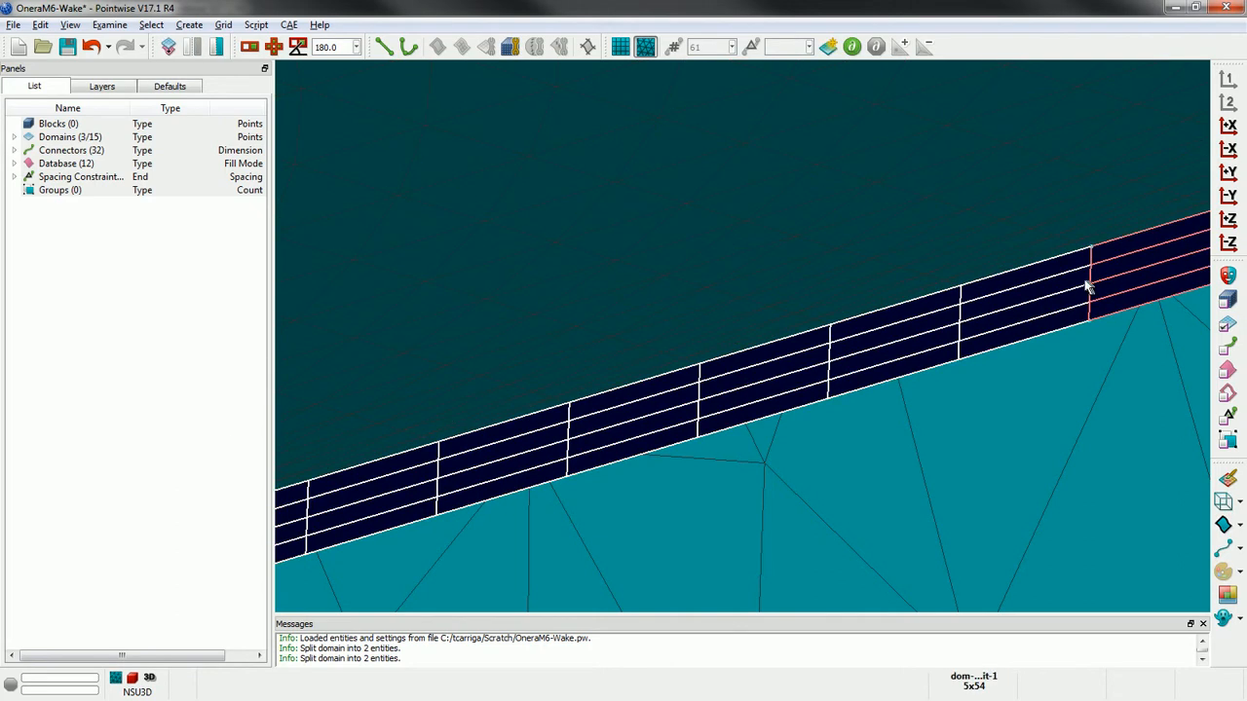
click(189, 25)
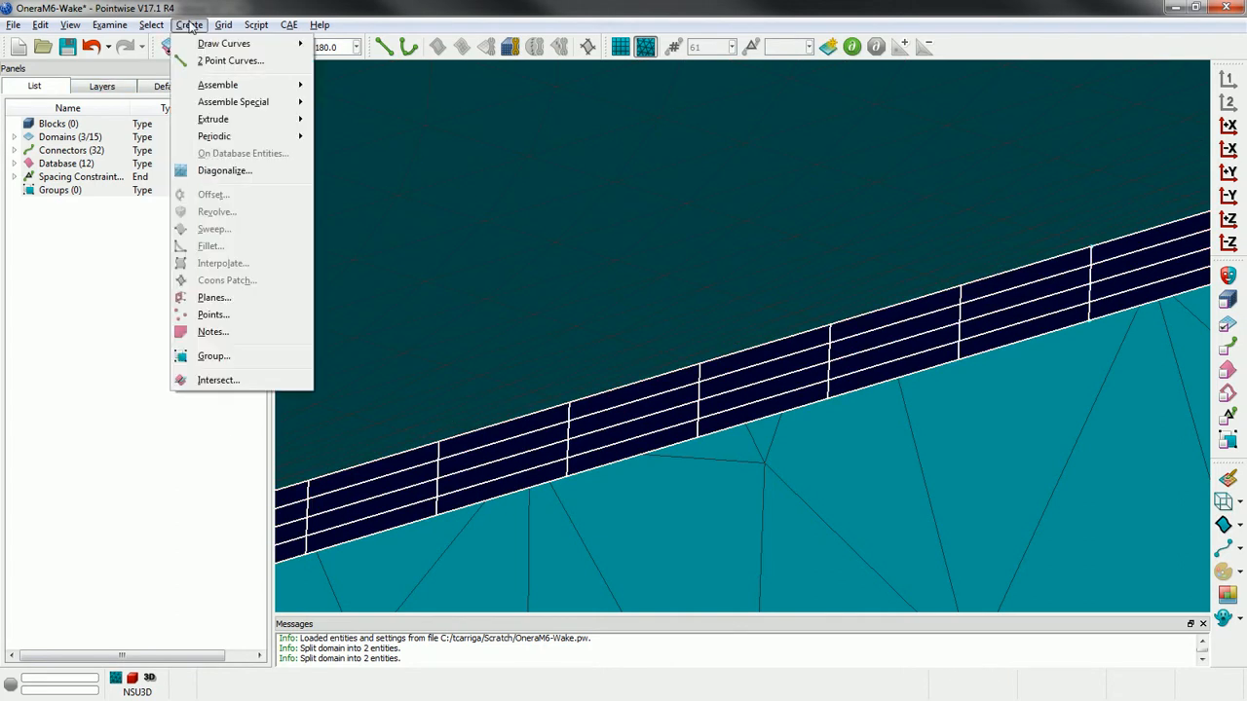
click(213, 173)
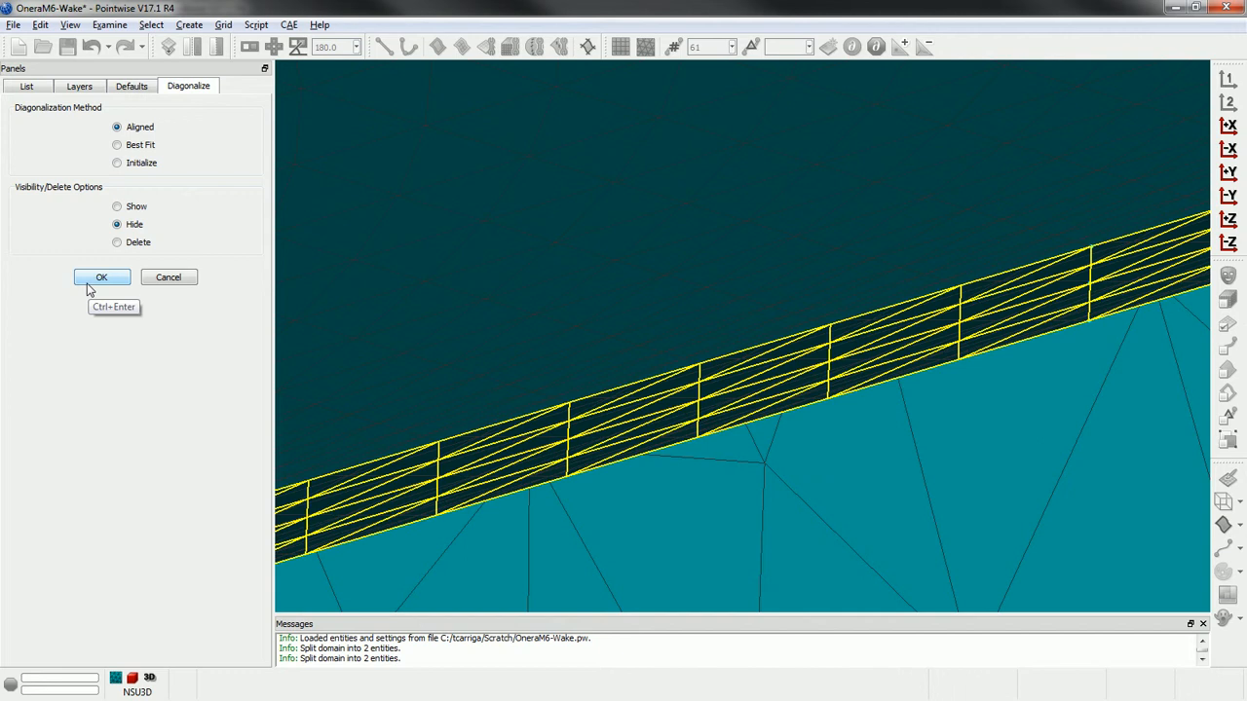
click(88, 283)
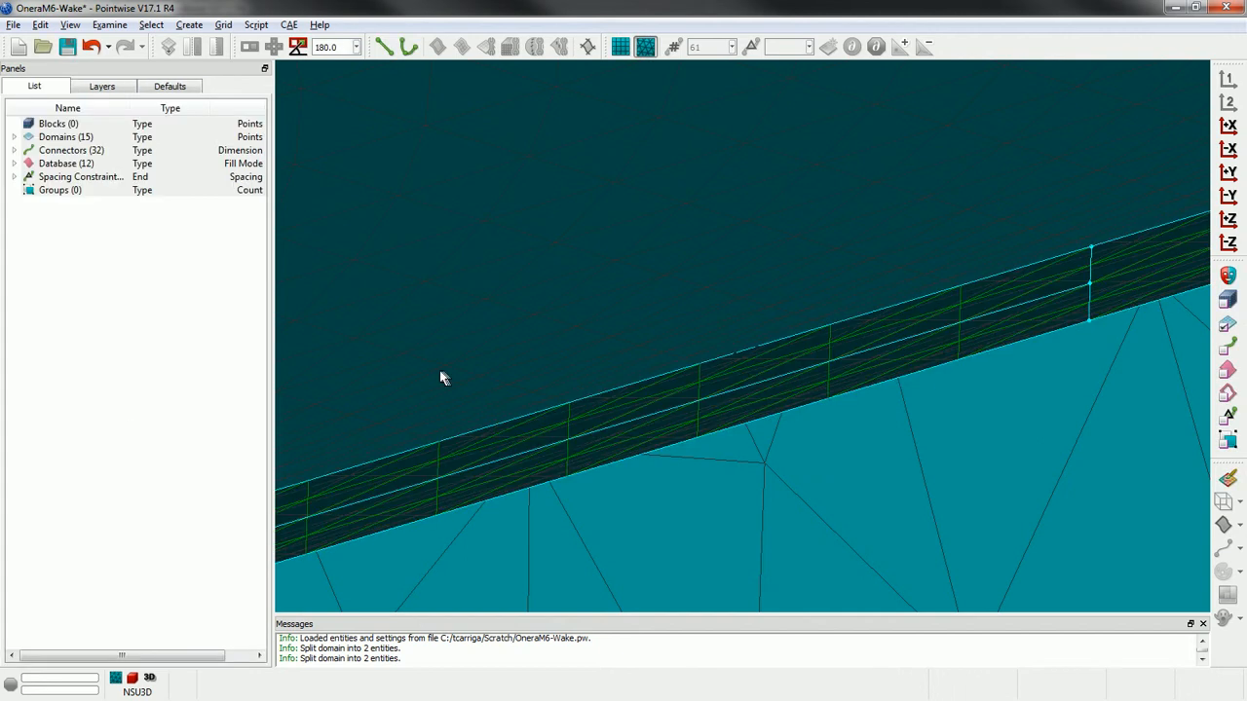
- Copy the mid-height connector along the outboard trailing edge and paste the copy for transformation
click(1062, 290)
scroll(1032, 292, down, 5)
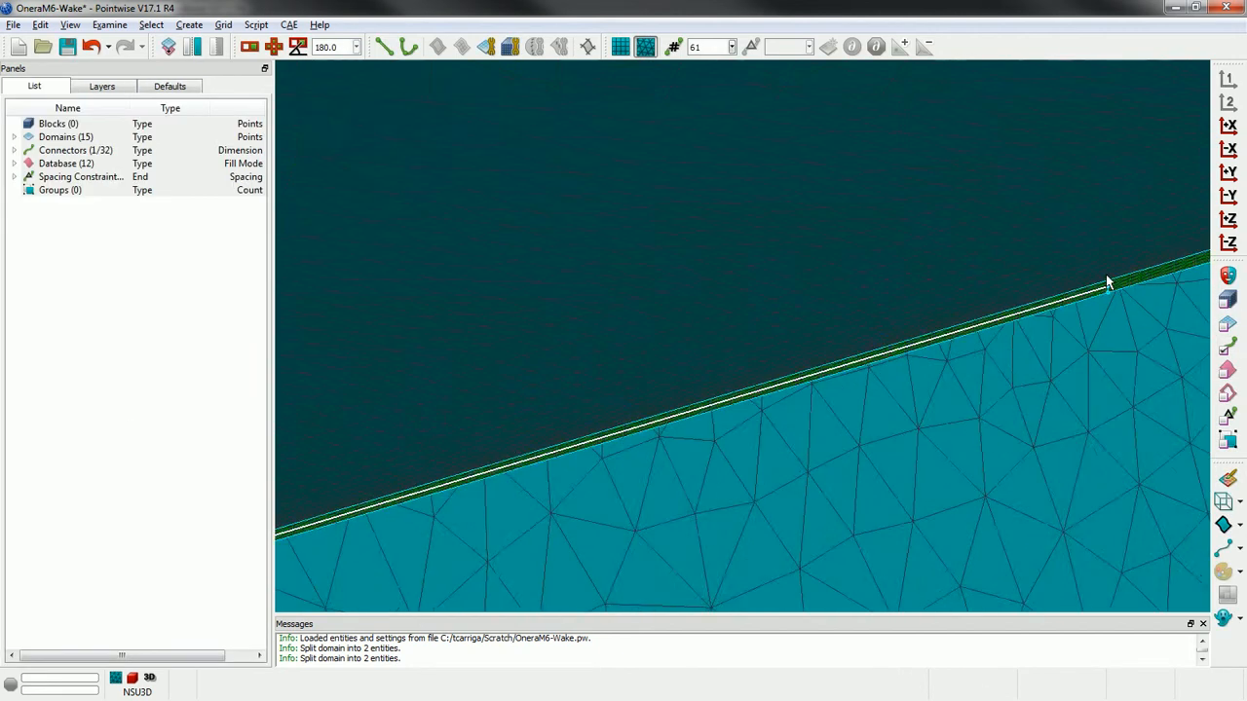
scroll(1042, 321, down, 3)
right_drag(1019, 301, 852, 349)
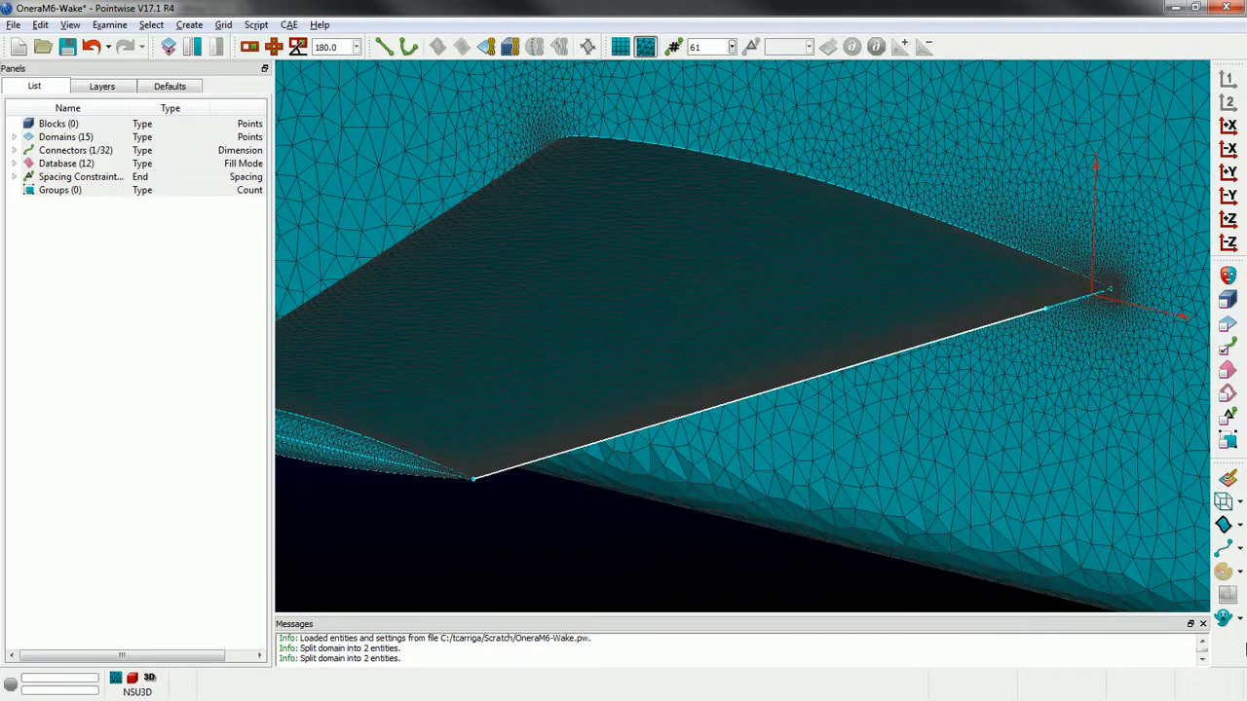
scroll(594, 501, down, 2)
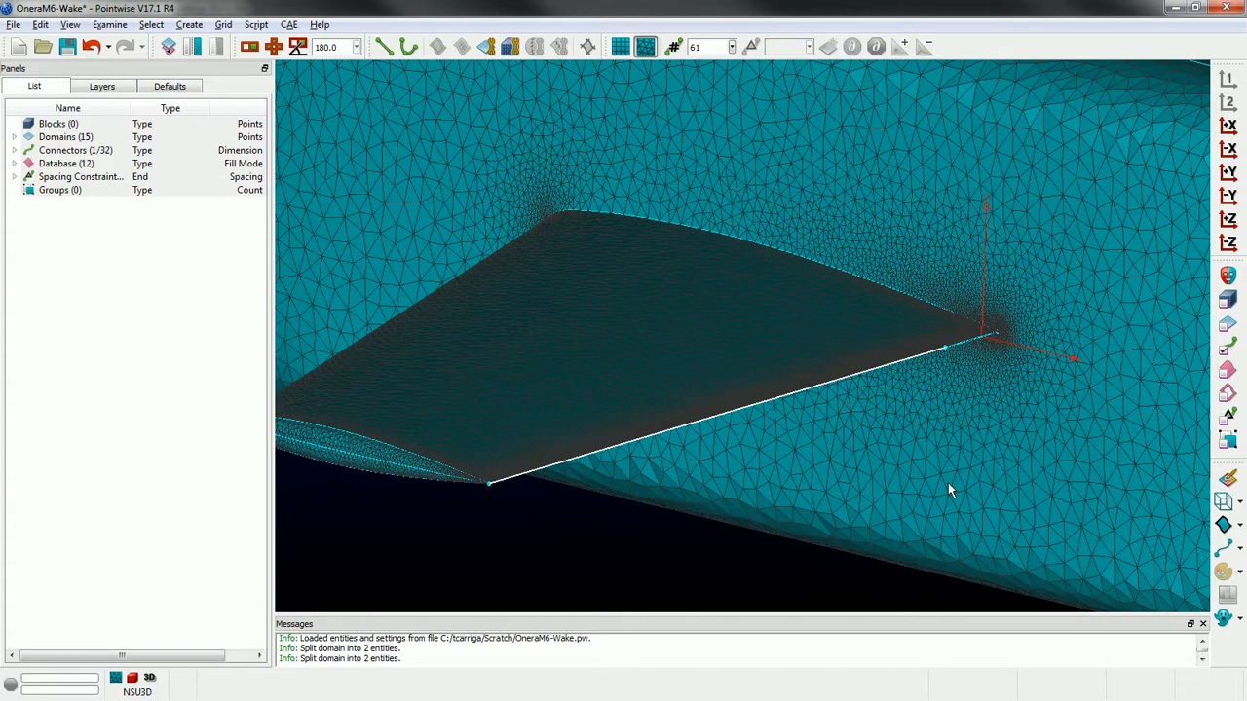
click(40, 24)
click(44, 104)
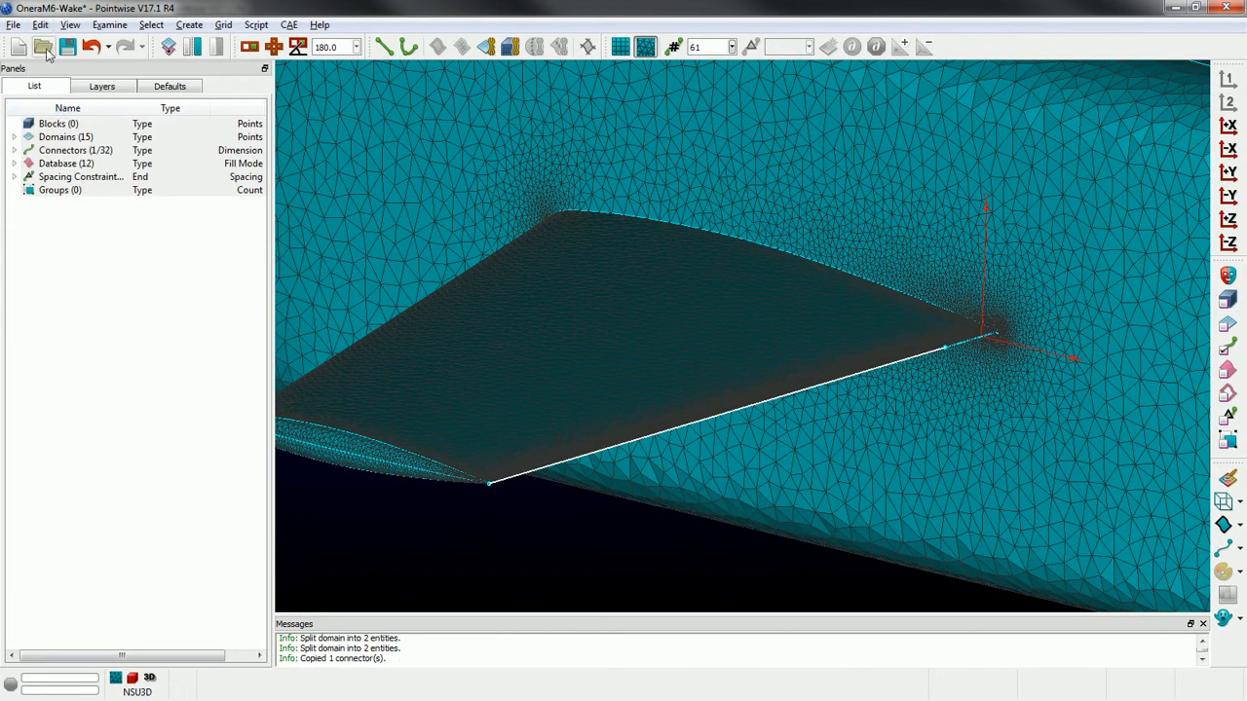
click(40, 24)
click(116, 114)
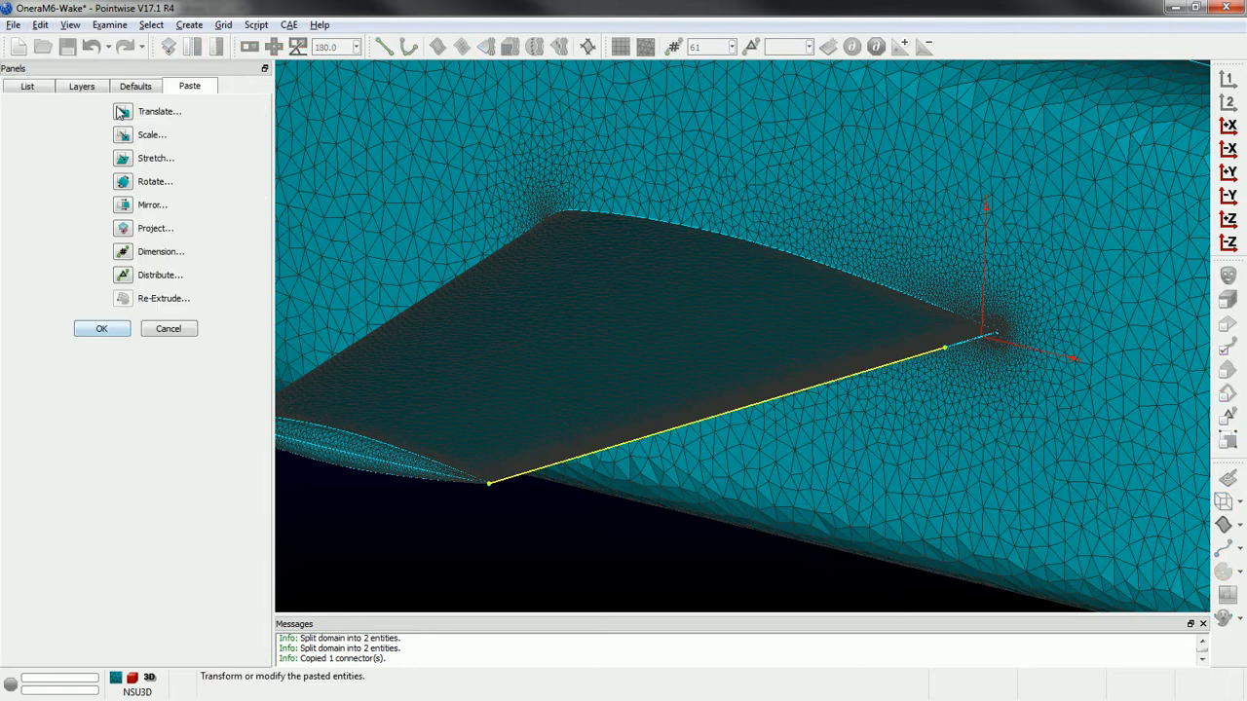
- Start the pasted connector's translation from the trailing-edge midpoint at the wing tip, with an offset vector of 1 0 0
click(121, 112)
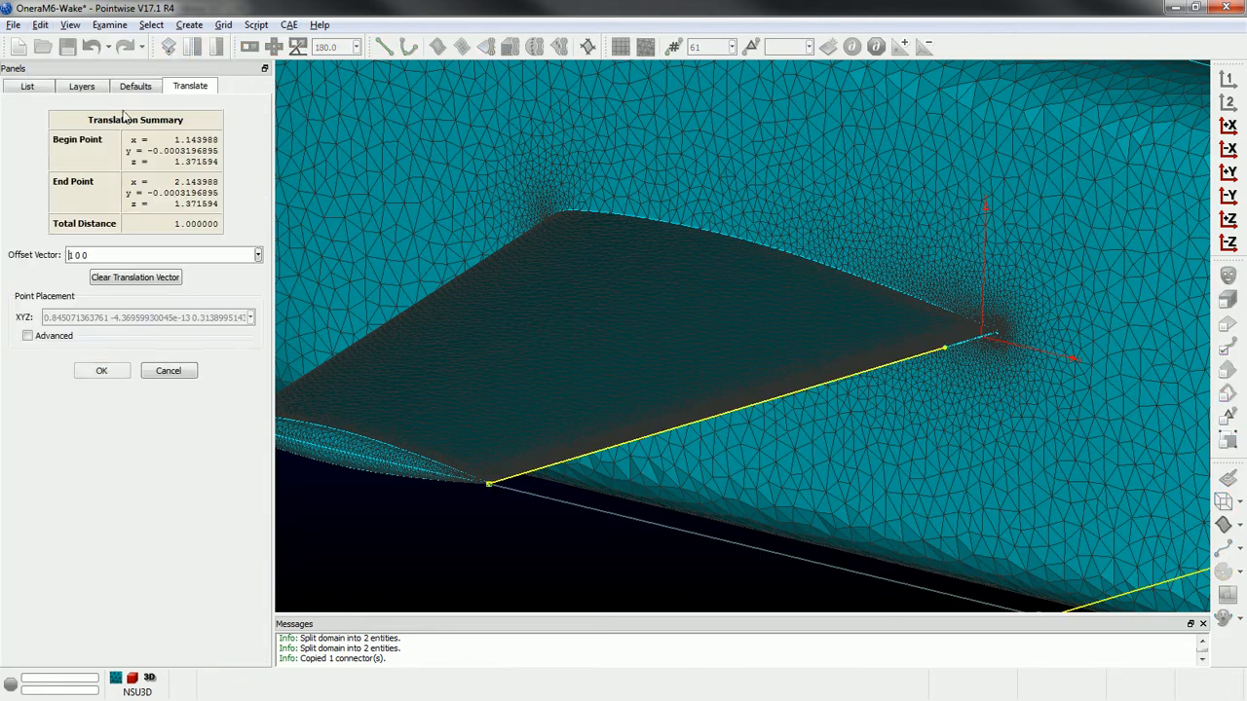
click(136, 278)
scroll(608, 500, up, 5)
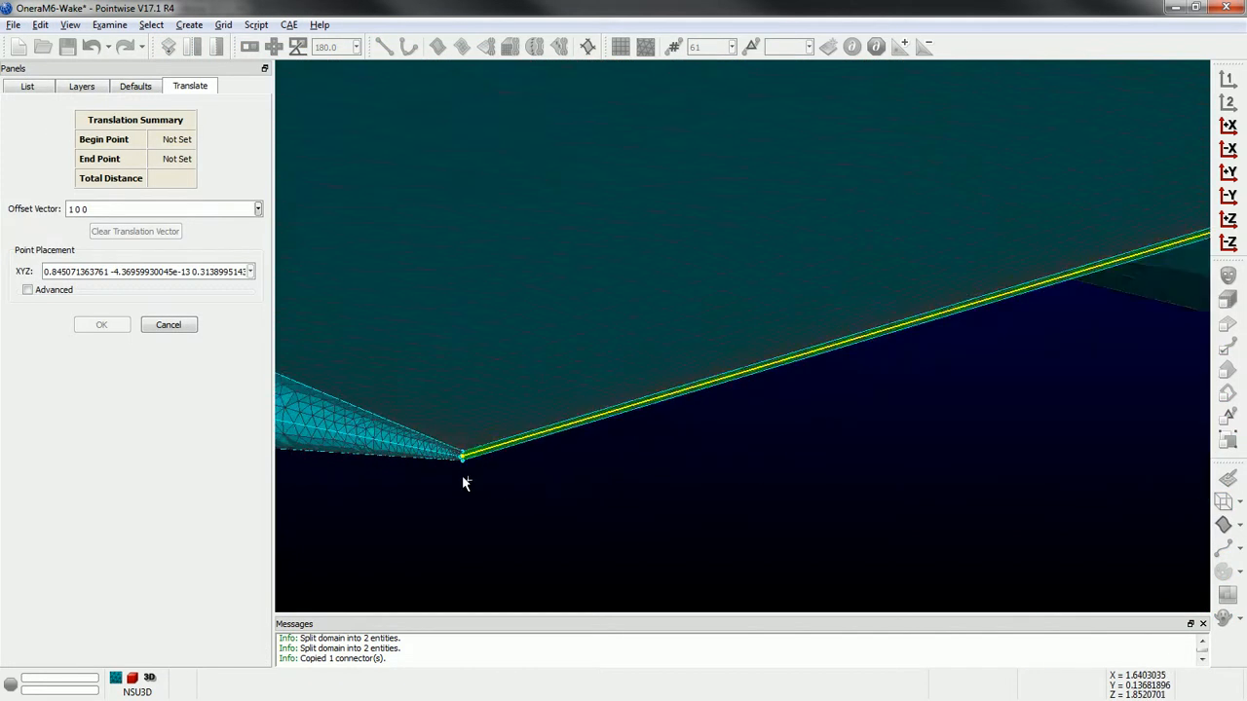
scroll(460, 457, up, 8)
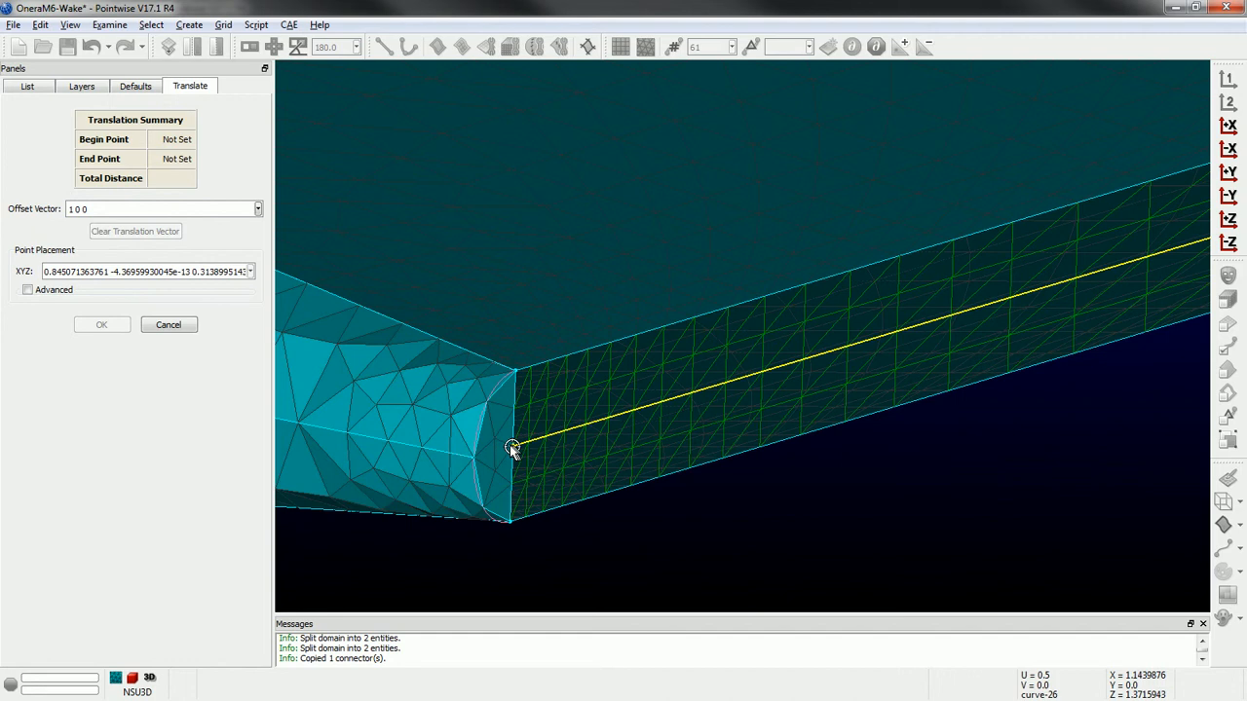
click(511, 446)
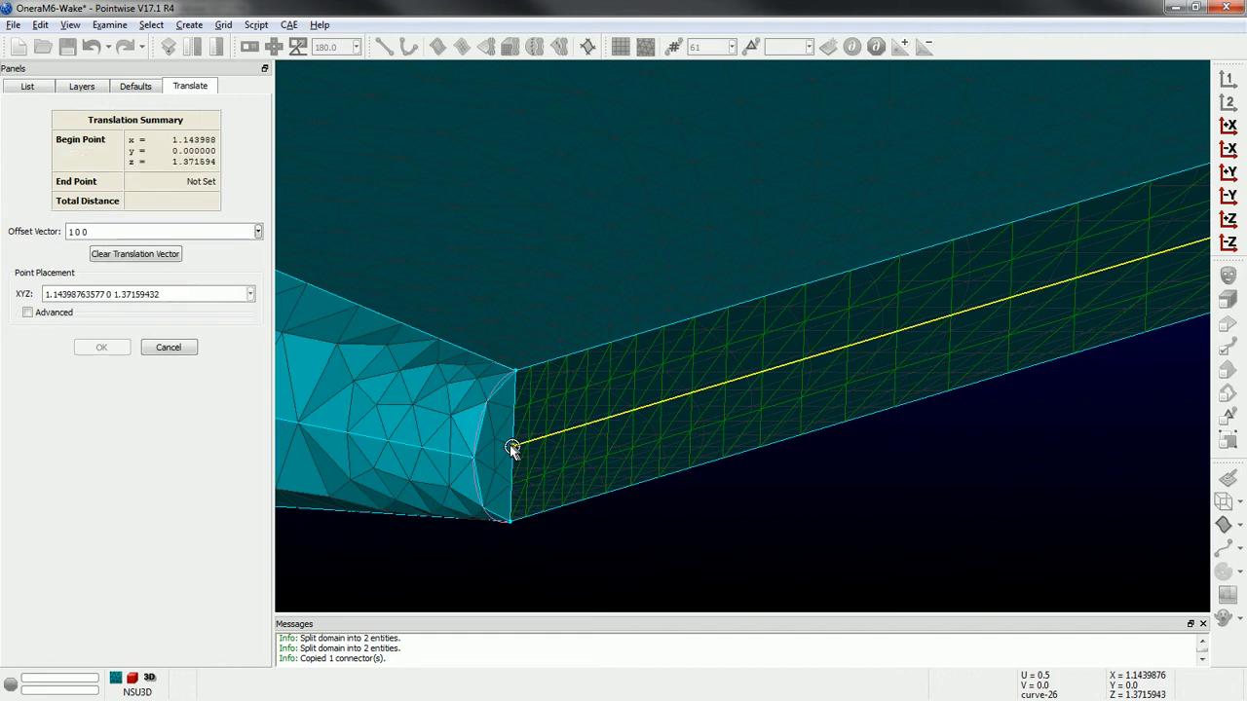
click(70, 232)
key(Return)
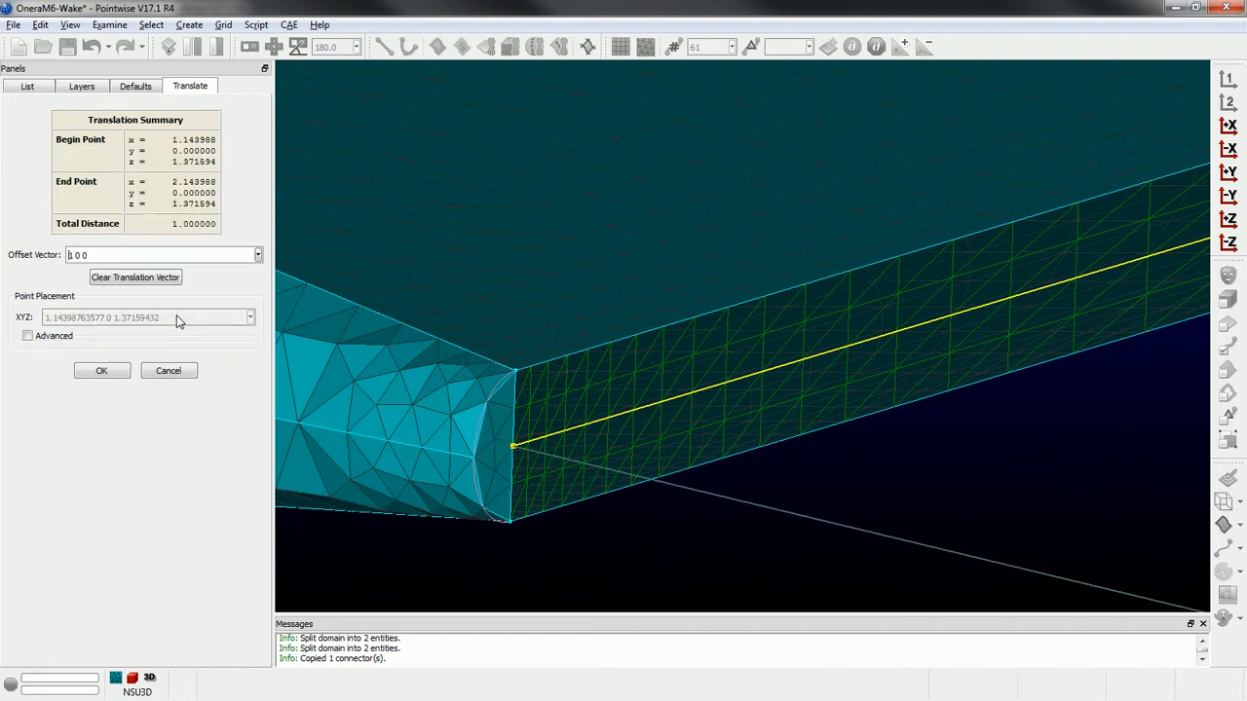
- Reposition the translation's end point downstream to about X 2.162, Y -0.075, Z 1.381, and accept the translated connector
scroll(468, 298, down, 6)
scroll(380, 382, down, 5)
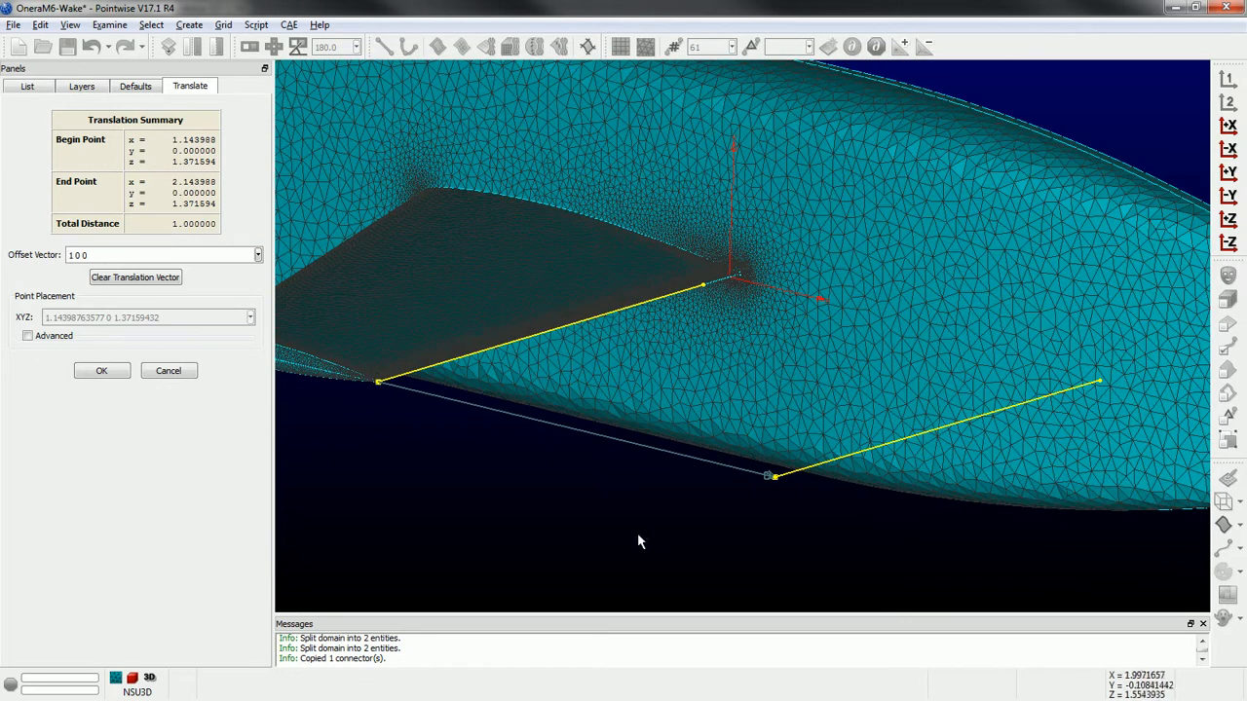
ctrl+right_drag(656, 498, 646, 523)
drag(749, 531, 750, 577)
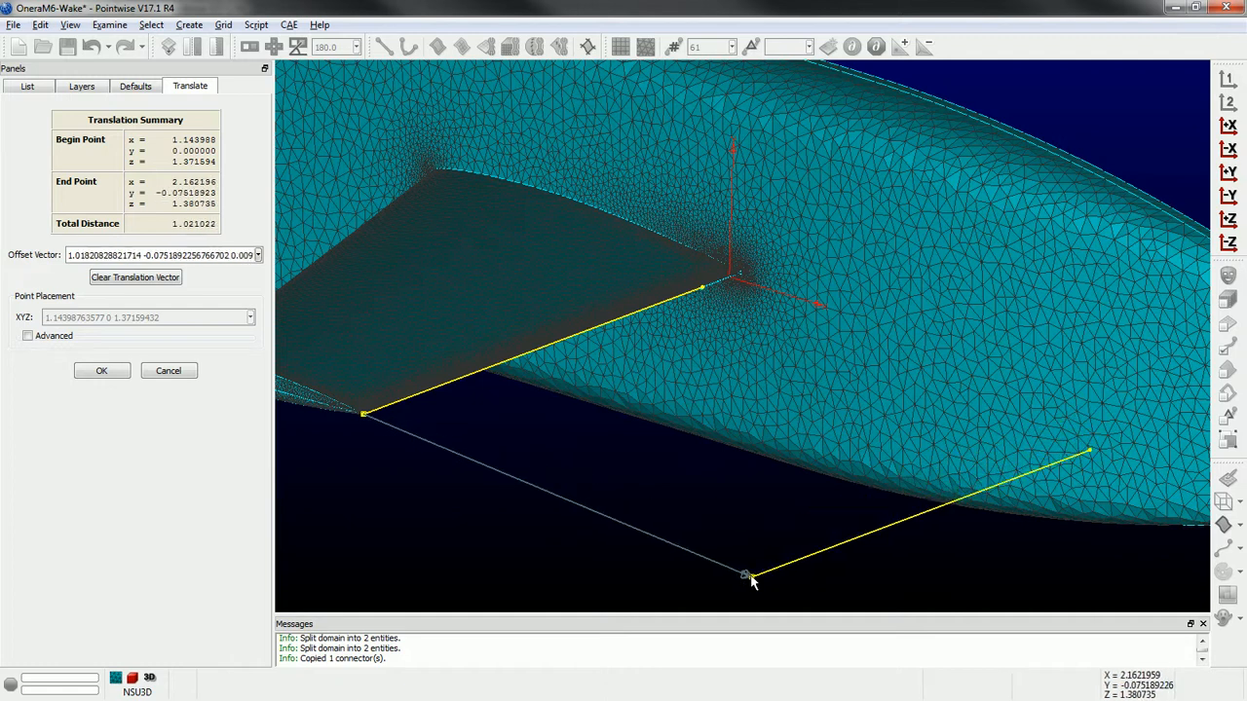
click(104, 371)
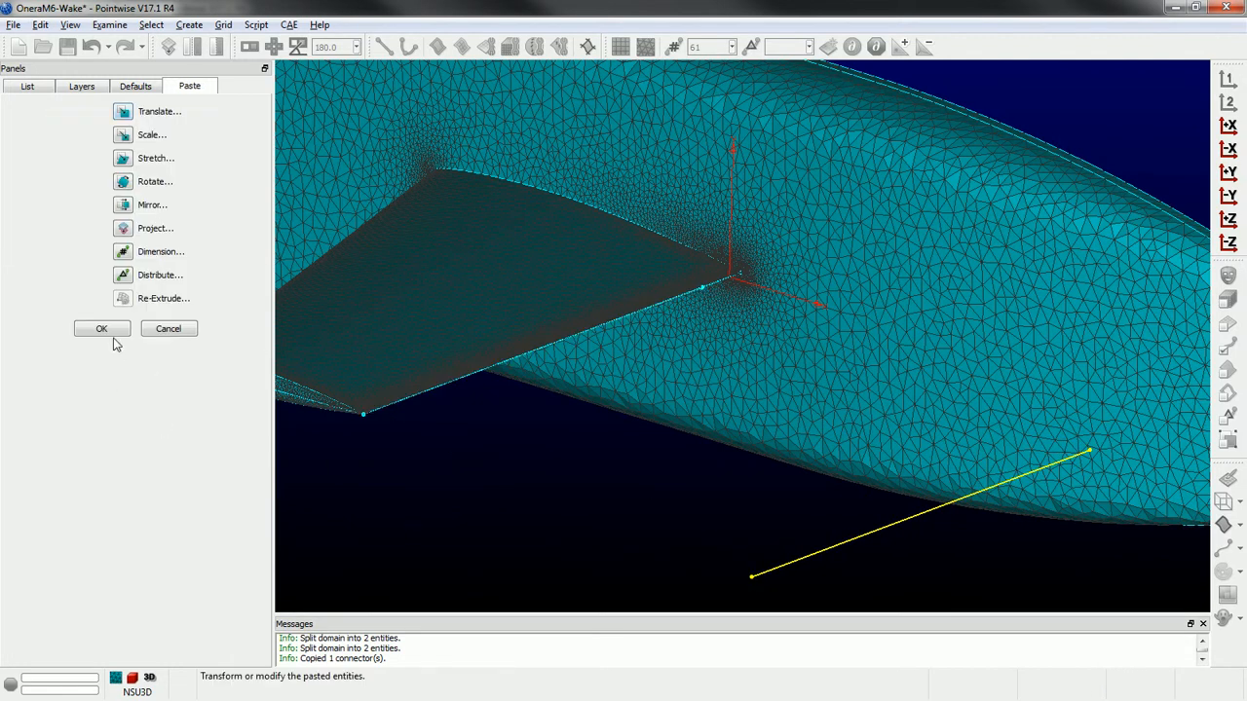
click(107, 329)
click(411, 507)
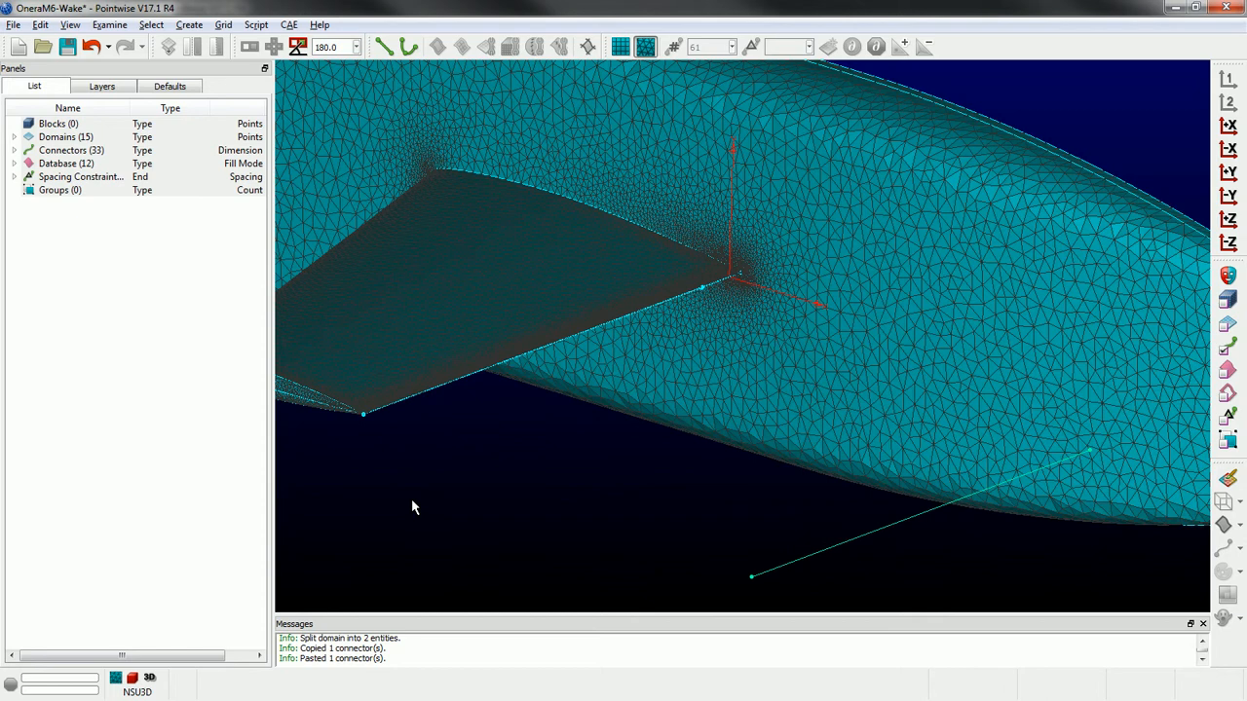
- Create a two-point connector from the wing-tip trailing-edge midpoint to the outboard end of the downstream connector
click(384, 46)
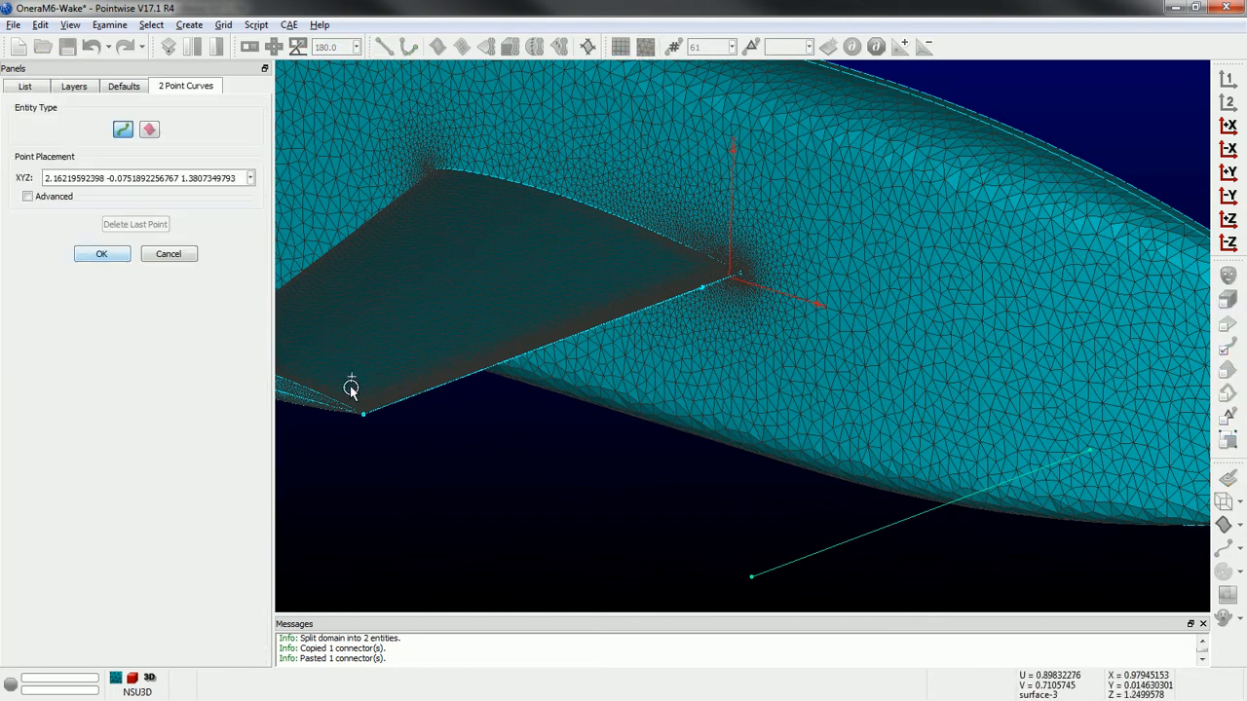
scroll(351, 387, up, 10)
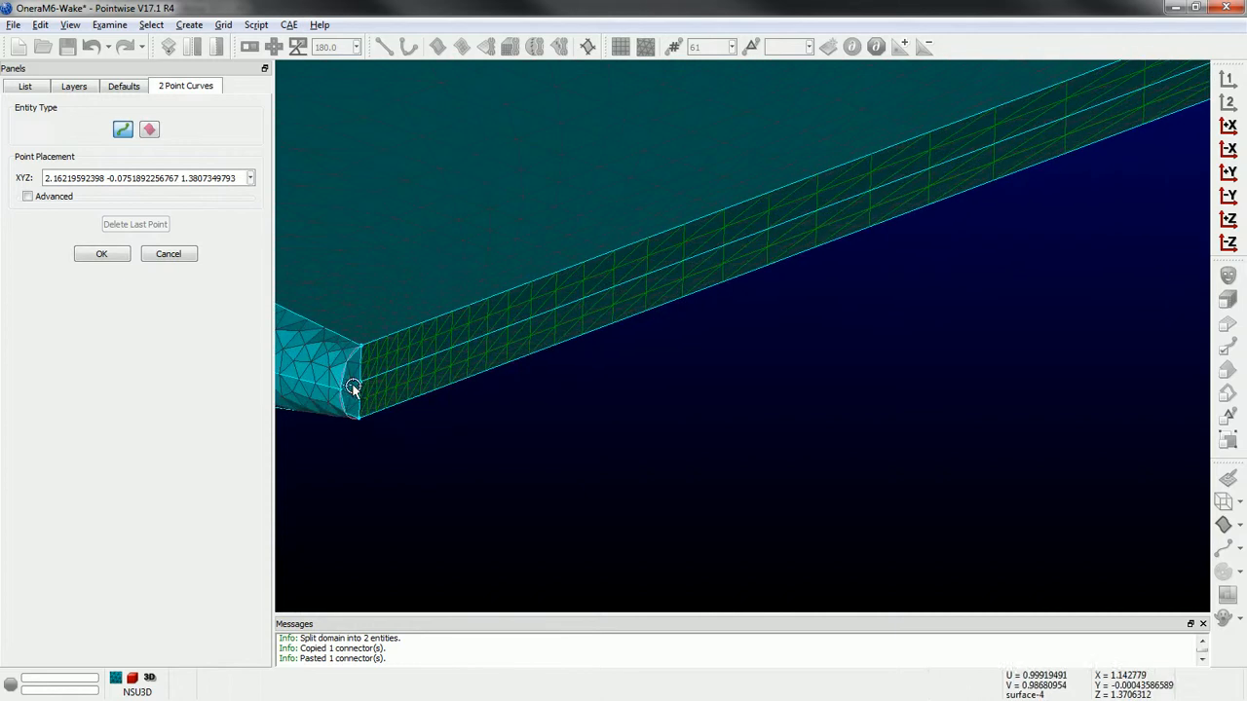
click(360, 382)
scroll(353, 300, down, 10)
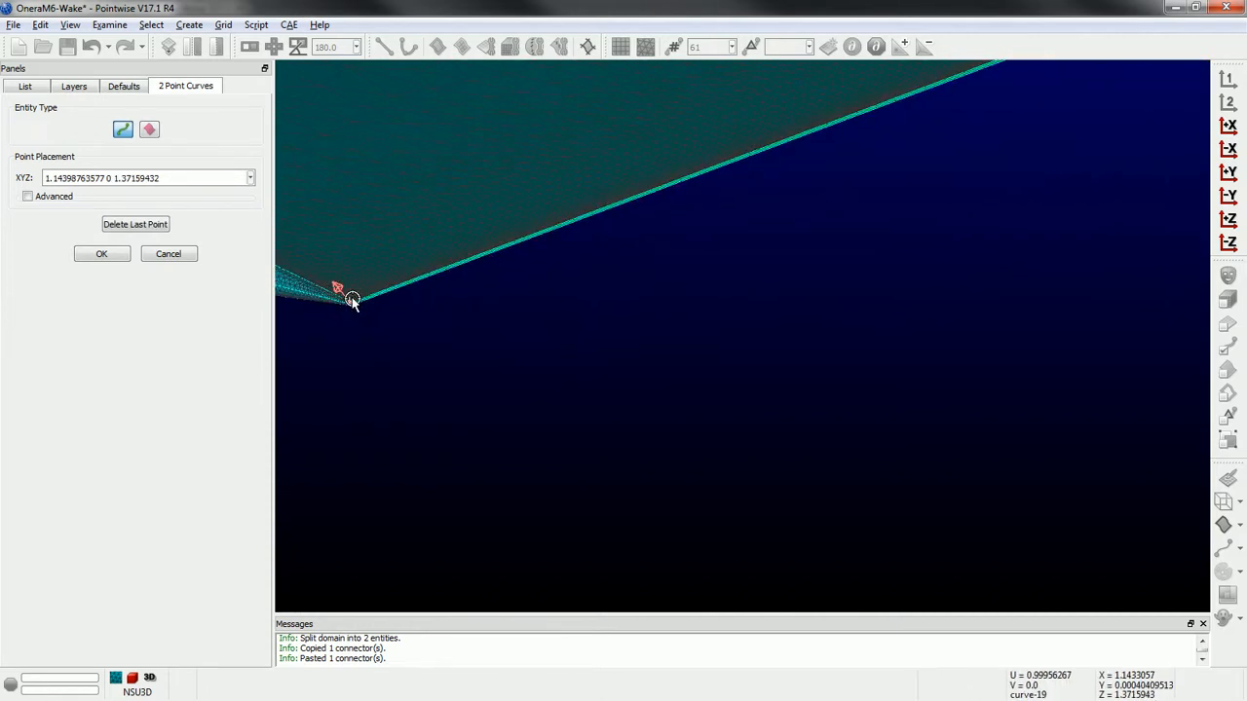
scroll(352, 300, down, 10)
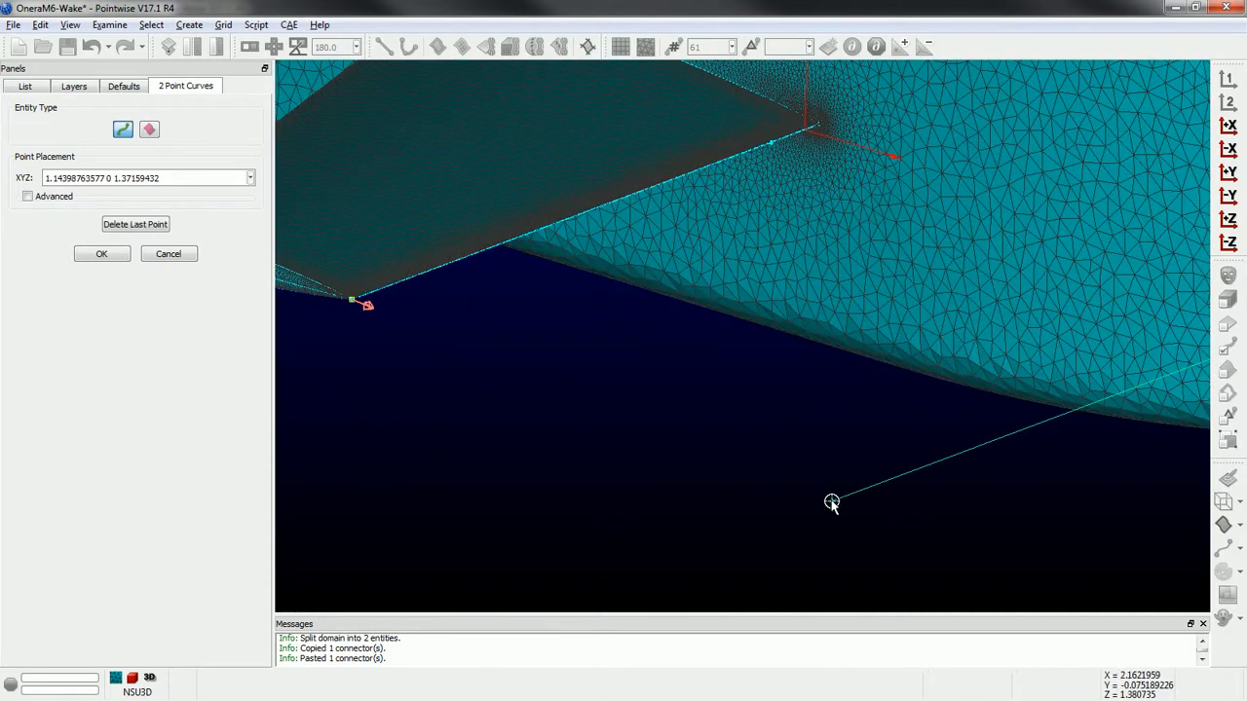
click(831, 502)
- Create a two-point connector from the inboard trailing-edge midpoint near the wing root to the inboard end of the downstream connector
scroll(770, 162, up, 10)
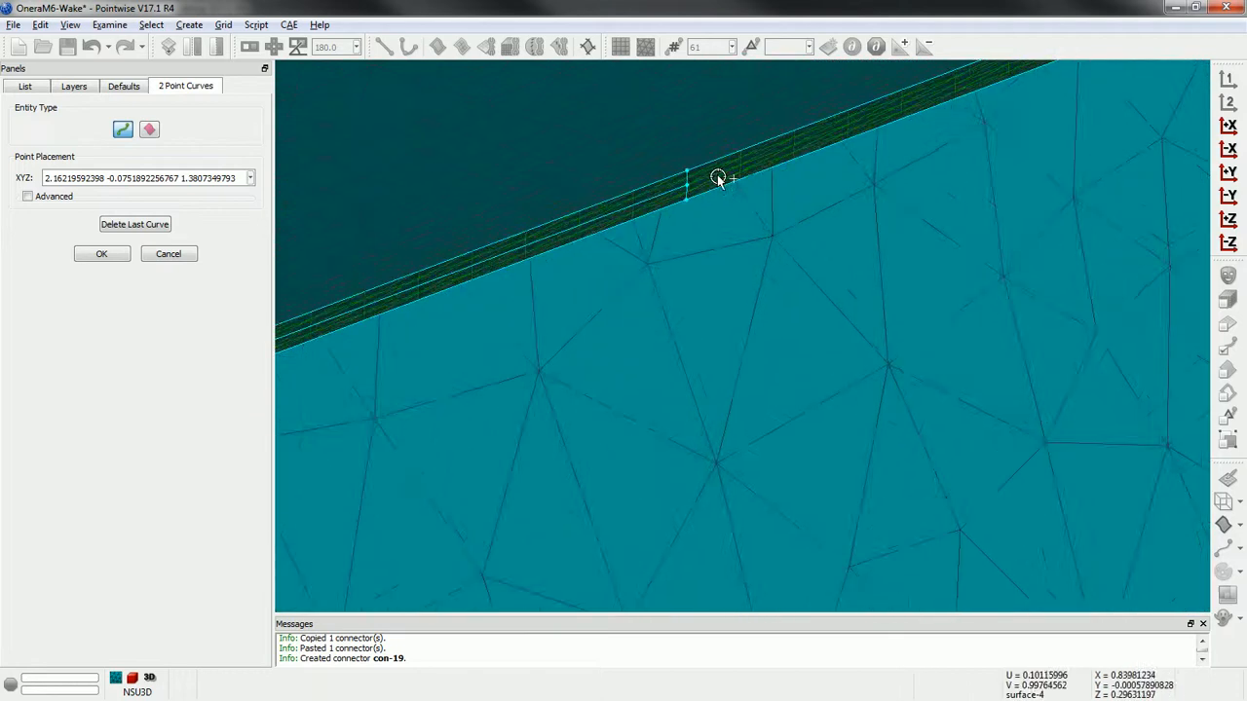
scroll(718, 179, up, 3)
click(679, 193)
scroll(540, 212, down, 6)
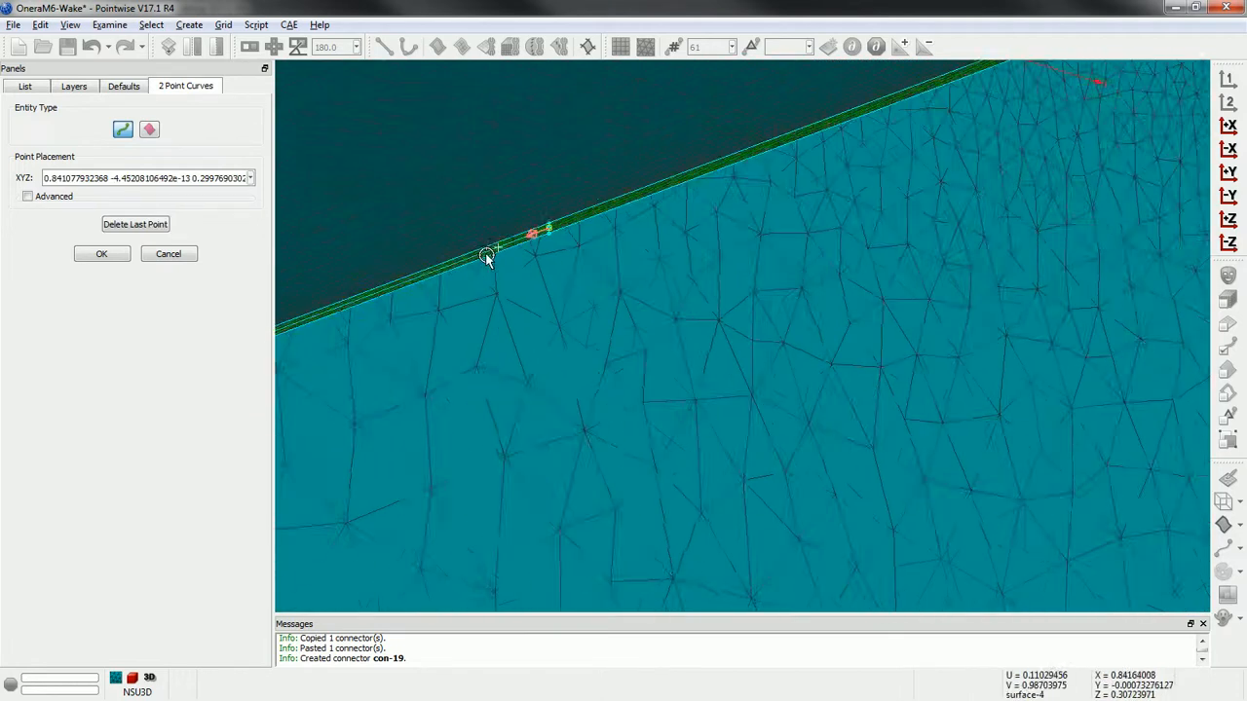
scroll(475, 252, down, 12)
scroll(839, 408, up, 6)
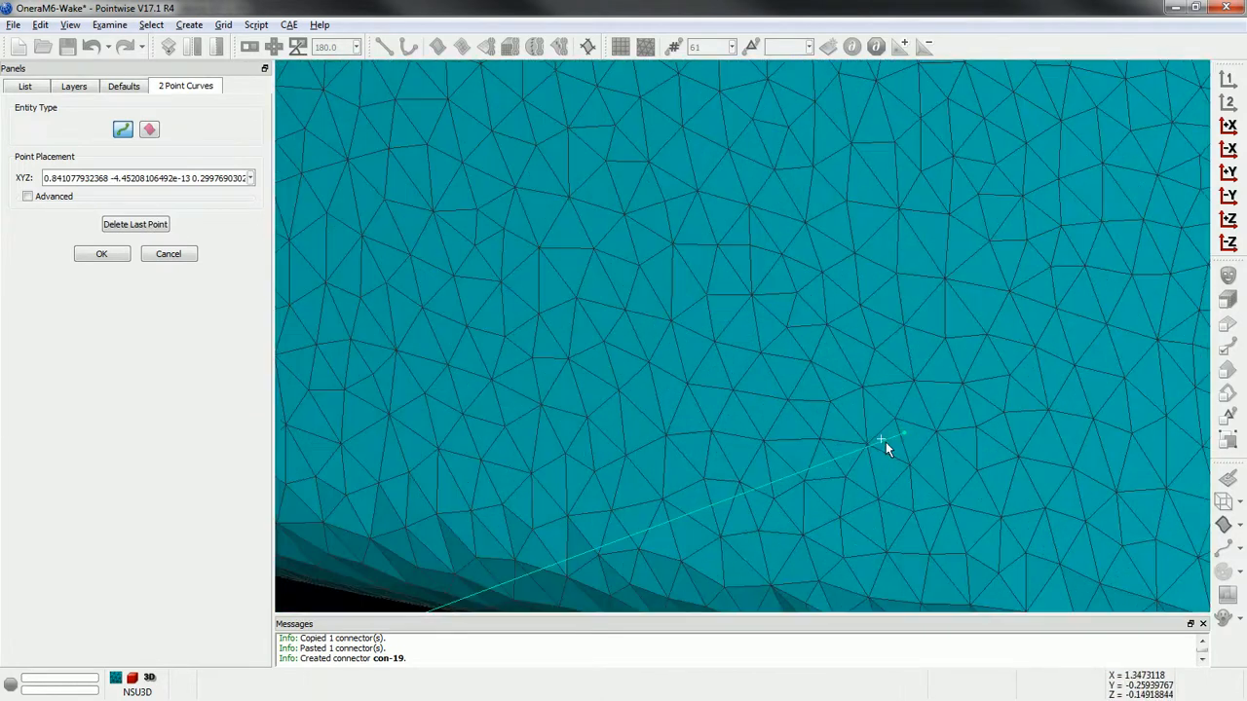
click(909, 433)
scroll(896, 472, down, 10)
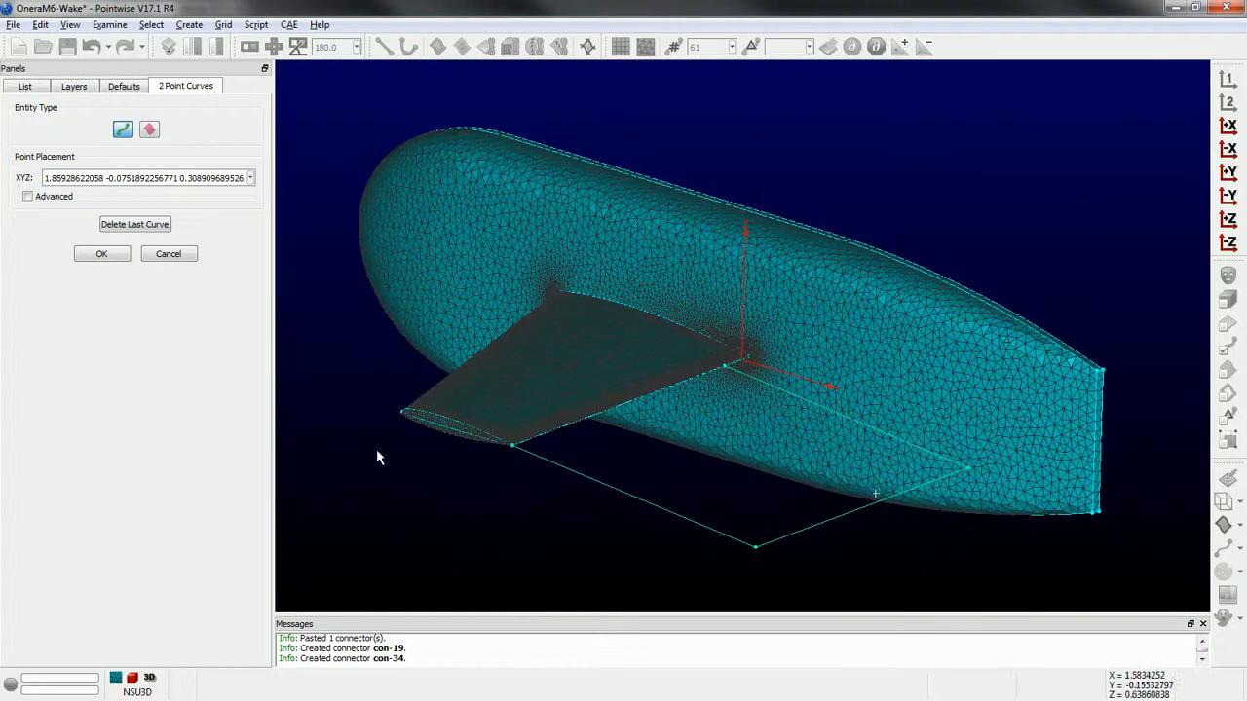
click(102, 255)
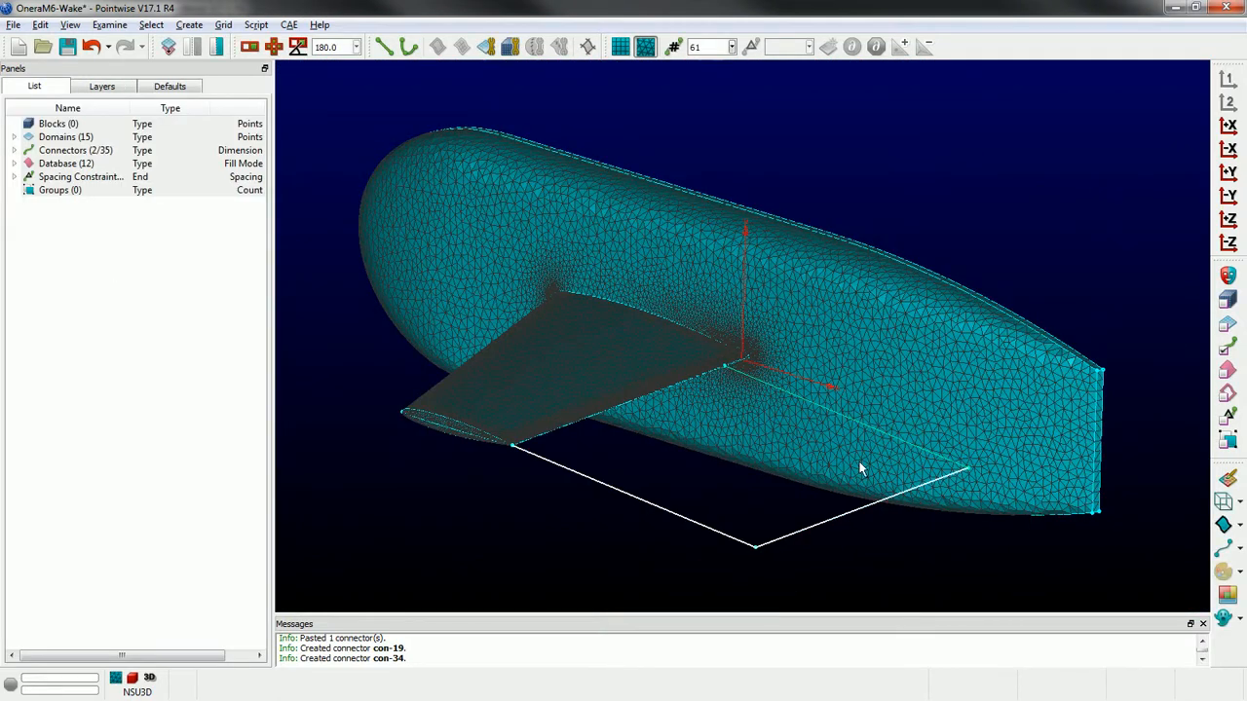
- Dimension the three new wake connectors with 45 grid points each
click(885, 435)
double_click(698, 46)
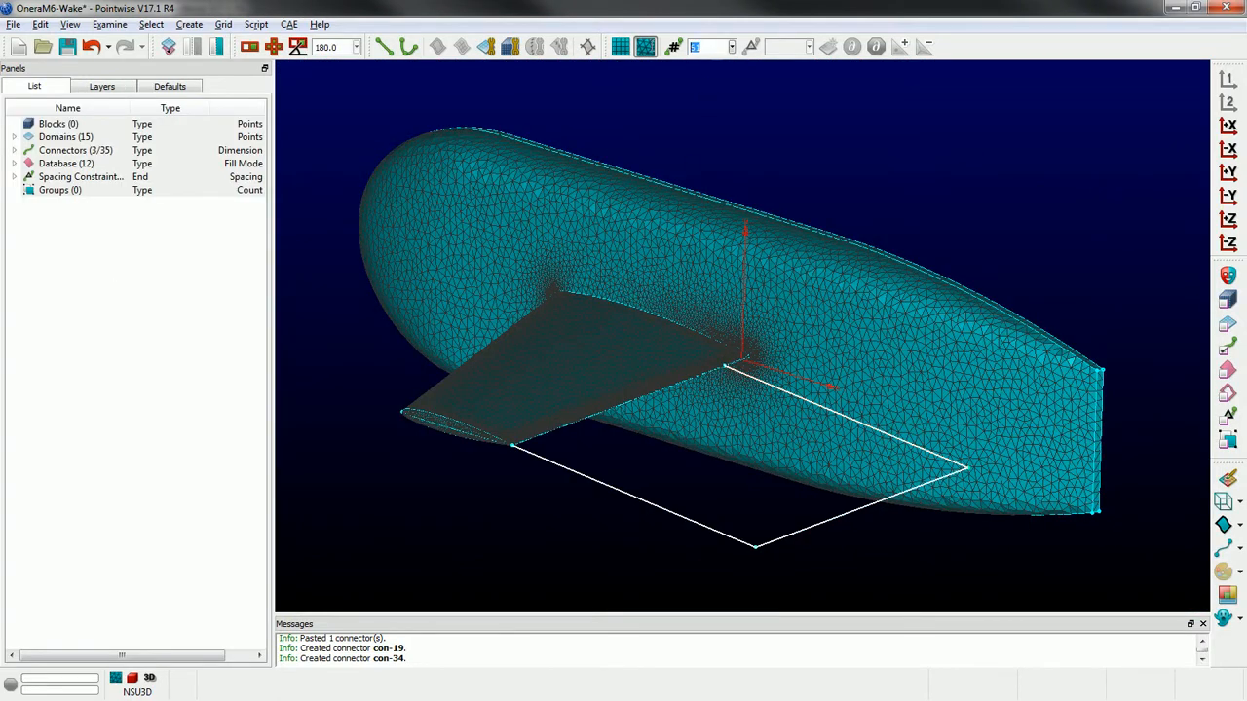
text(45)
key(Return)
- Assemble an unstructured wake domain from the three wake connectors and the mid-height trailing-edge connector
scroll(536, 437, up, 8)
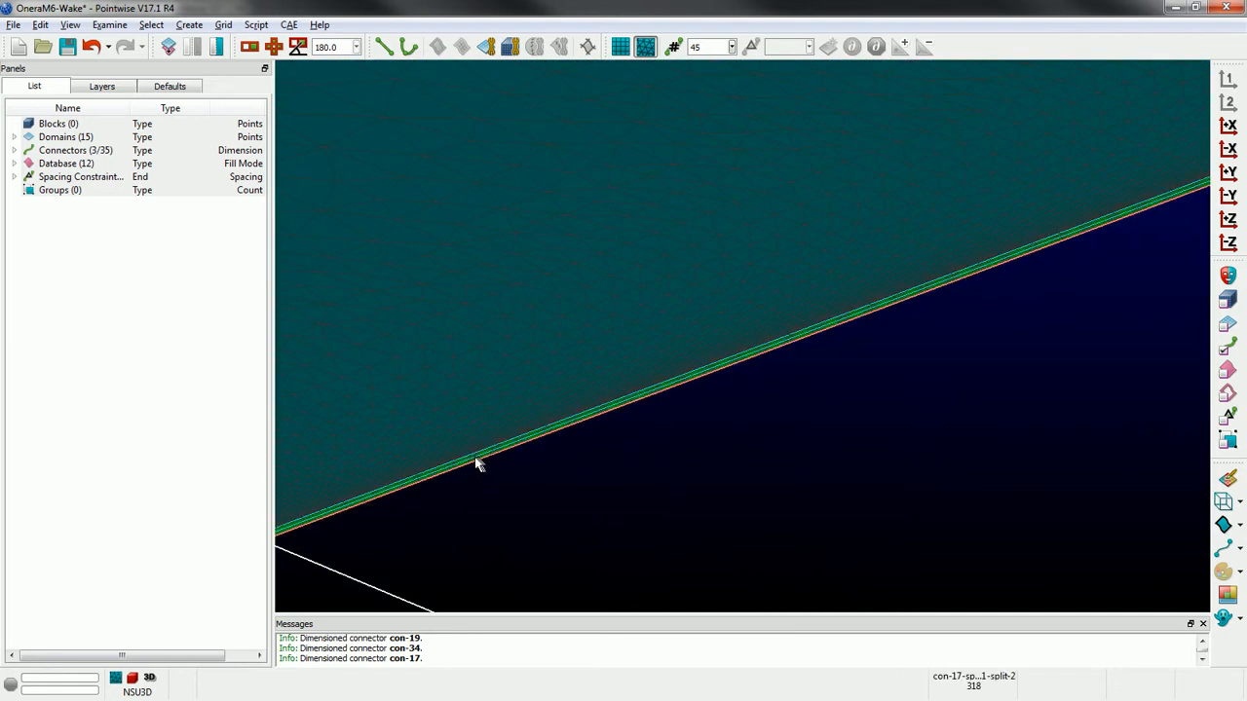
click(477, 465)
click(508, 48)
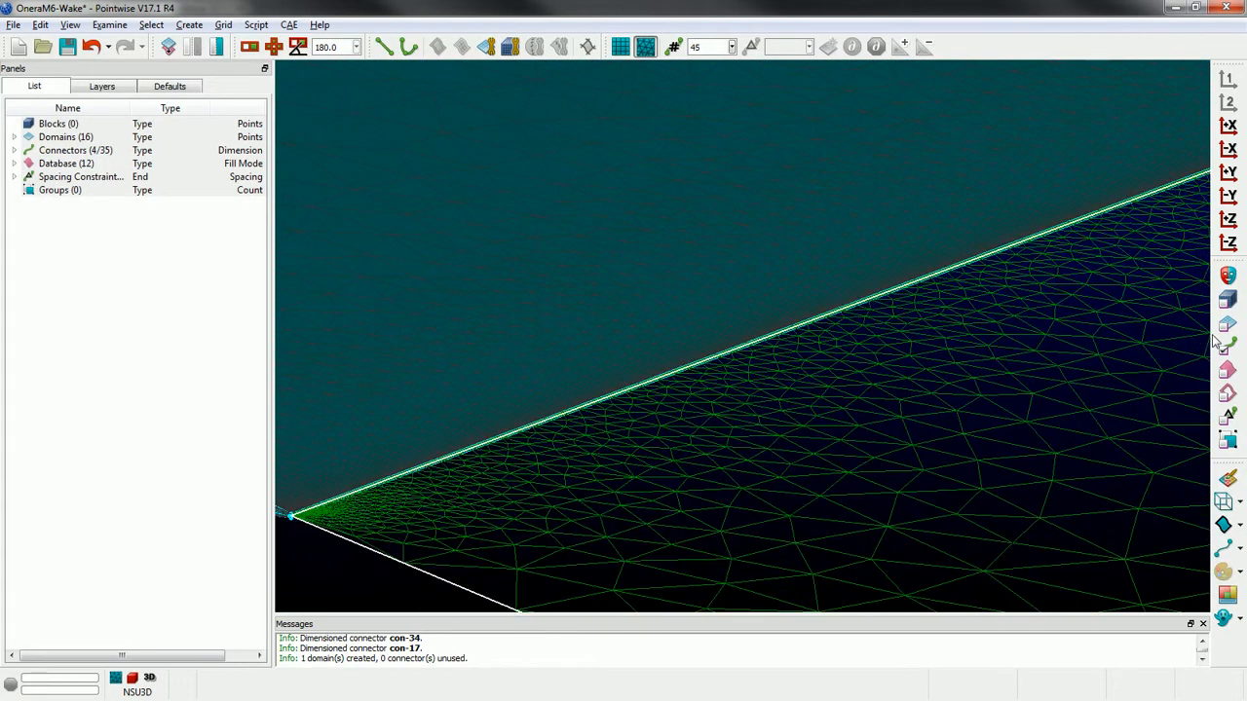
- Examine the wake domain's cells along the trailing edge against the adjoining trailing-edge and upper wing surface domains
scroll(769, 393, up, 3)
scroll(741, 392, up, 3)
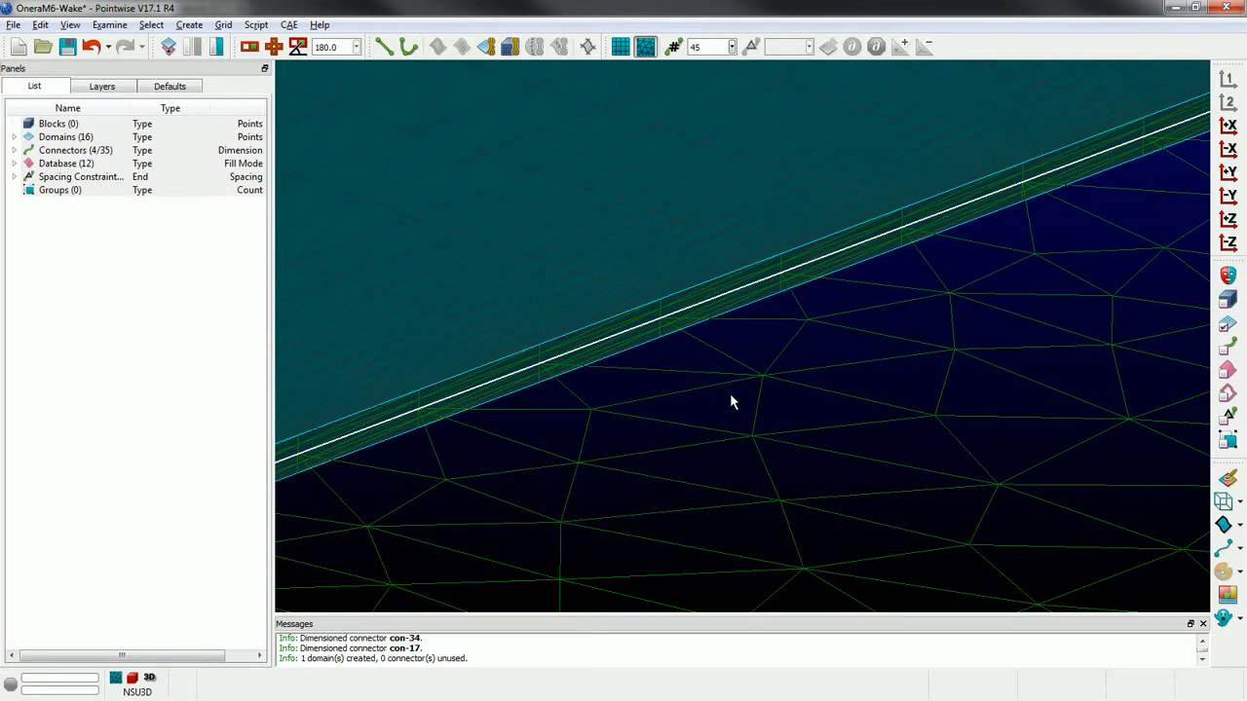
scroll(655, 365, up, 3)
click(648, 370)
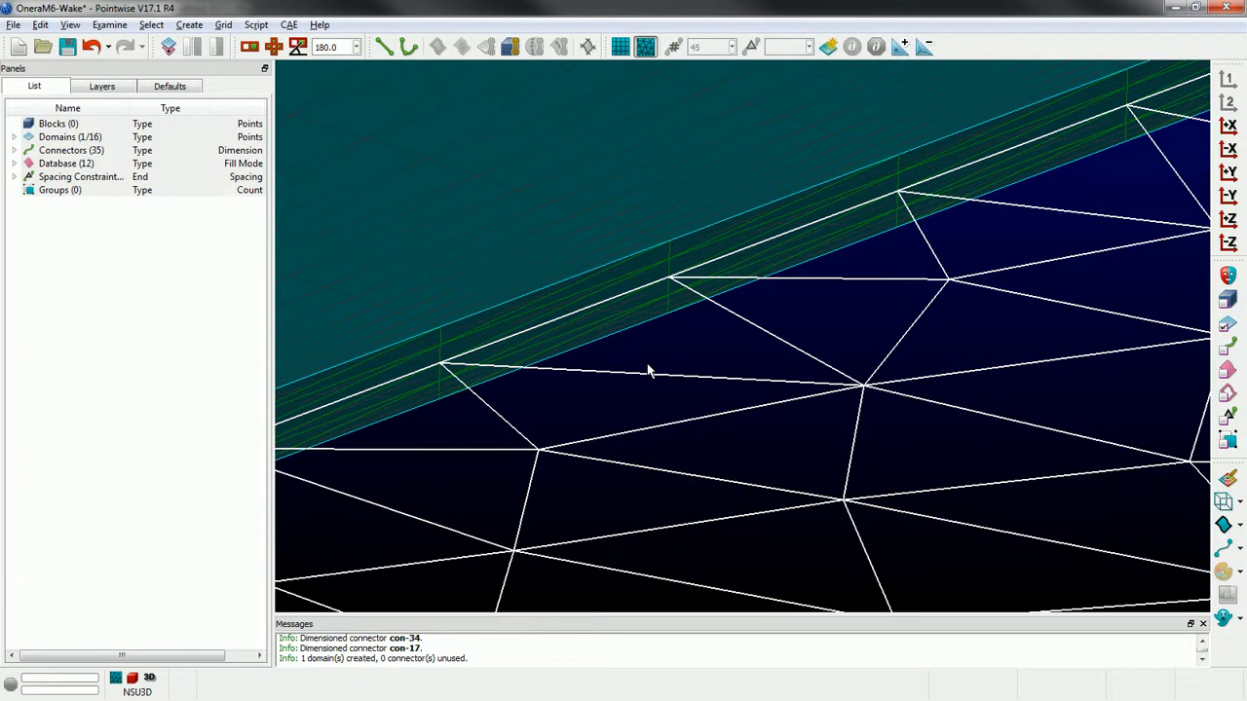
click(525, 323)
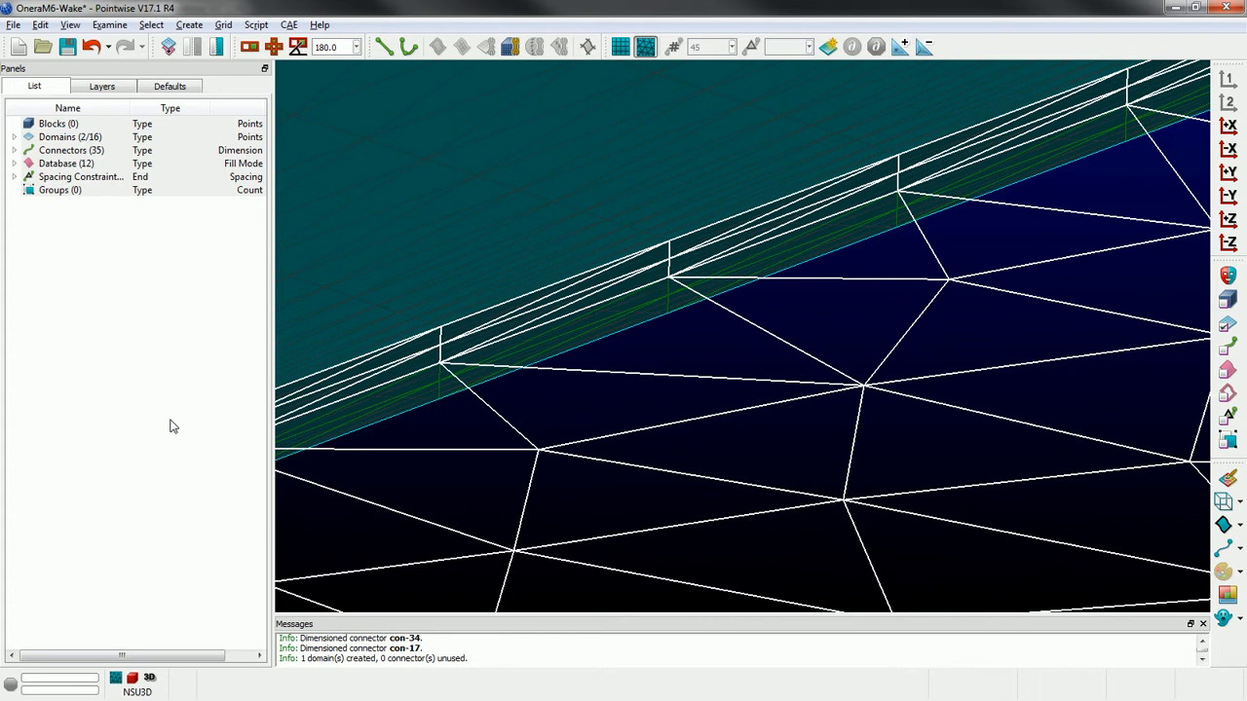
click(591, 437)
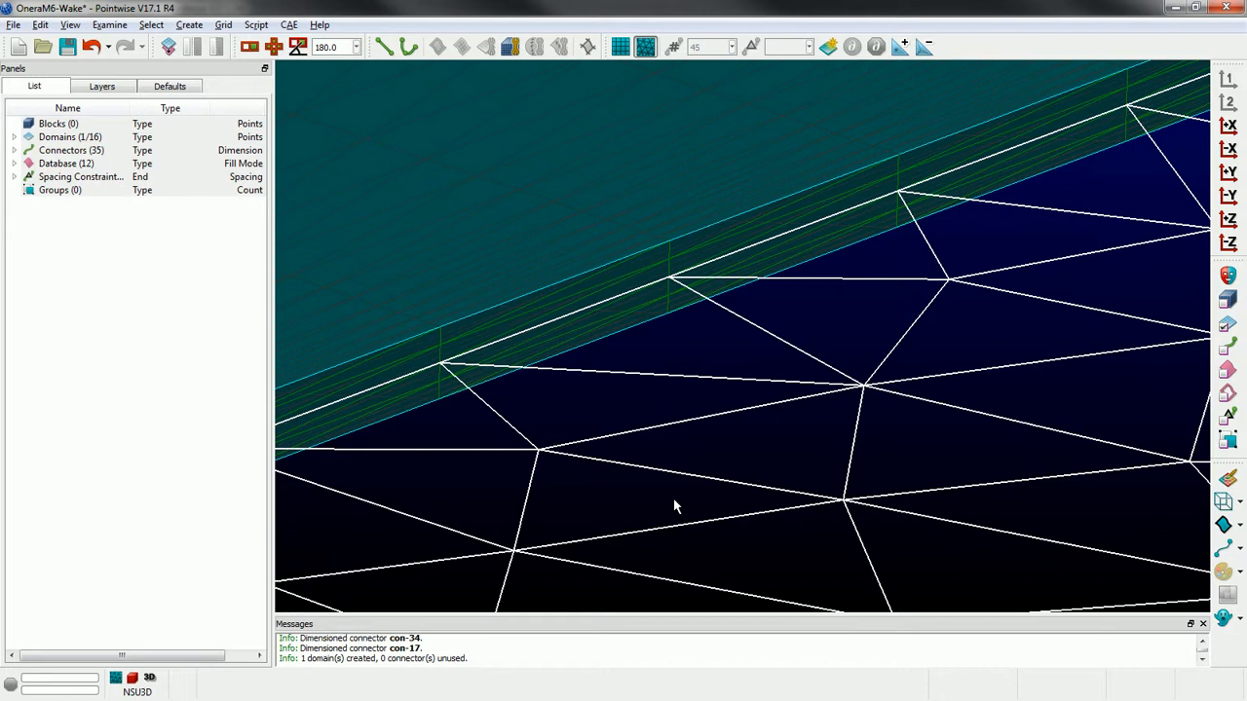
click(568, 159)
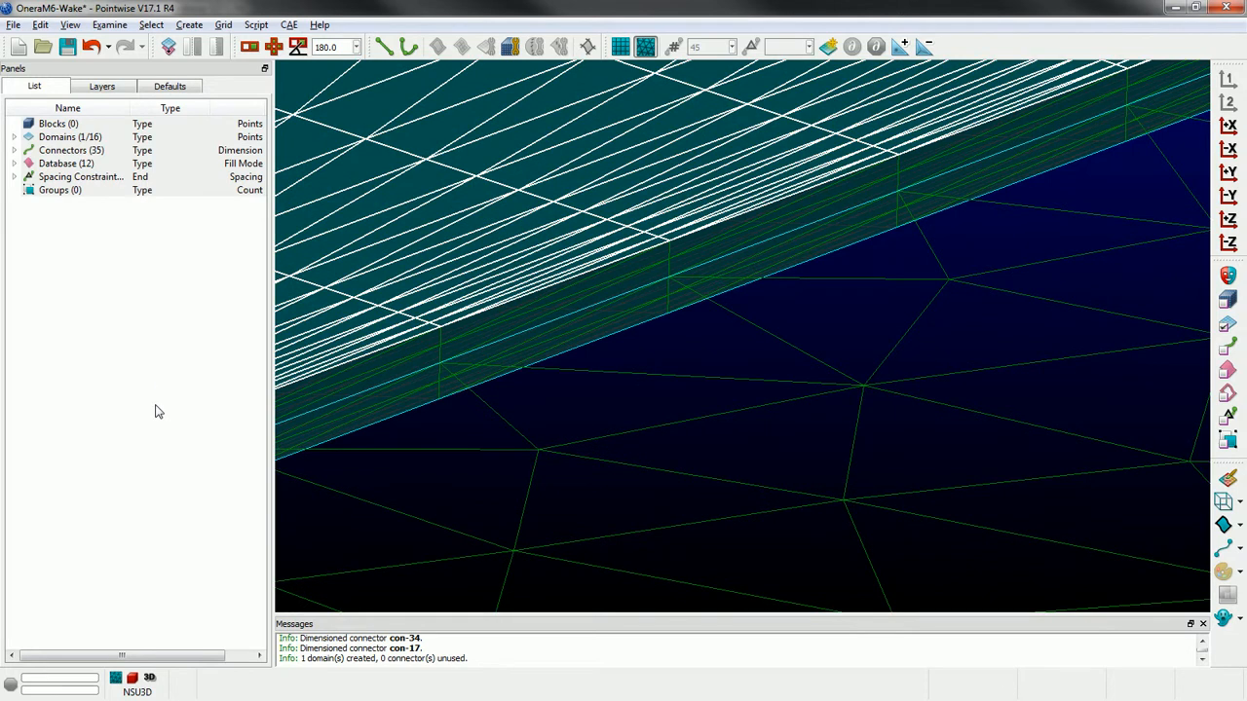
- Set the wake domain's T-Rex maximum layers to 20 and growth rate to 1.2, and open its boundary conditions
drag(547, 421, 591, 482)
scroll(701, 501, up, 3)
scroll(523, 409, down, 2)
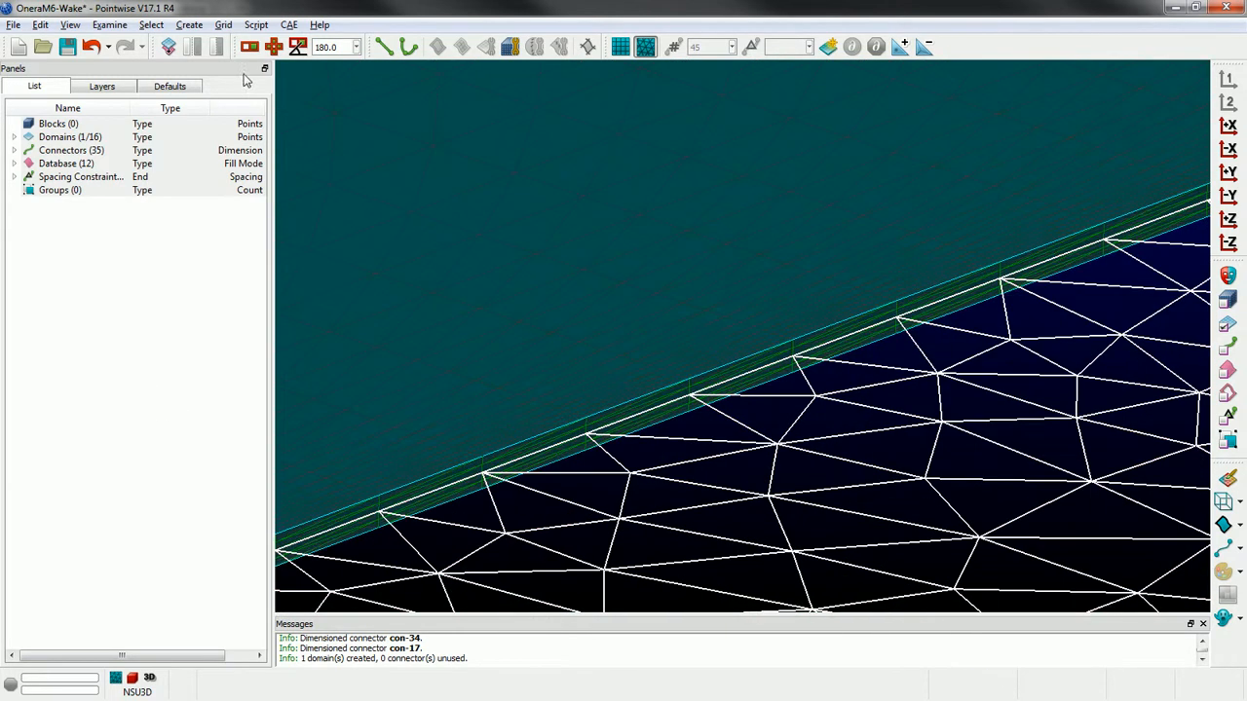
click(223, 25)
click(250, 114)
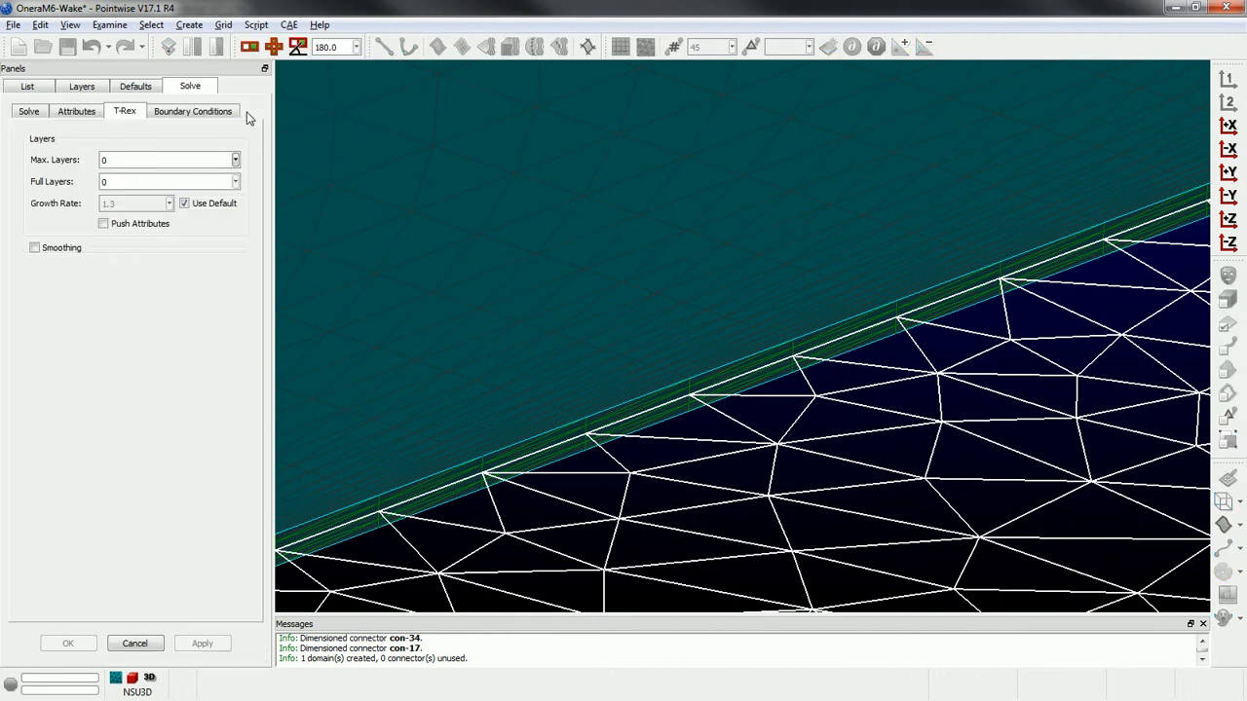
double_click(129, 161)
text(20)
click(184, 204)
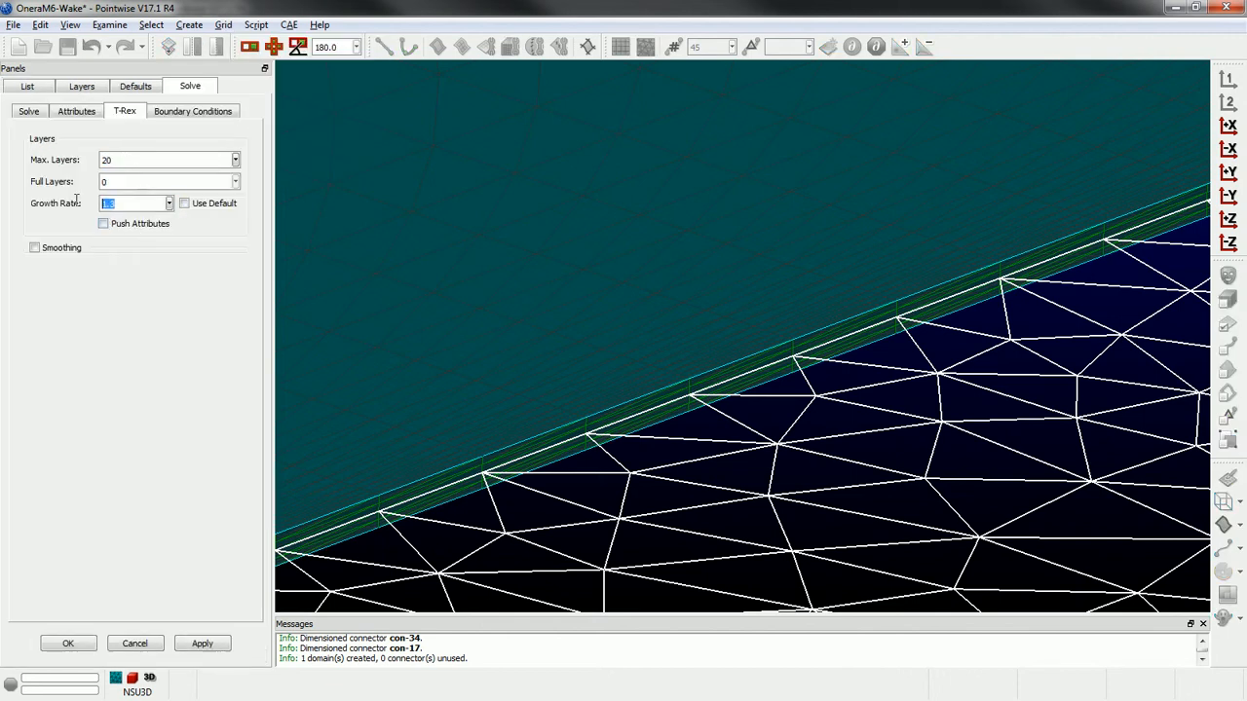
text(1.2)
click(193, 112)
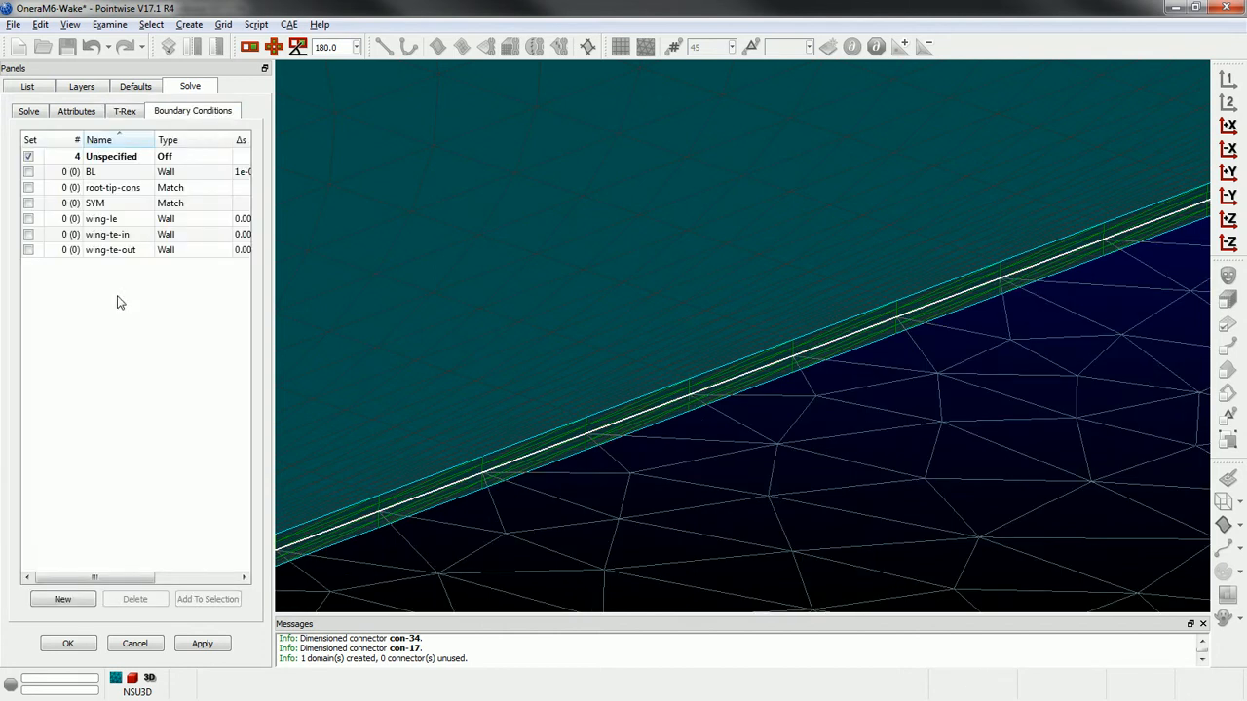
- Apply the wing-te-in boundary condition to the wake domain's trailing-edge connector and SYM to its two streamwise side connectors
click(27, 236)
middle_drag(567, 331, 572, 445)
click(570, 511)
right_drag(404, 524, 990, 310)
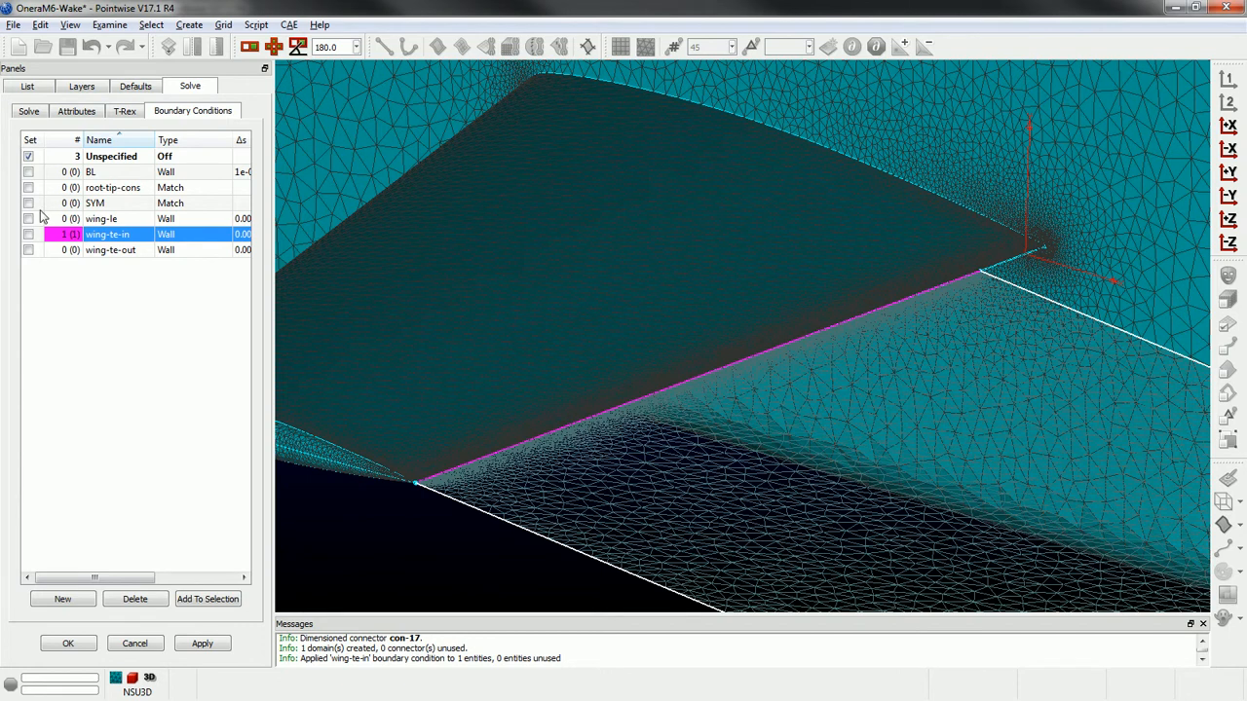
click(28, 203)
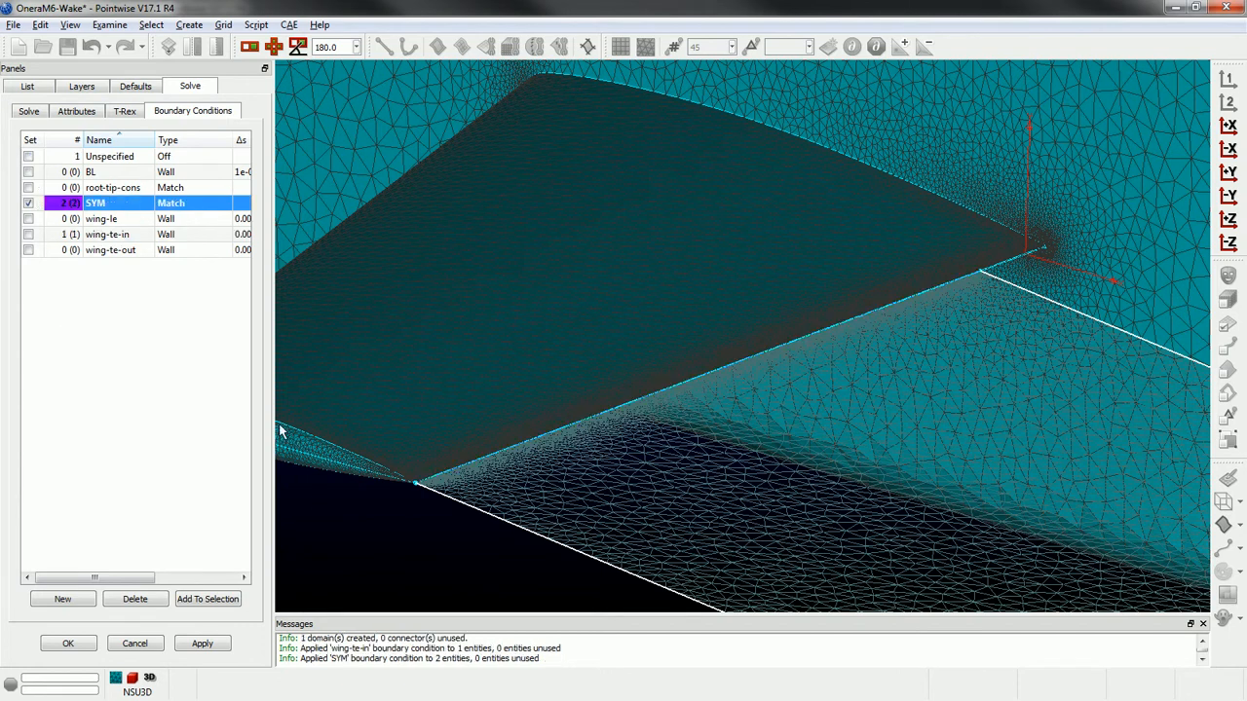
- Initialize the wake domain with its T-Rex layers and accept the solution
click(30, 111)
click(71, 582)
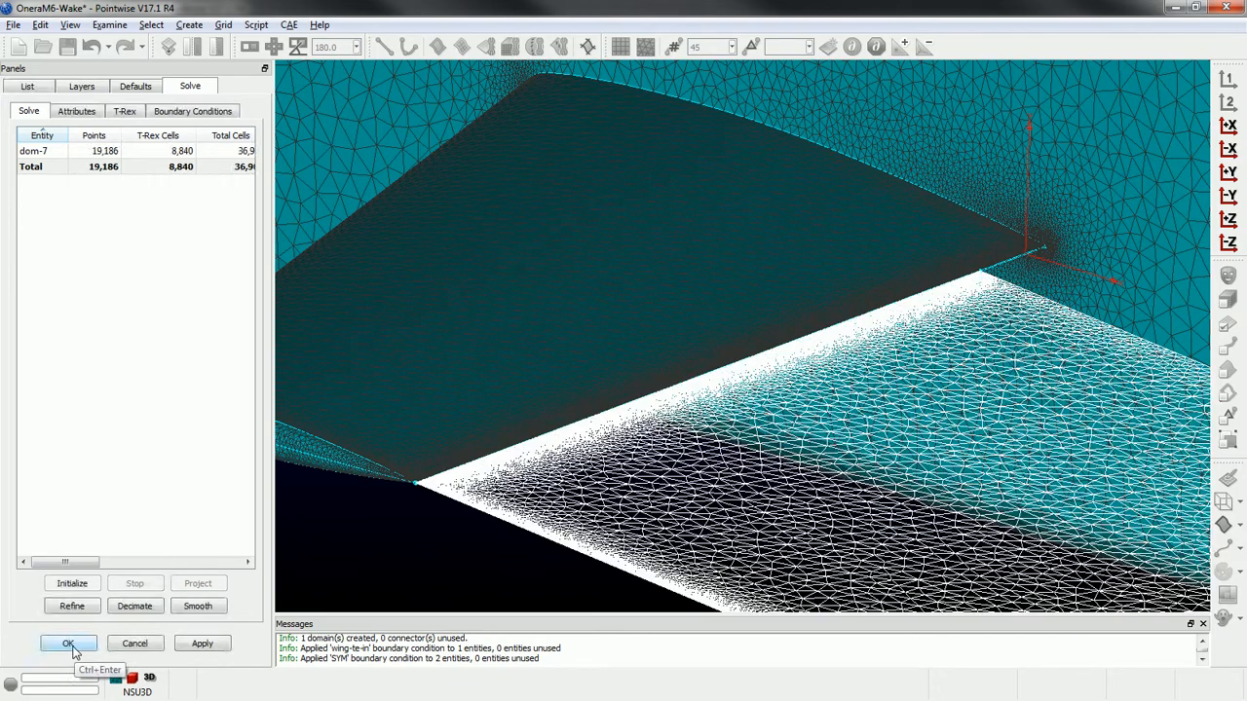
click(71, 644)
- Examine how the wake domain's T-Rex cells line up with the adjoining trailing-edge domain, and clear the selection
scroll(837, 345, up, 10)
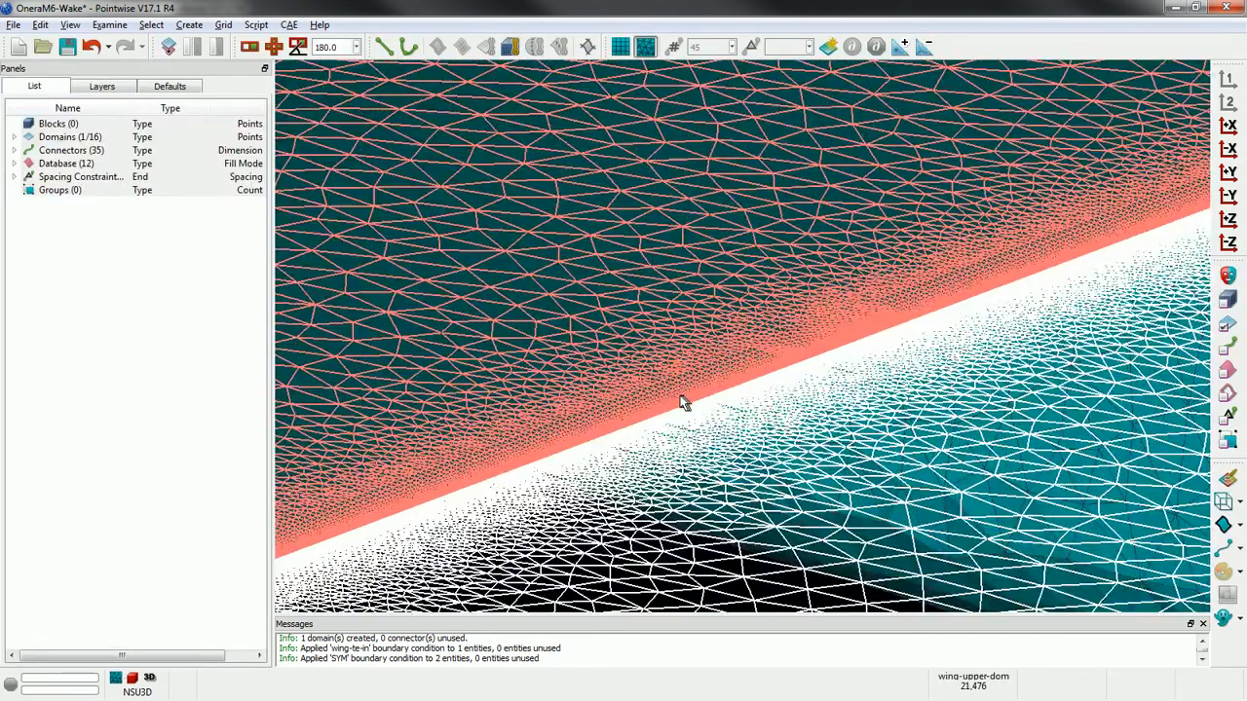
scroll(559, 373, up, 2)
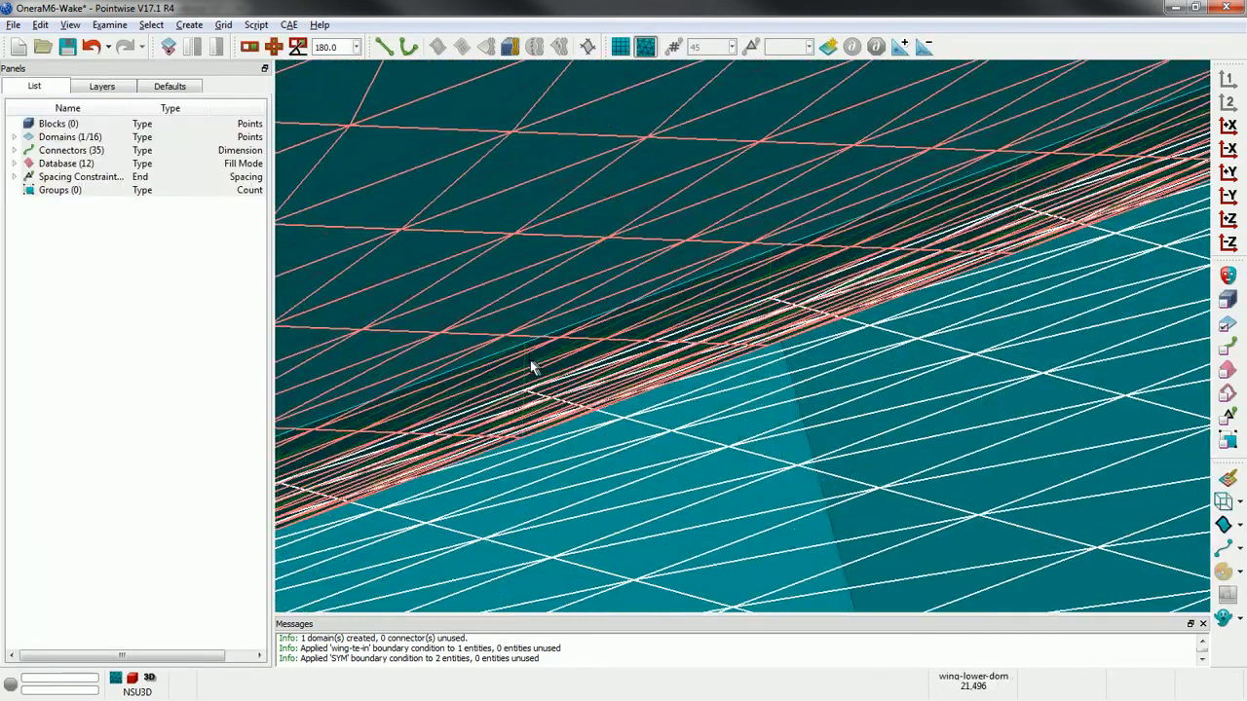
ctrl+click(530, 363)
scroll(517, 358, up, 1)
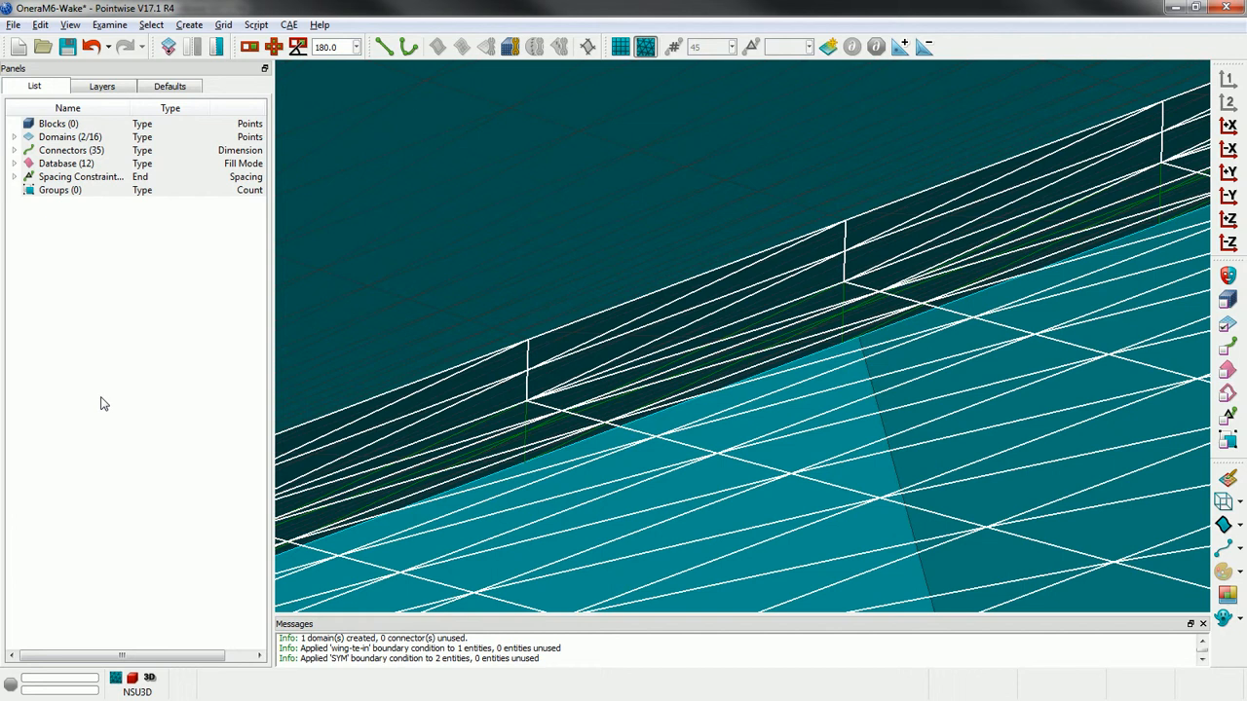
scroll(477, 409, down, 6)
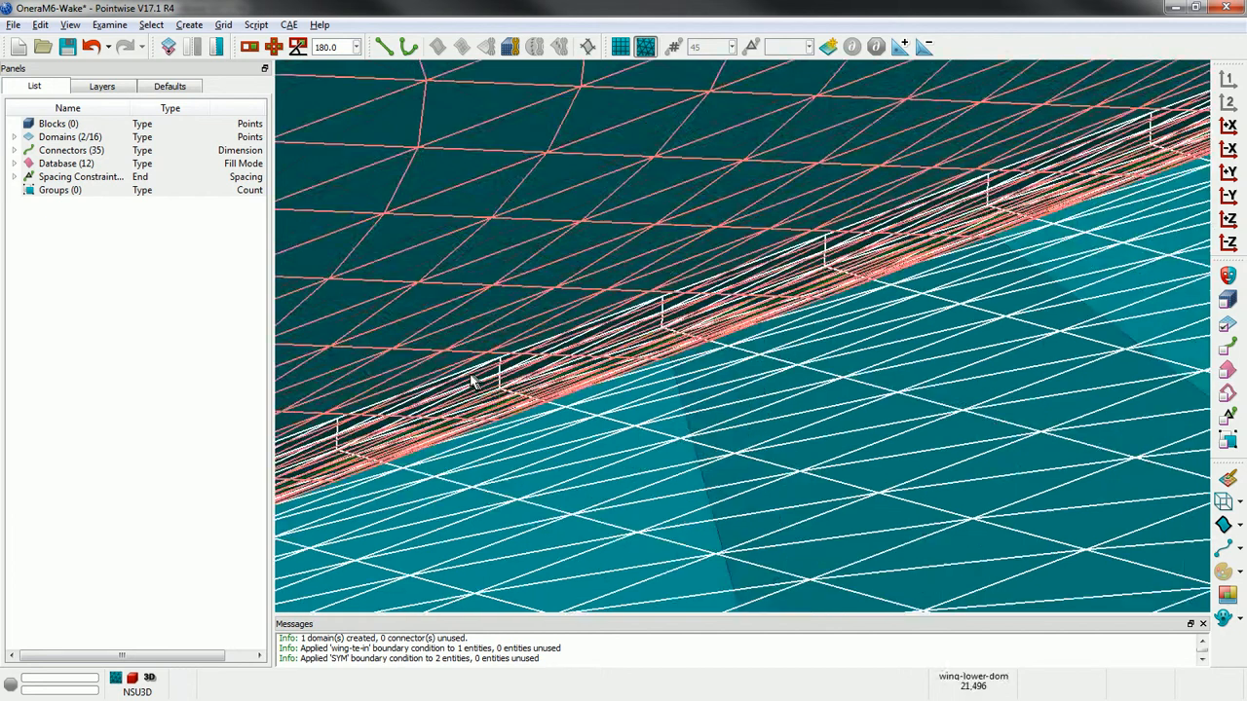
scroll(526, 467, down, 8)
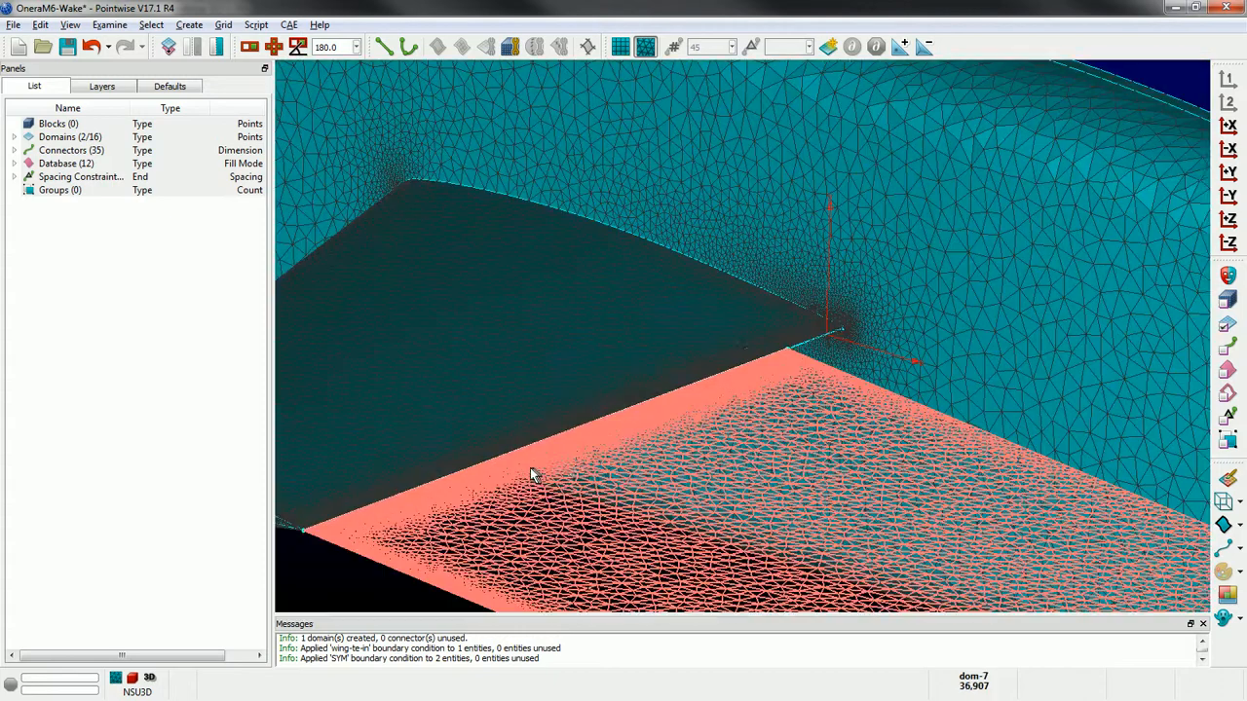
click(553, 532)
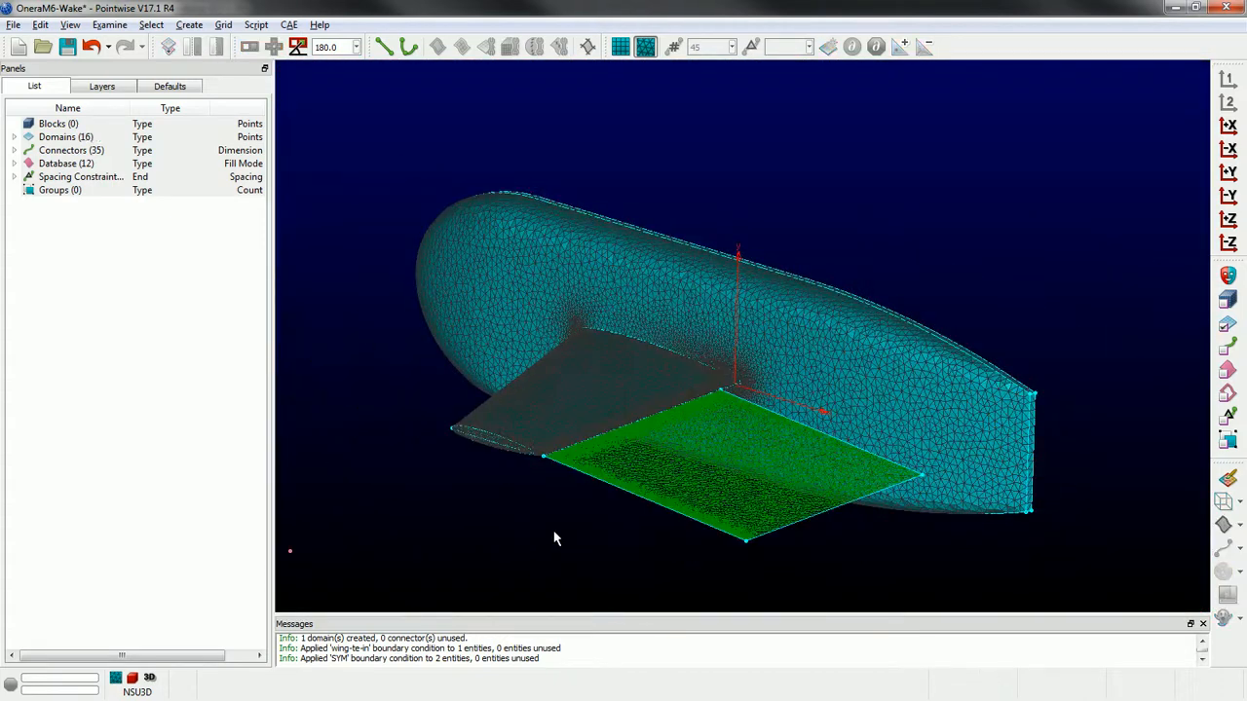
click(539, 529)
- Assemble an unstructured block from all the domains
scroll(537, 513, up, 6)
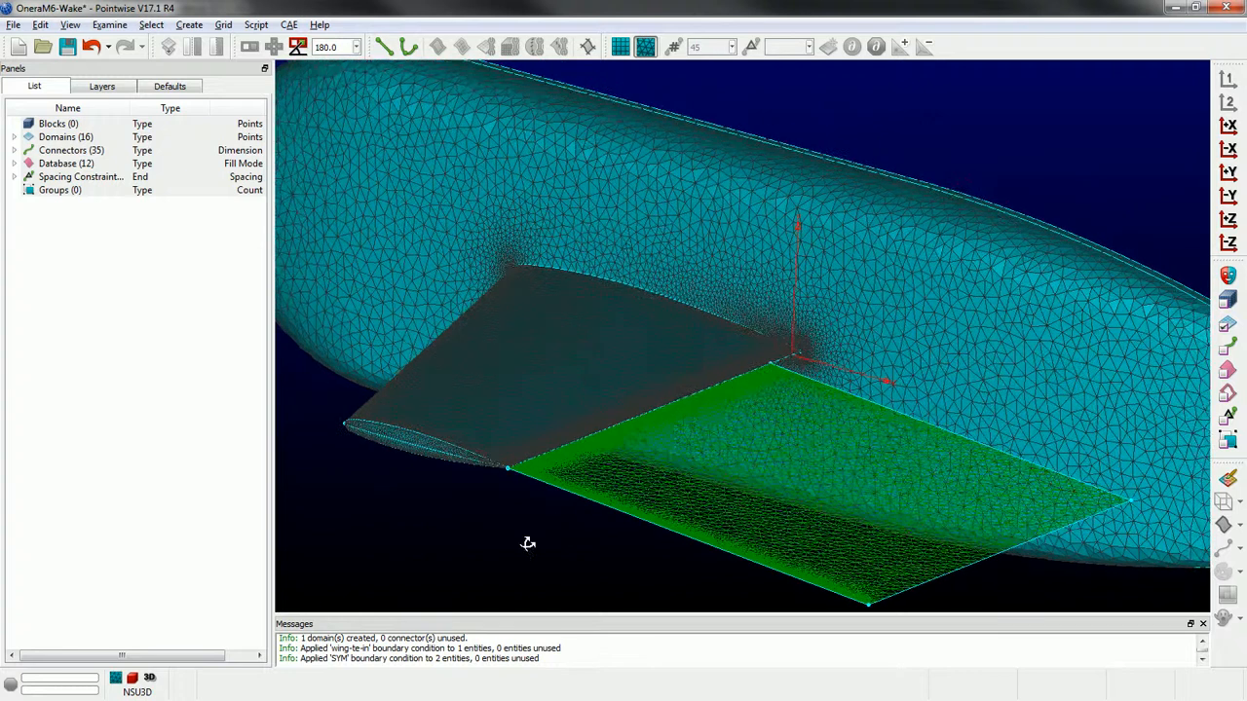
key(ctrl+a)
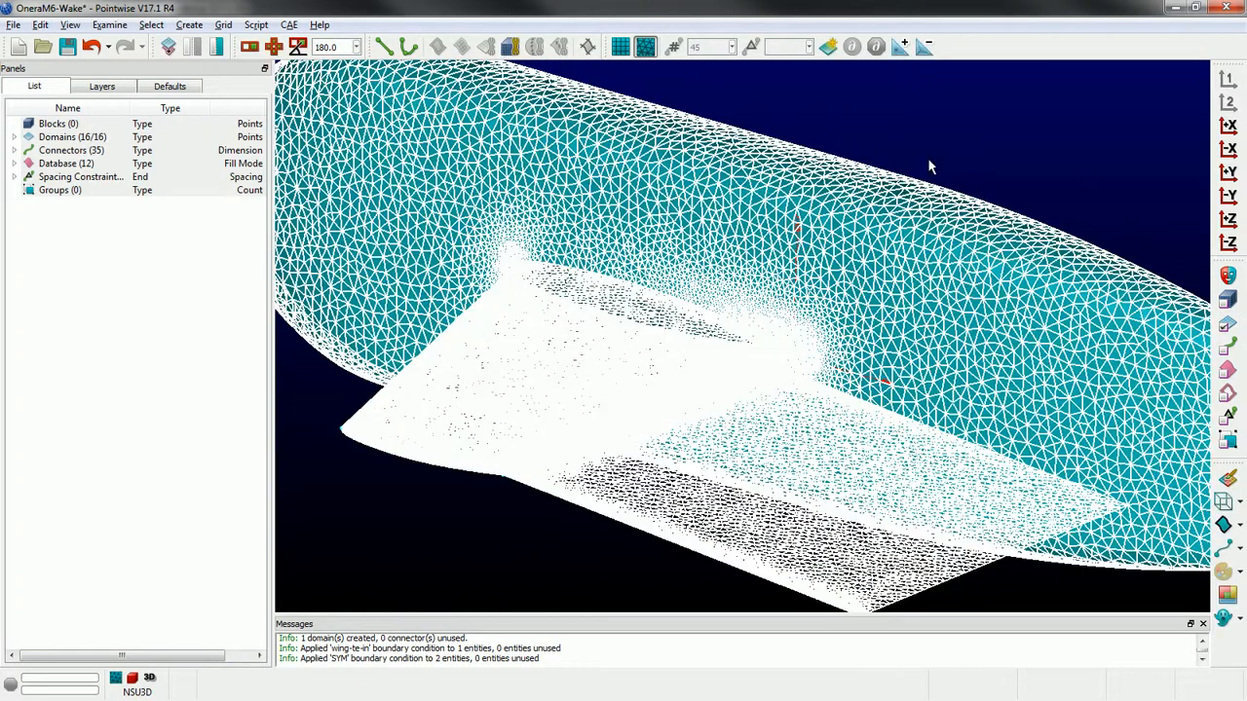
click(509, 47)
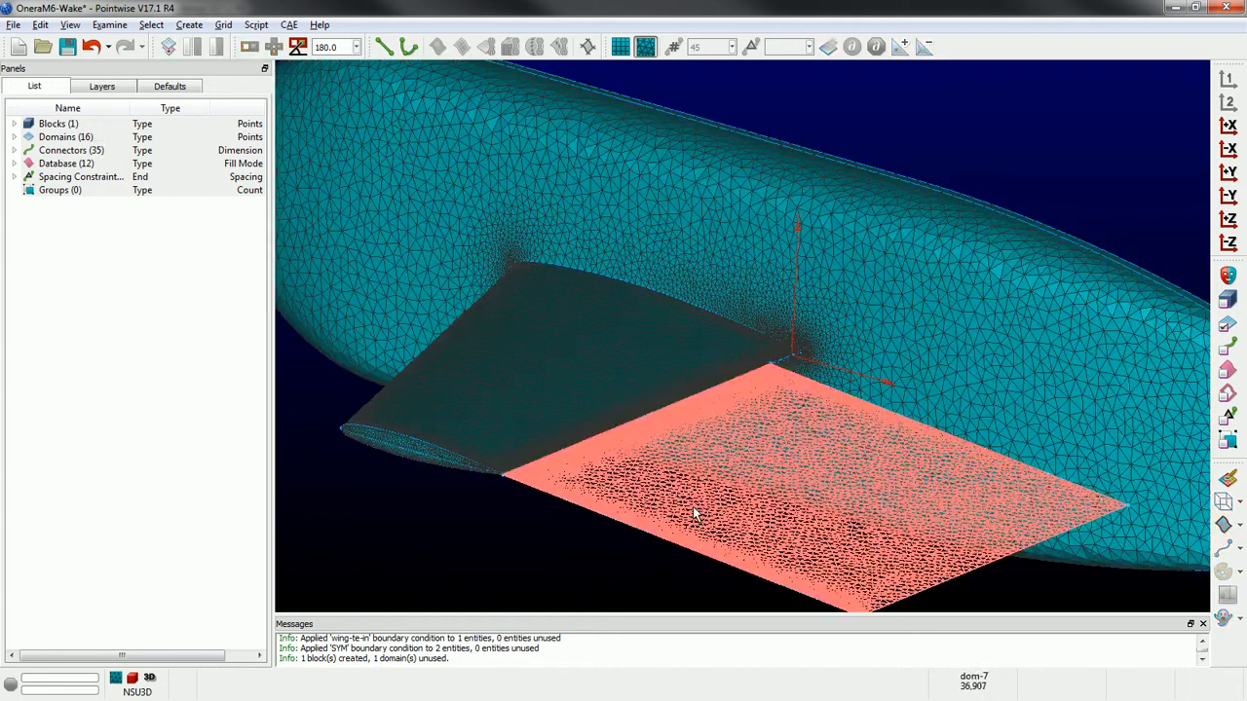
click(693, 507)
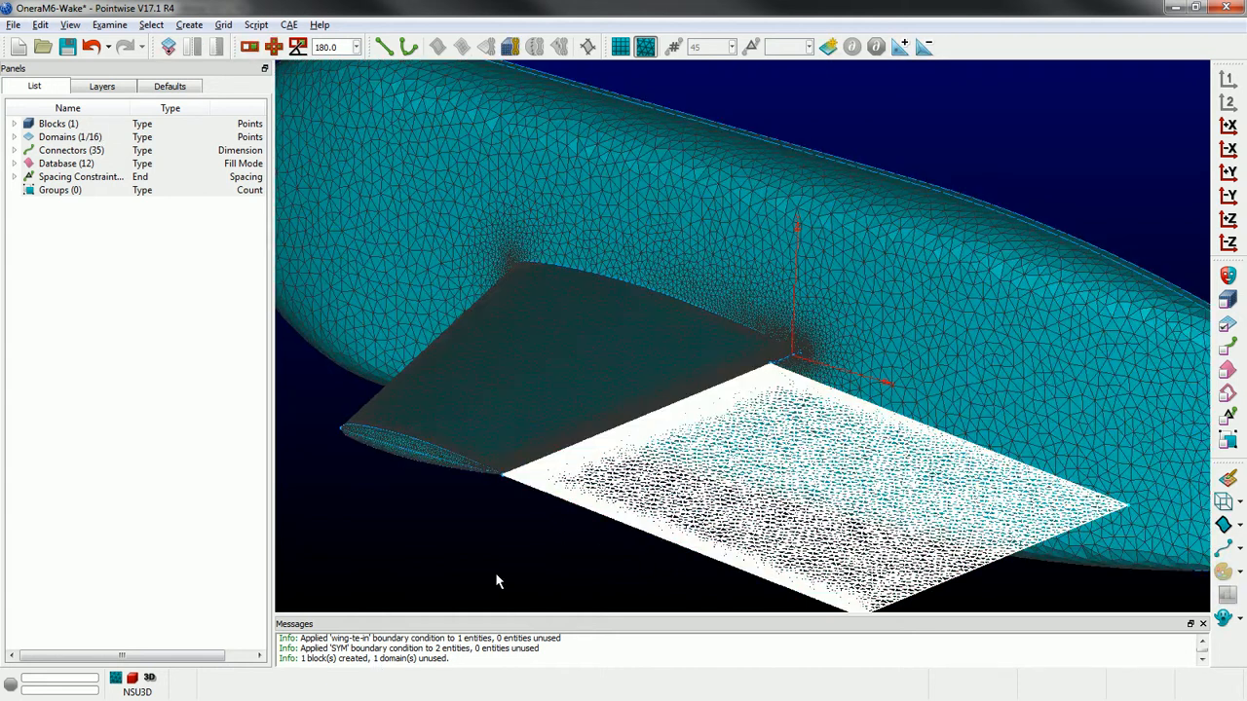
click(422, 566)
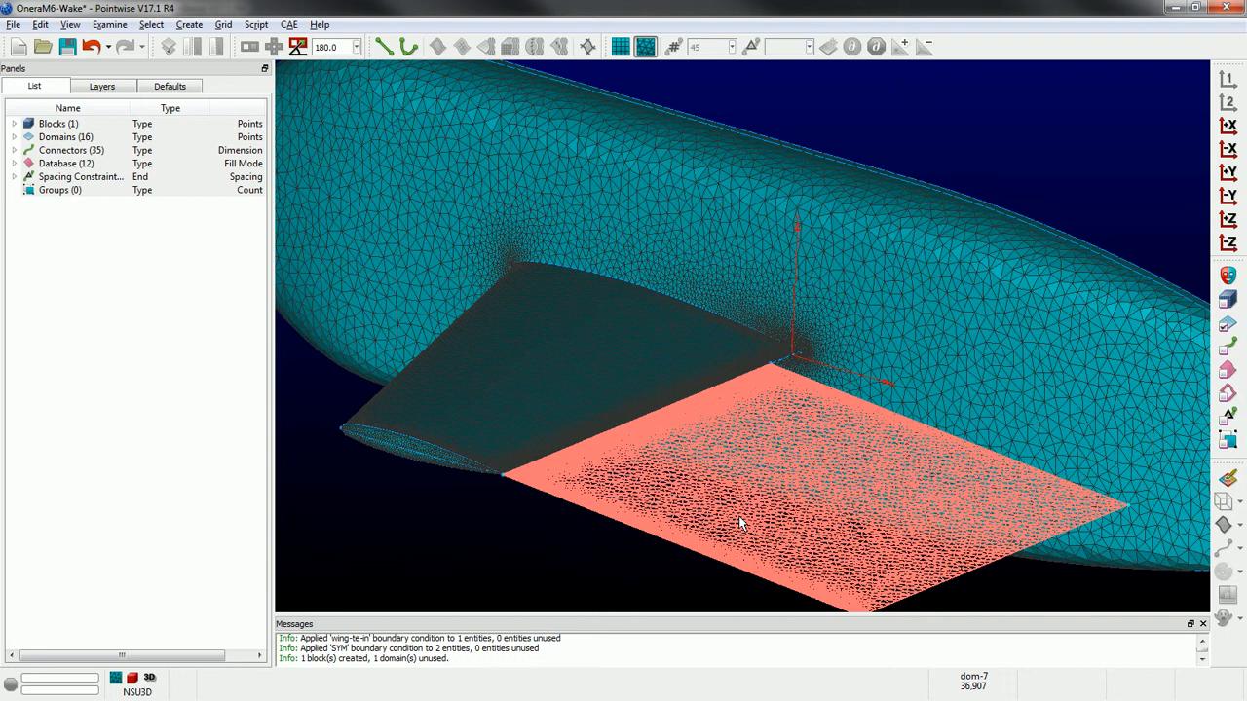
click(739, 515)
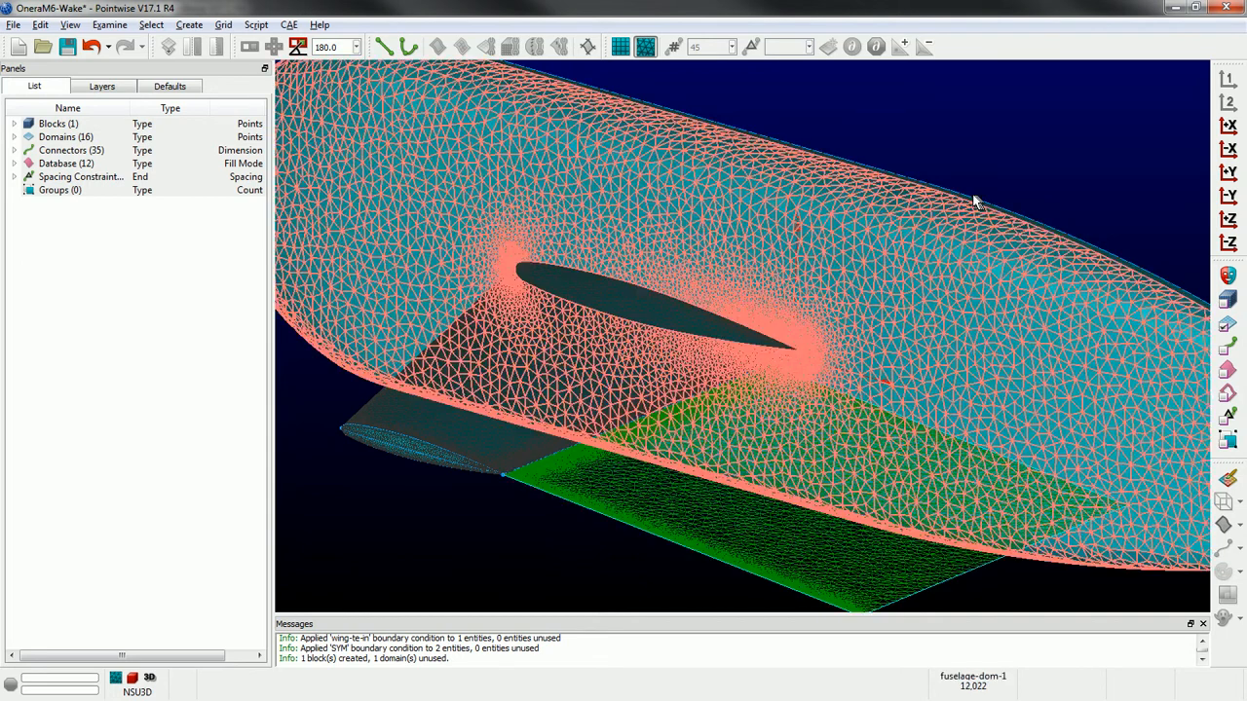
- Add the wake domain to the block as a baffle face with non-manifold connections
click(1226, 325)
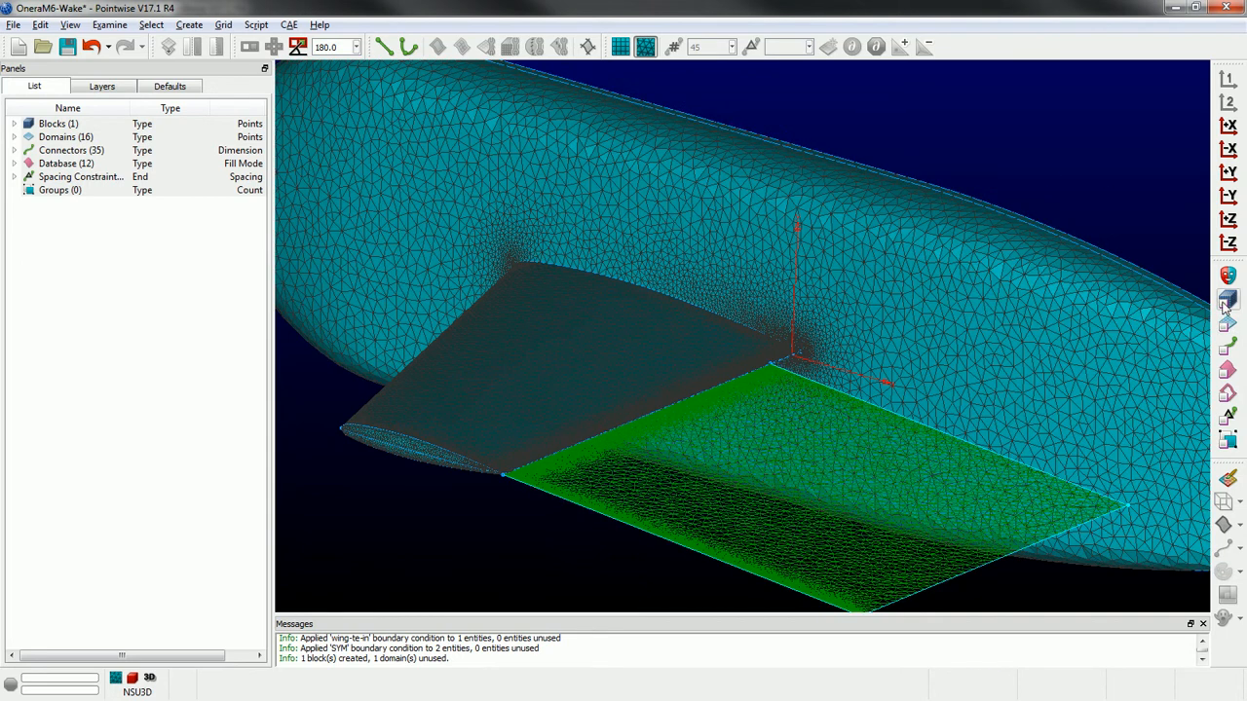
click(43, 25)
click(94, 527)
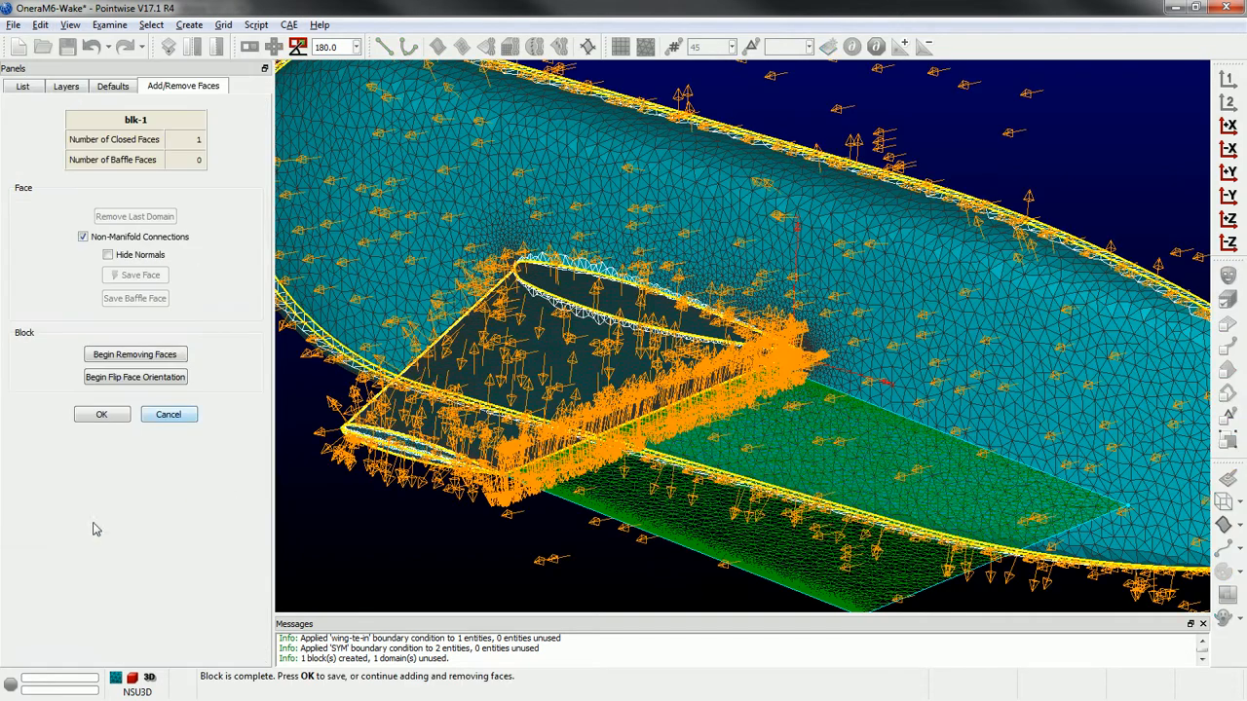
click(655, 524)
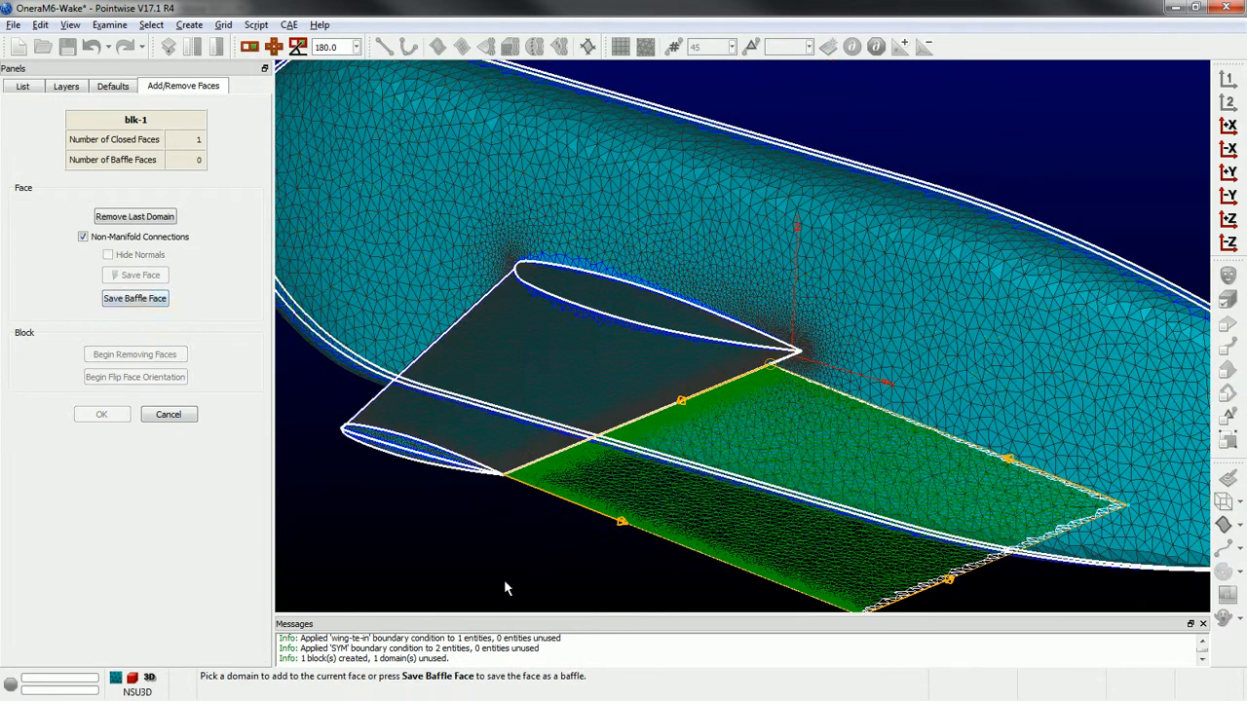
click(136, 298)
scroll(623, 558, up, 3)
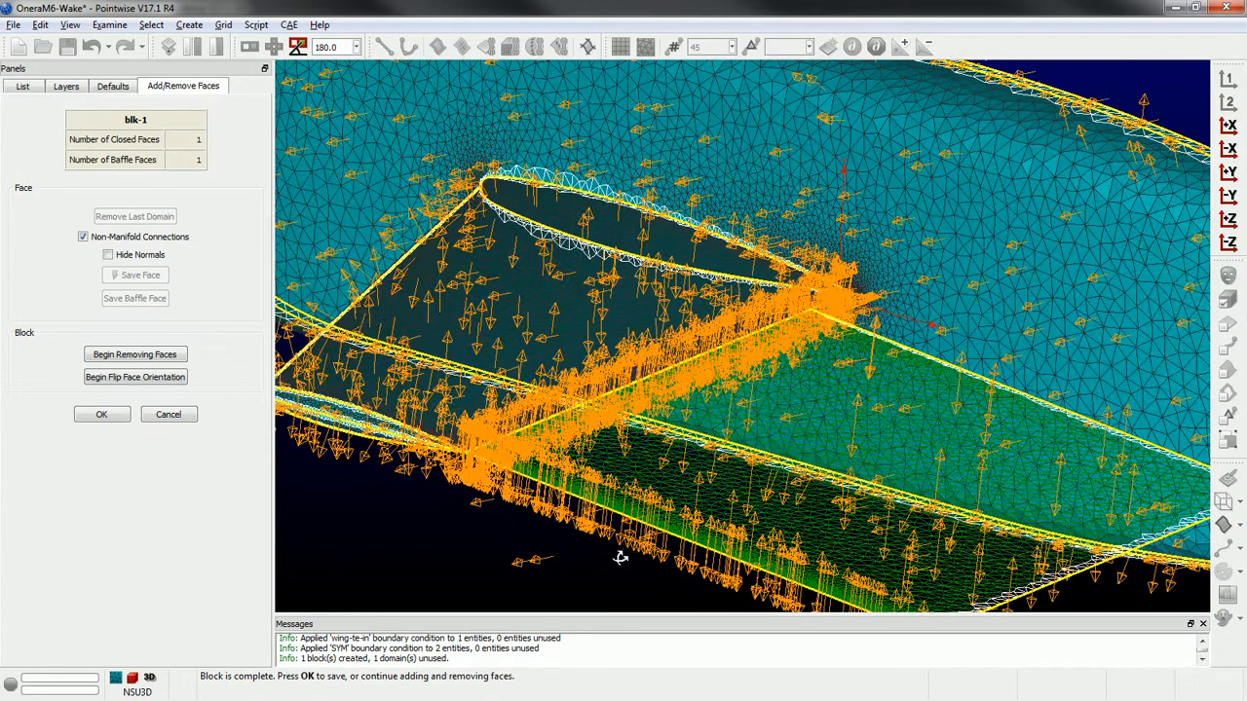
mouse_move(620, 557)
ctrl+right_down()
mouse_move(640, 605)
mouse_move(624, 565)
ctrl+right_up()
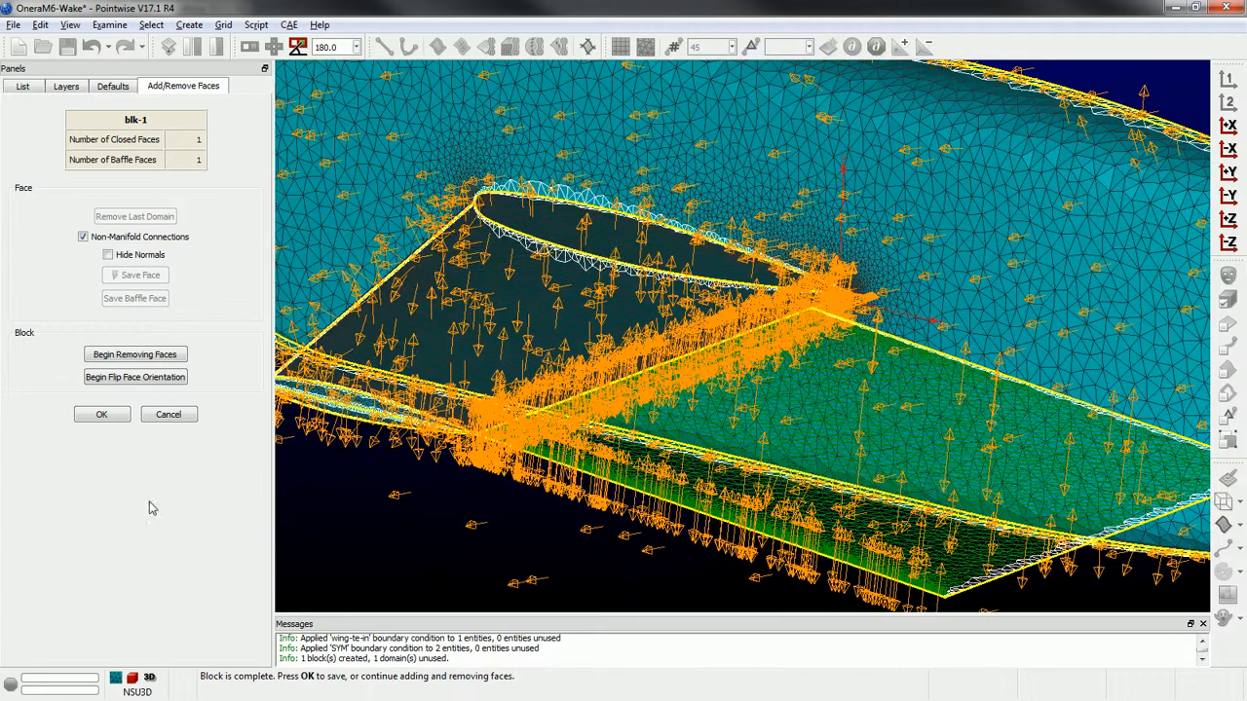
click(105, 416)
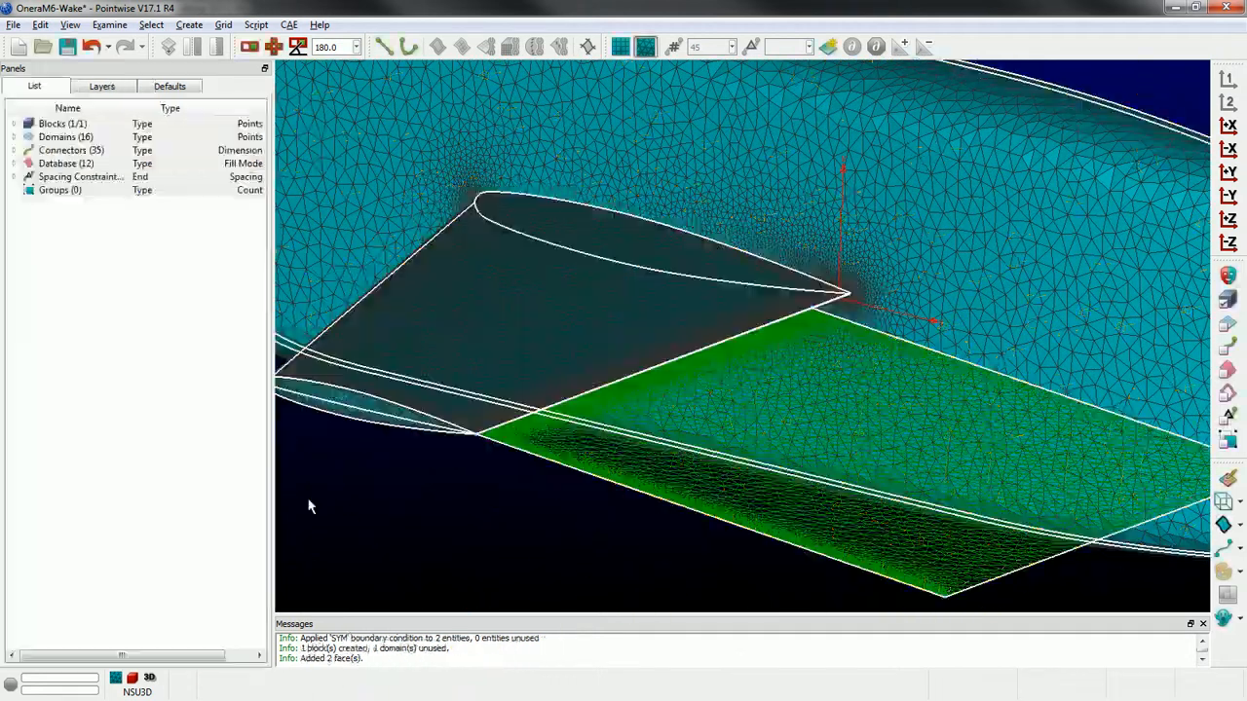
- Open the block's T-Rex settings, examine the cells along the wake domain's downstream edge, and leave the settings without applying
click(223, 24)
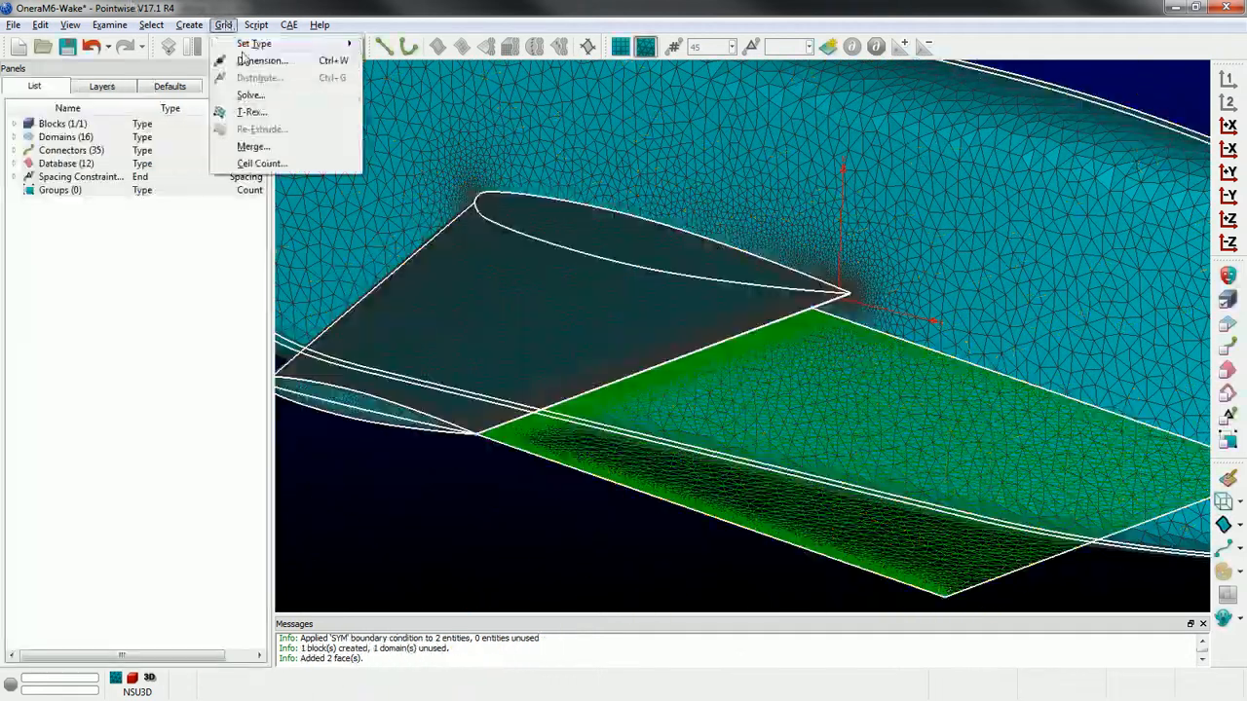
click(252, 112)
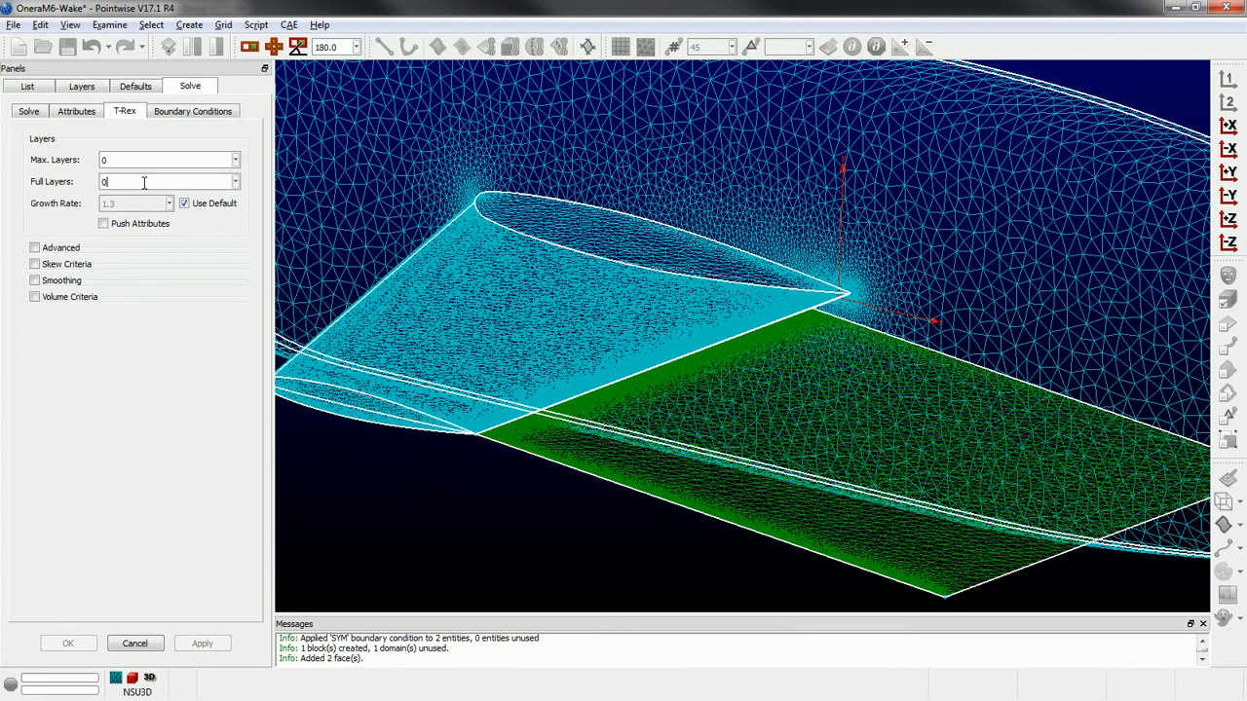
scroll(1013, 561, up, 5)
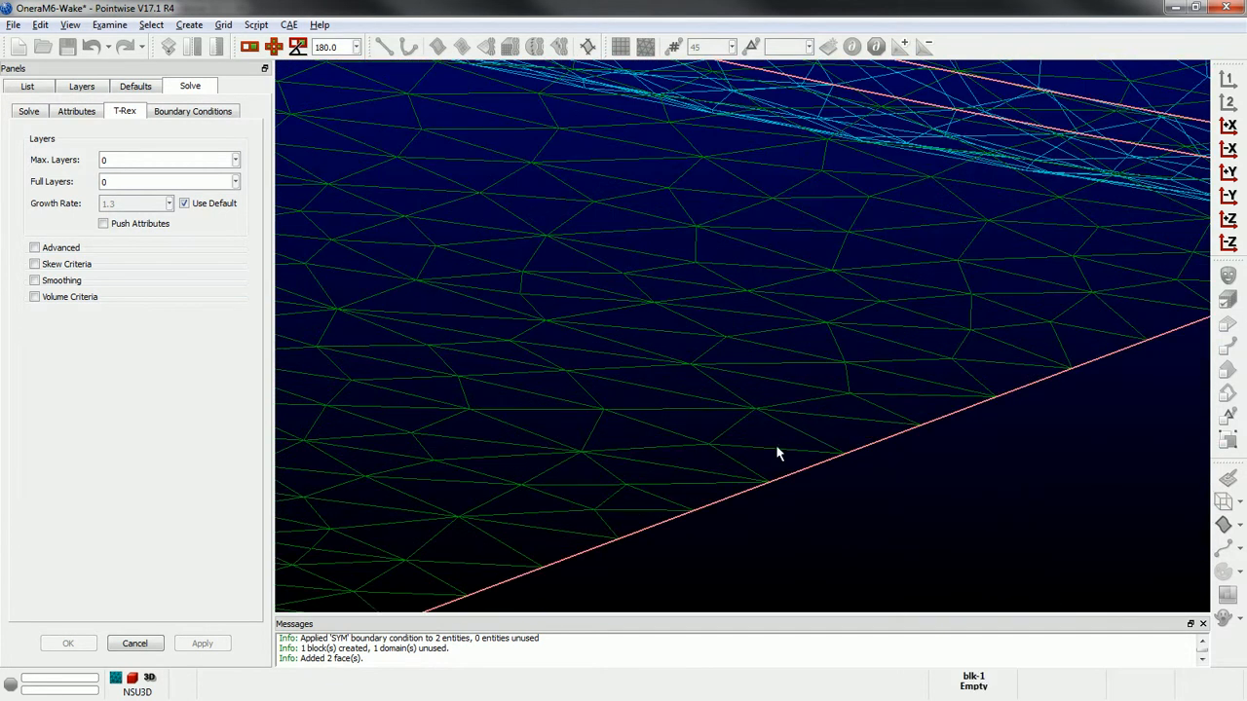
scroll(875, 477, up, 2)
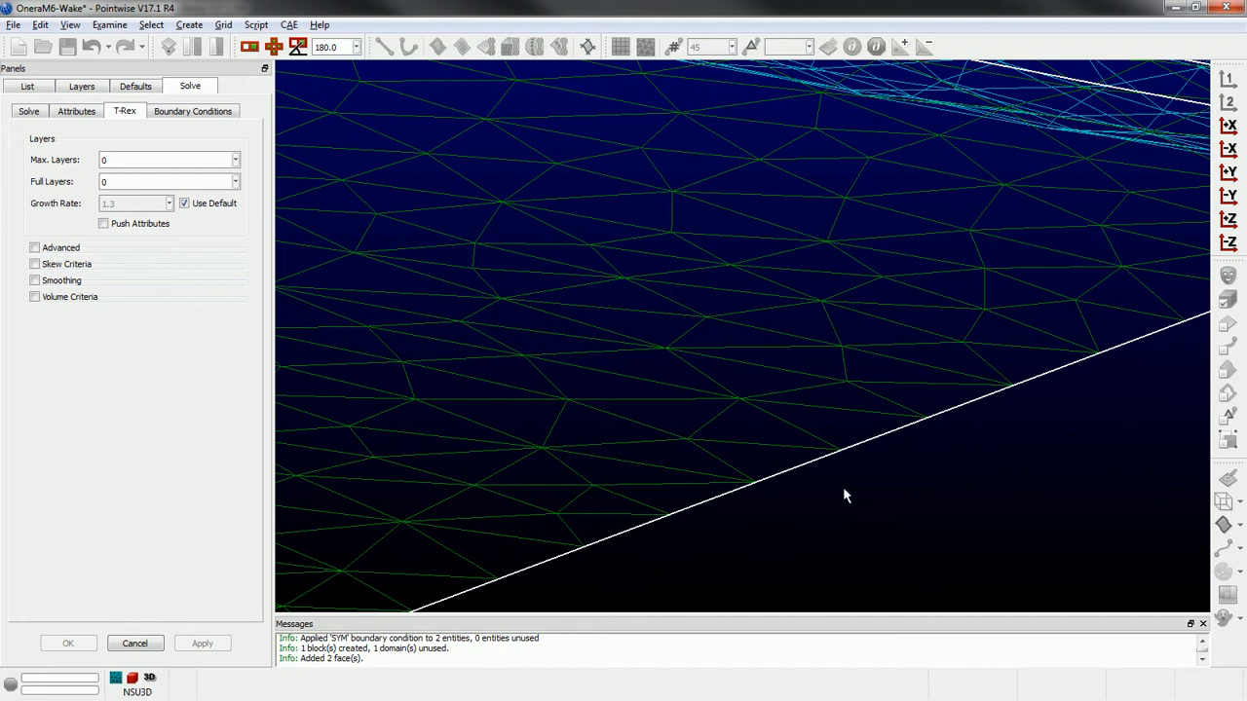
scroll(980, 517, down, 3)
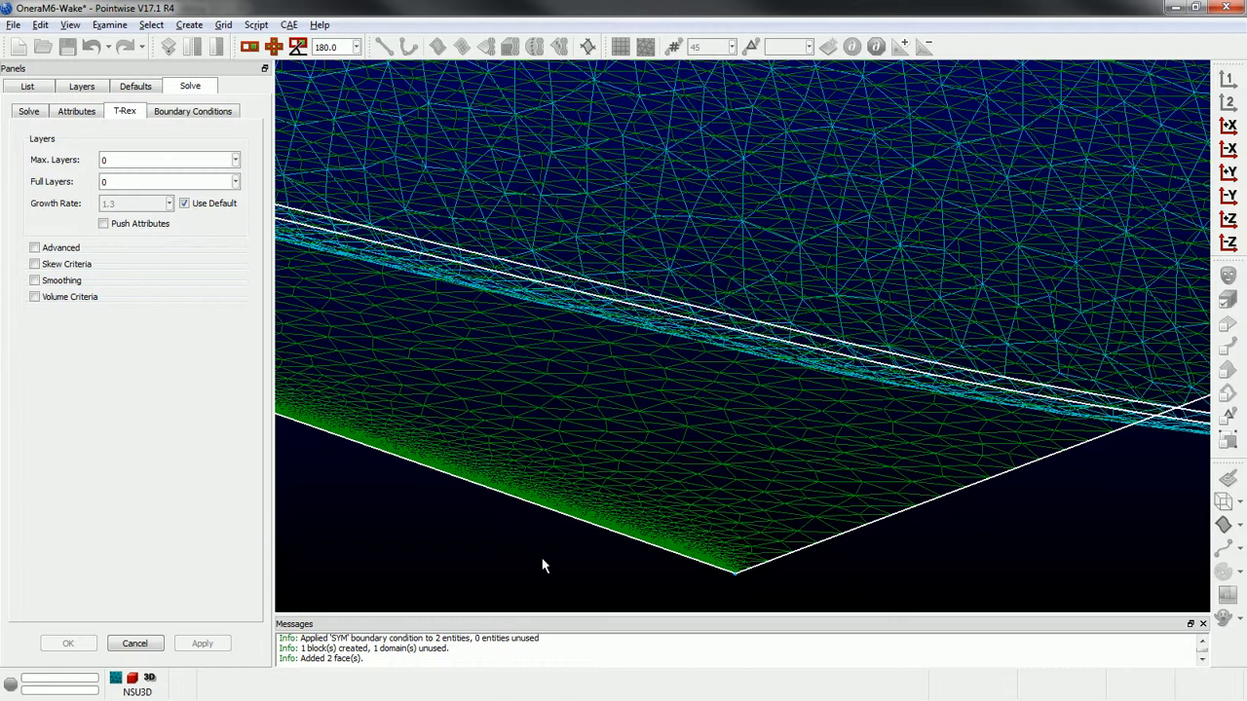
mouse_move(575, 574)
right_down()
mouse_move(650, 579)
mouse_move(539, 611)
mouse_move(417, 432)
right_up()
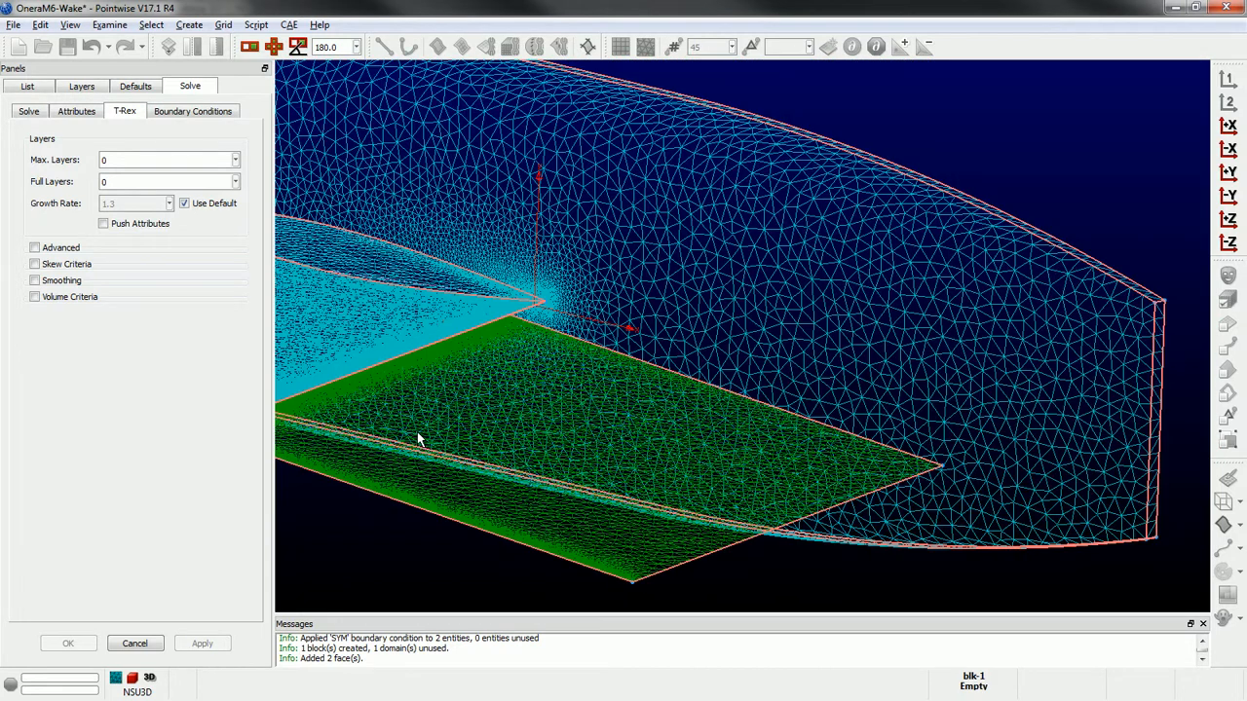
click(125, 640)
click(383, 580)
- Show the saved Z = 0.5 cells cut through the block in the OneraM6-Wake-Sheet-Attached file
scroll(925, 505, down, 2)
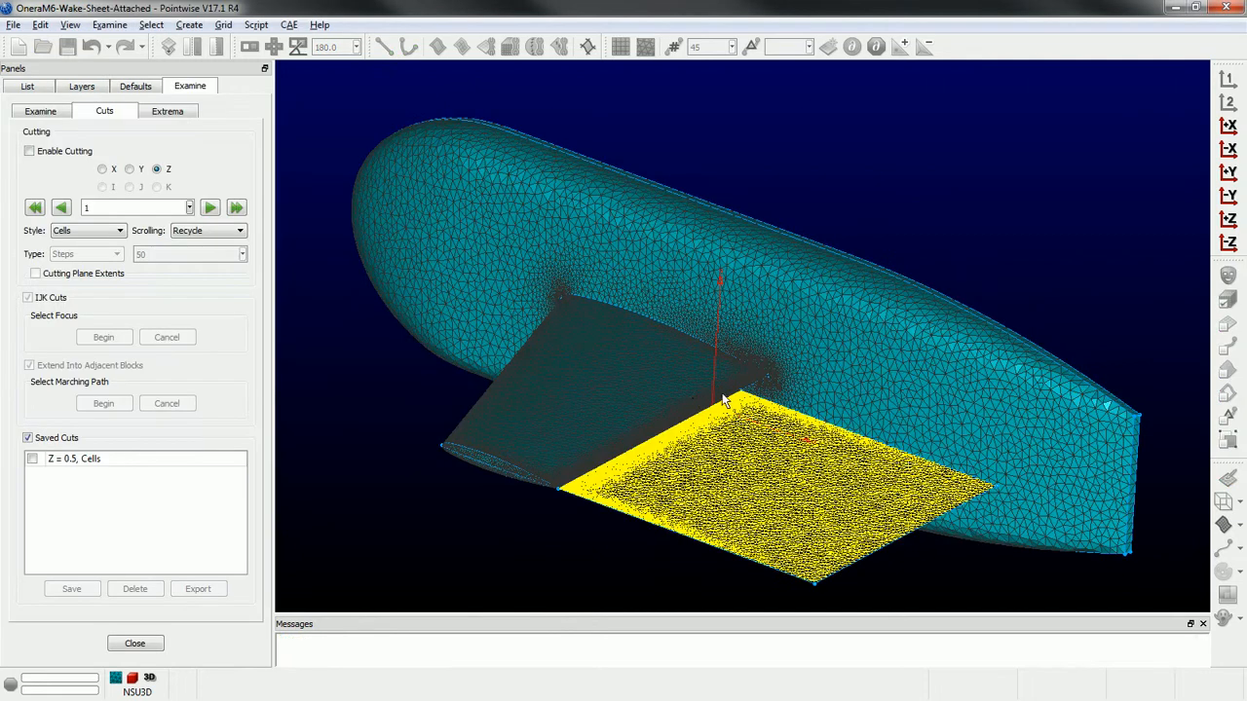
scroll(724, 401, up, 2)
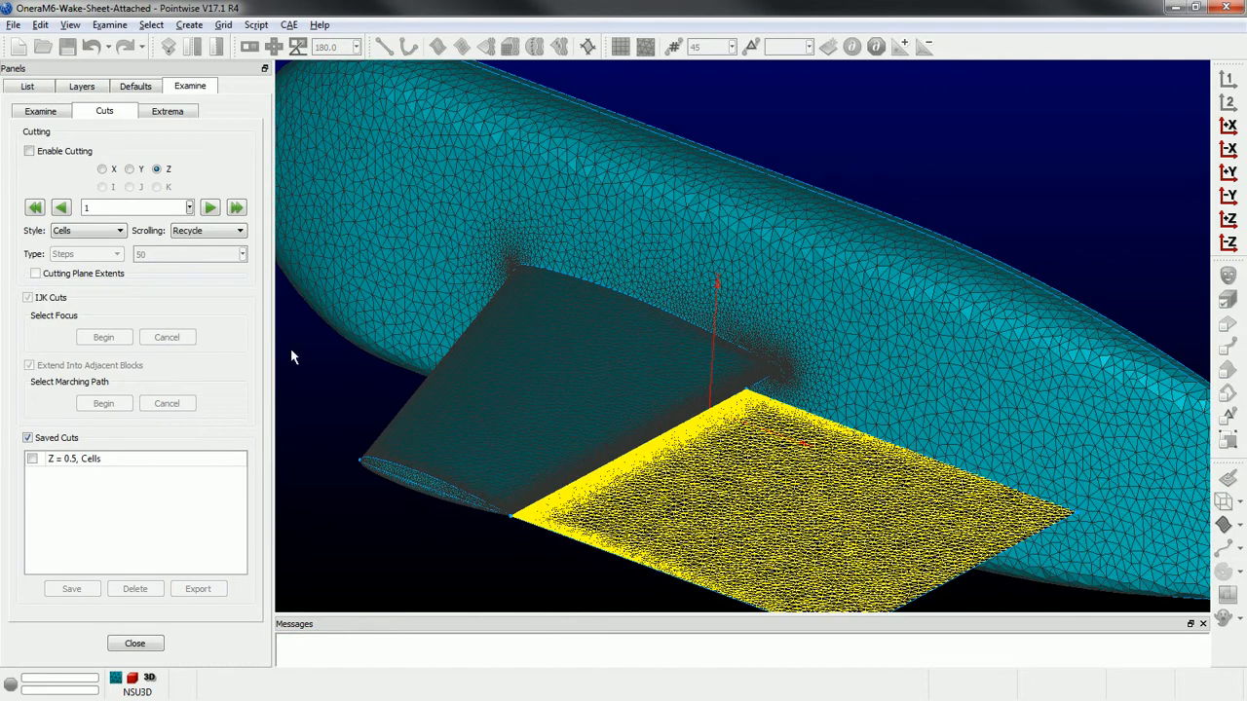
click(34, 462)
click(32, 459)
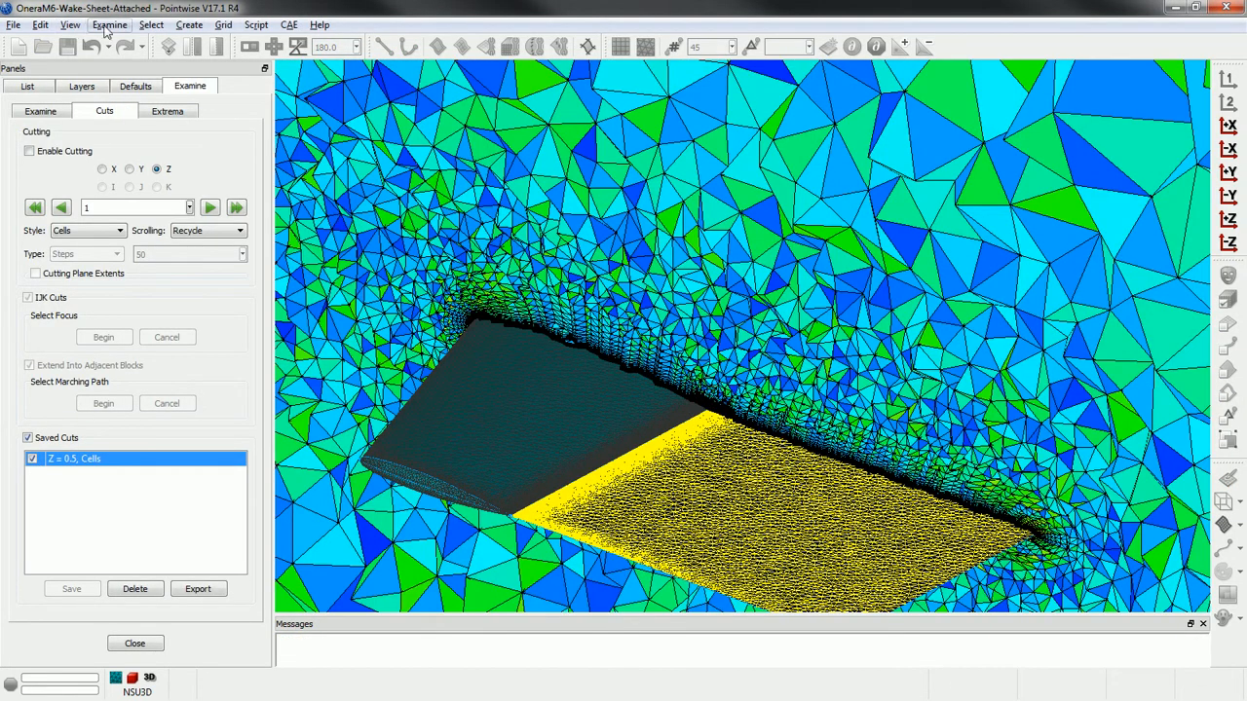
- Examine the Z = 0.5 cut's cells around the blunt trailing edge and along the attached wake sheet
click(70, 25)
click(134, 207)
right_drag(789, 353, 860, 418)
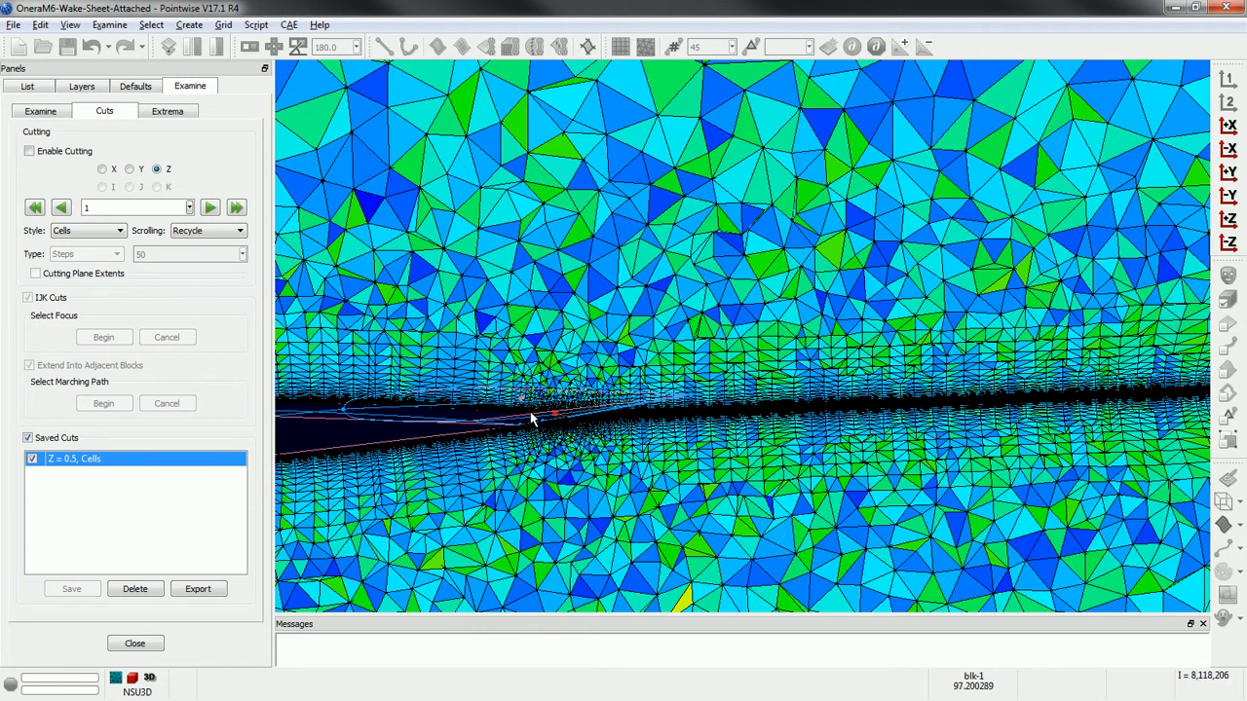
scroll(596, 429, up, 3)
mouse_move(582, 428)
ctrl+right_down()
mouse_move(552, 434)
mouse_move(553, 455)
mouse_move(598, 425)
ctrl+right_up()
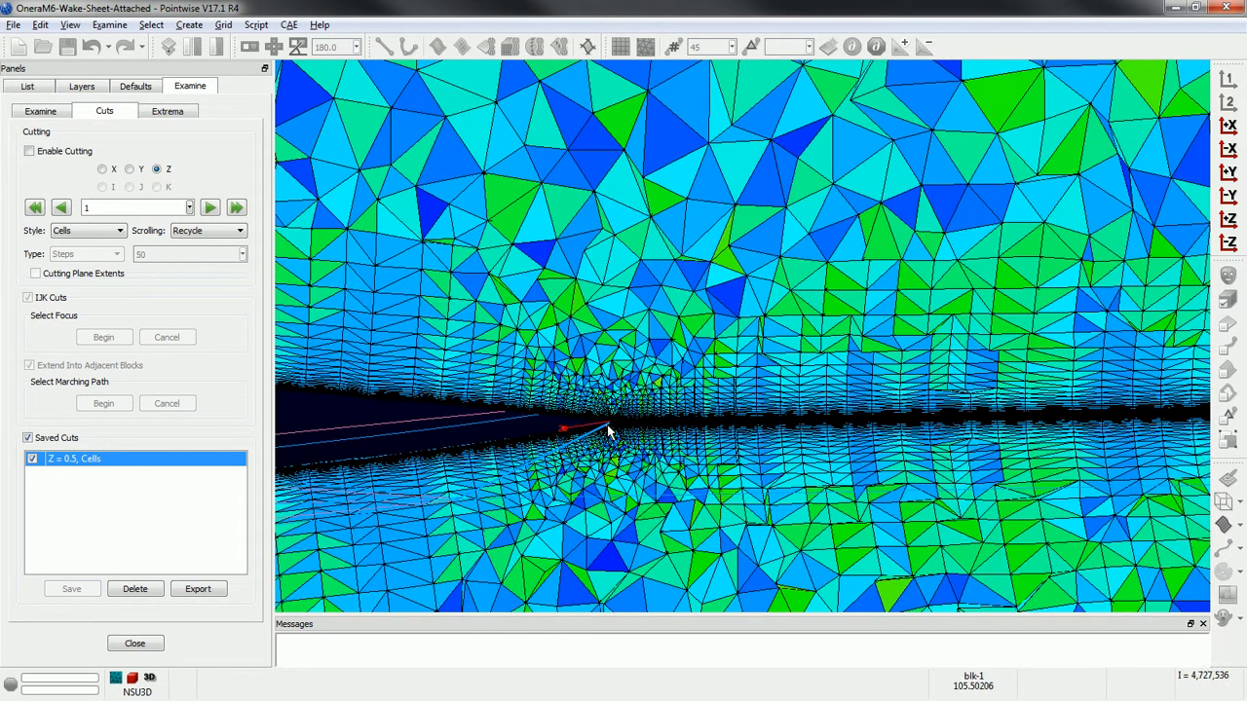
scroll(618, 442, up, 3)
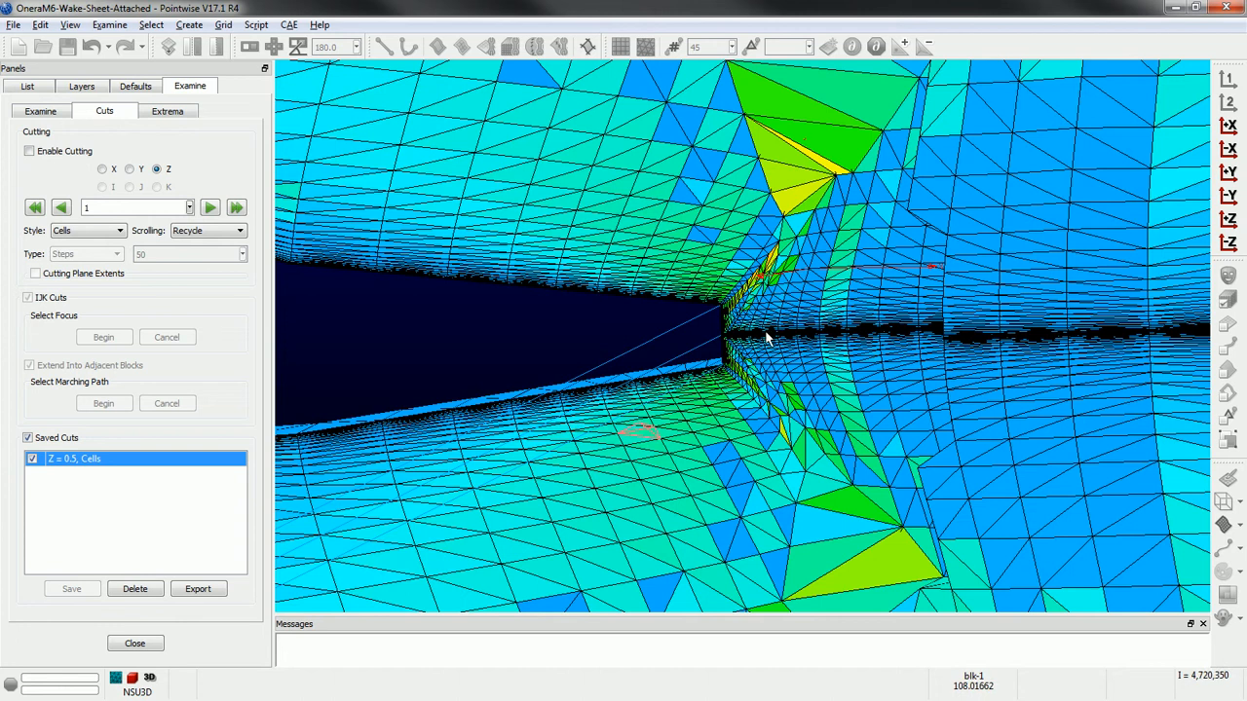
scroll(771, 396, up, 3)
ctrl+right_drag(773, 393, 597, 399)
scroll(692, 307, down, 2)
scroll(690, 310, up, 2)
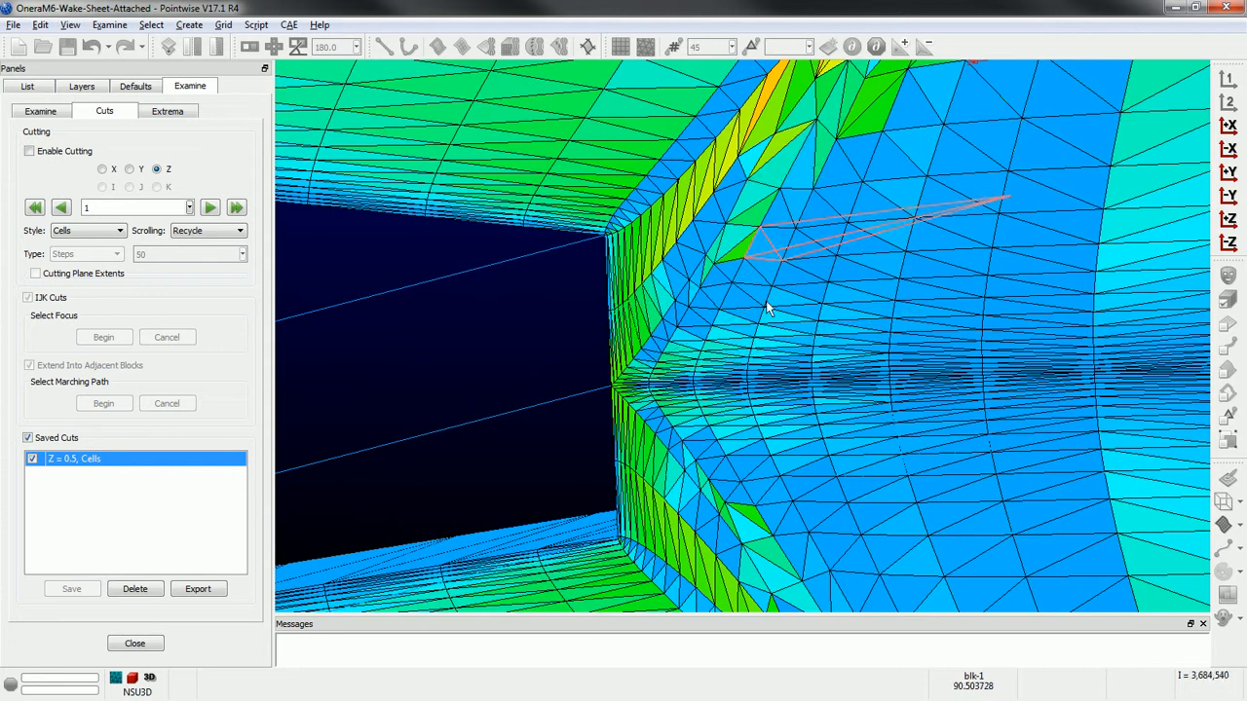
scroll(452, 330, down, 1)
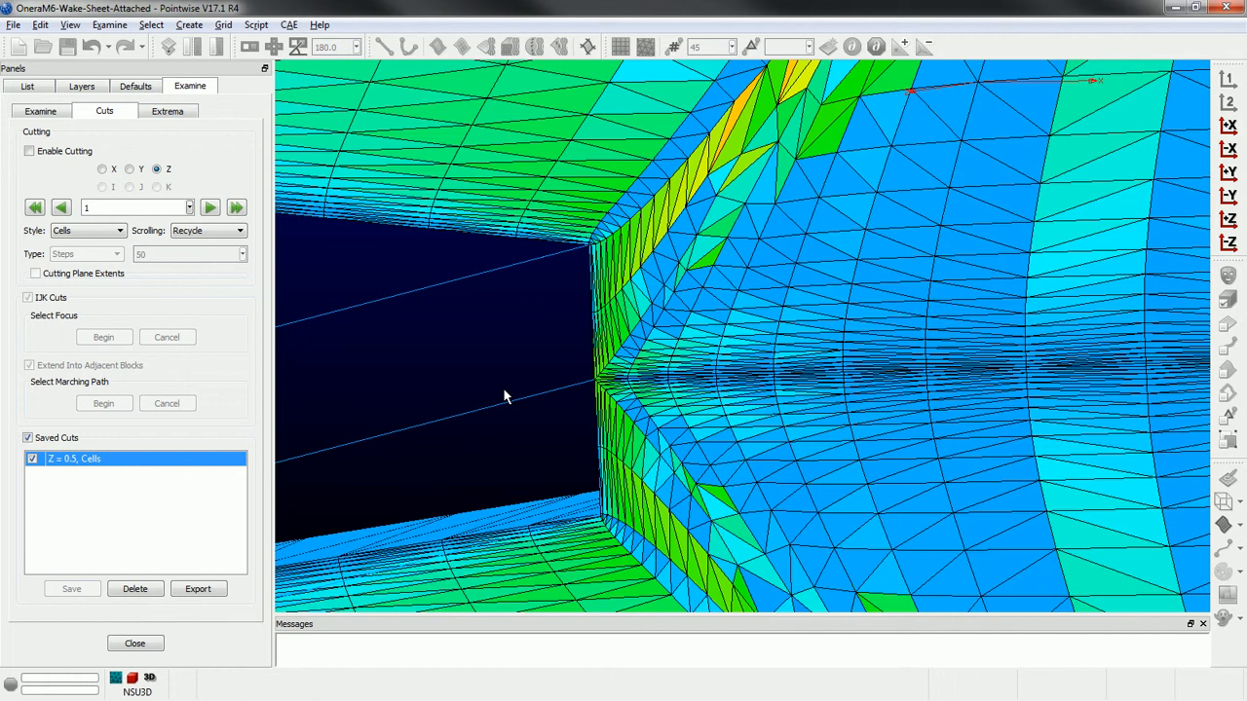
- Close the cell examination and open the recent WingStoreTutorial file, discarding the changes to OneraM6-Wake-Sheet-Attached
click(151, 644)
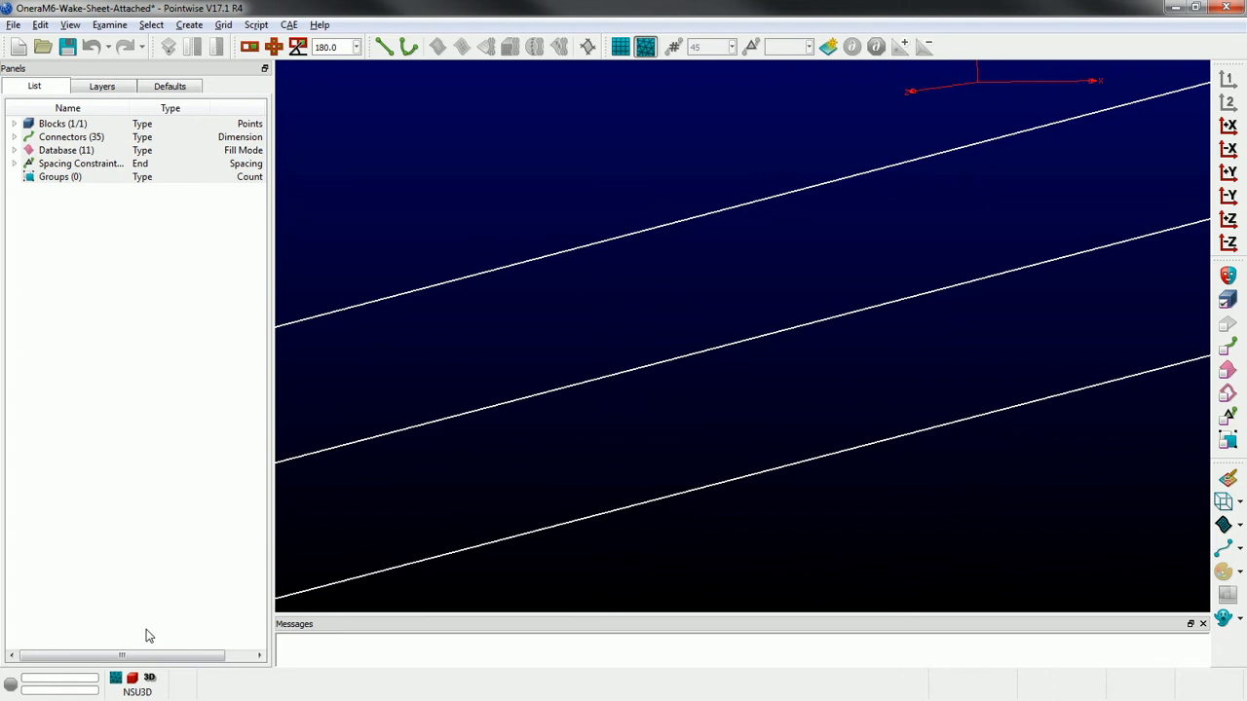
click(318, 24)
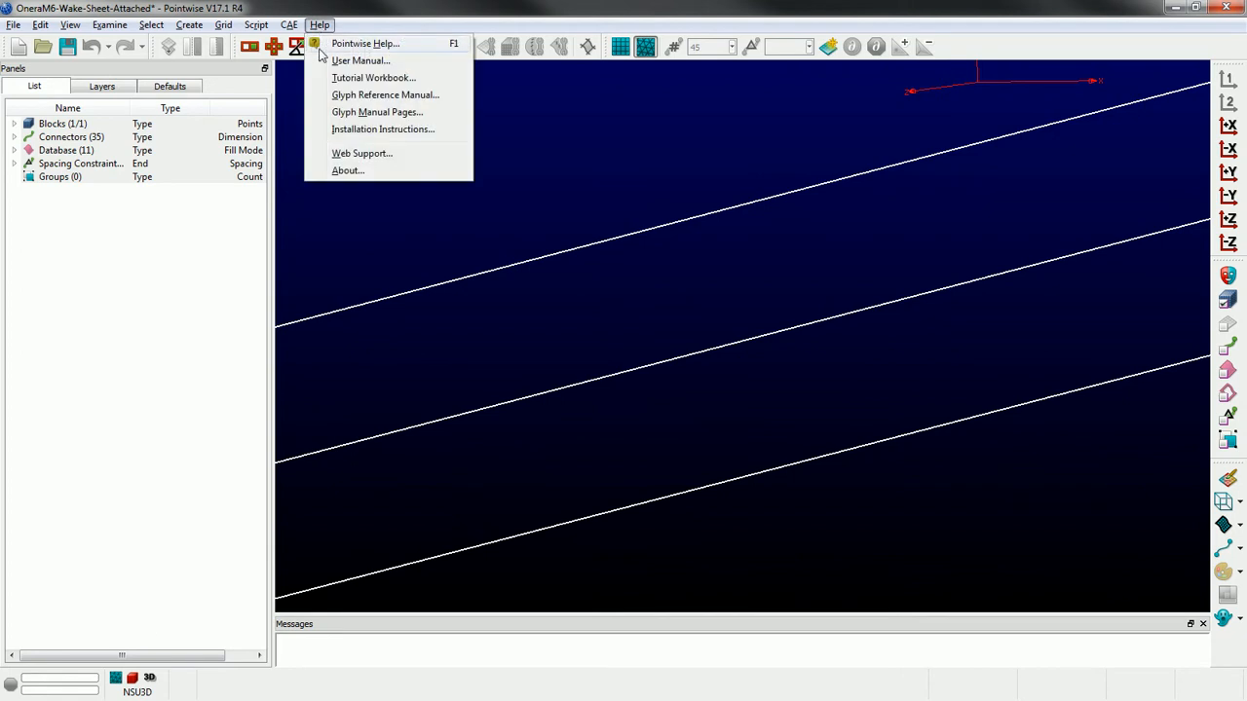
click(116, 394)
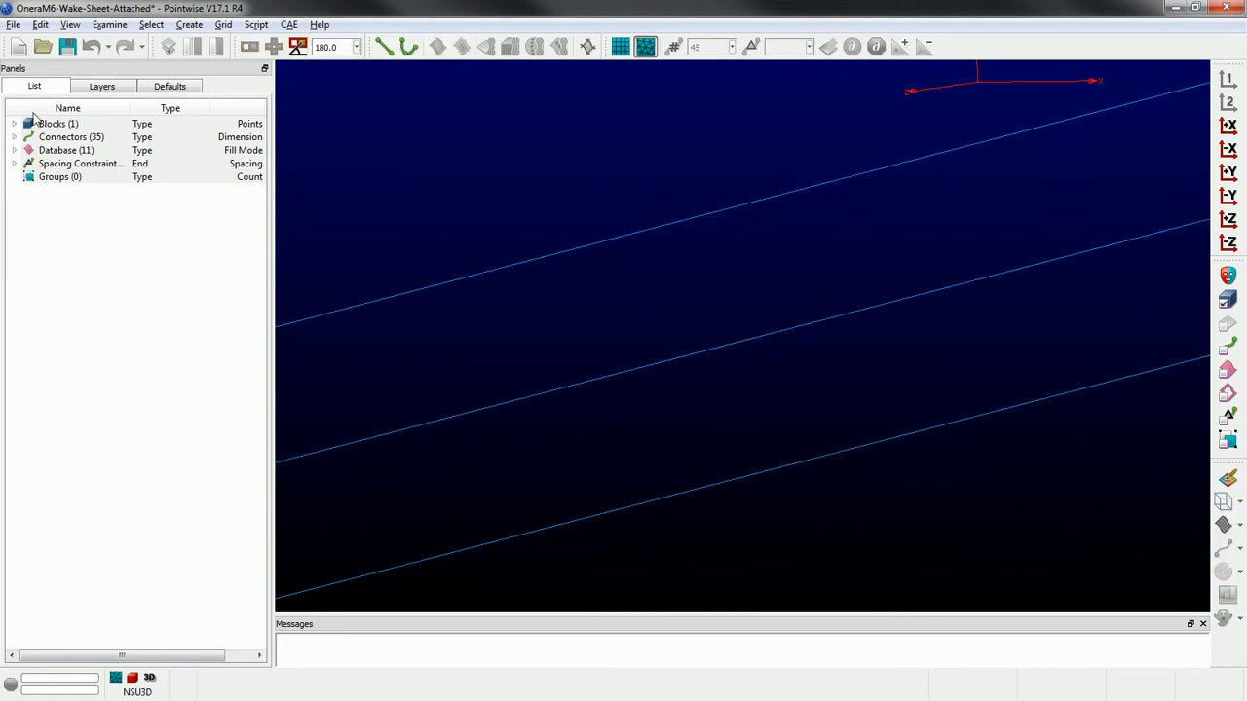
click(12, 27)
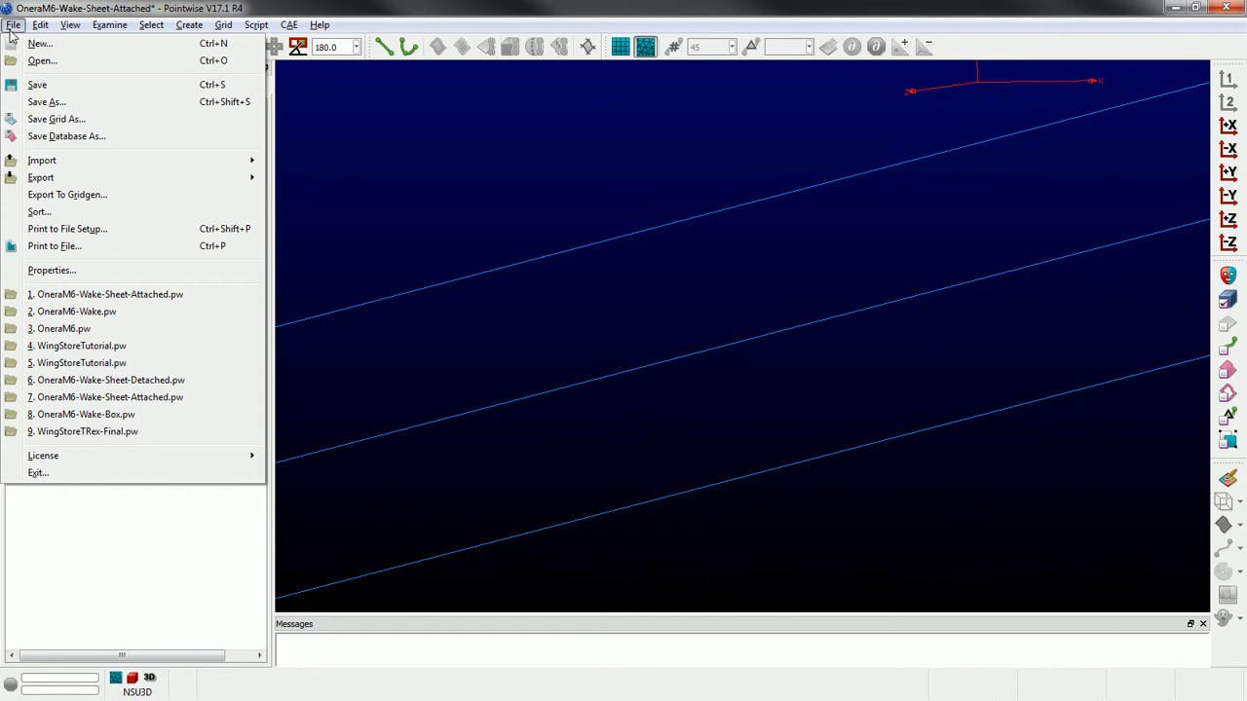
click(103, 347)
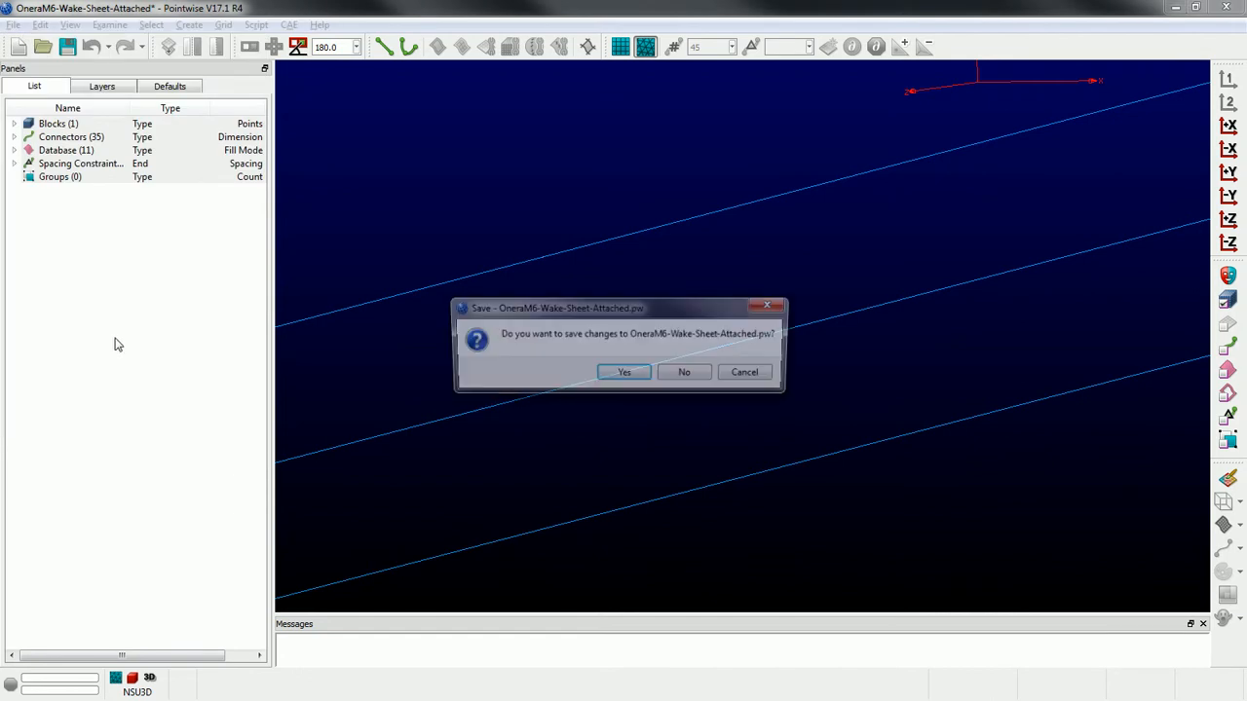
click(683, 375)
click(604, 375)
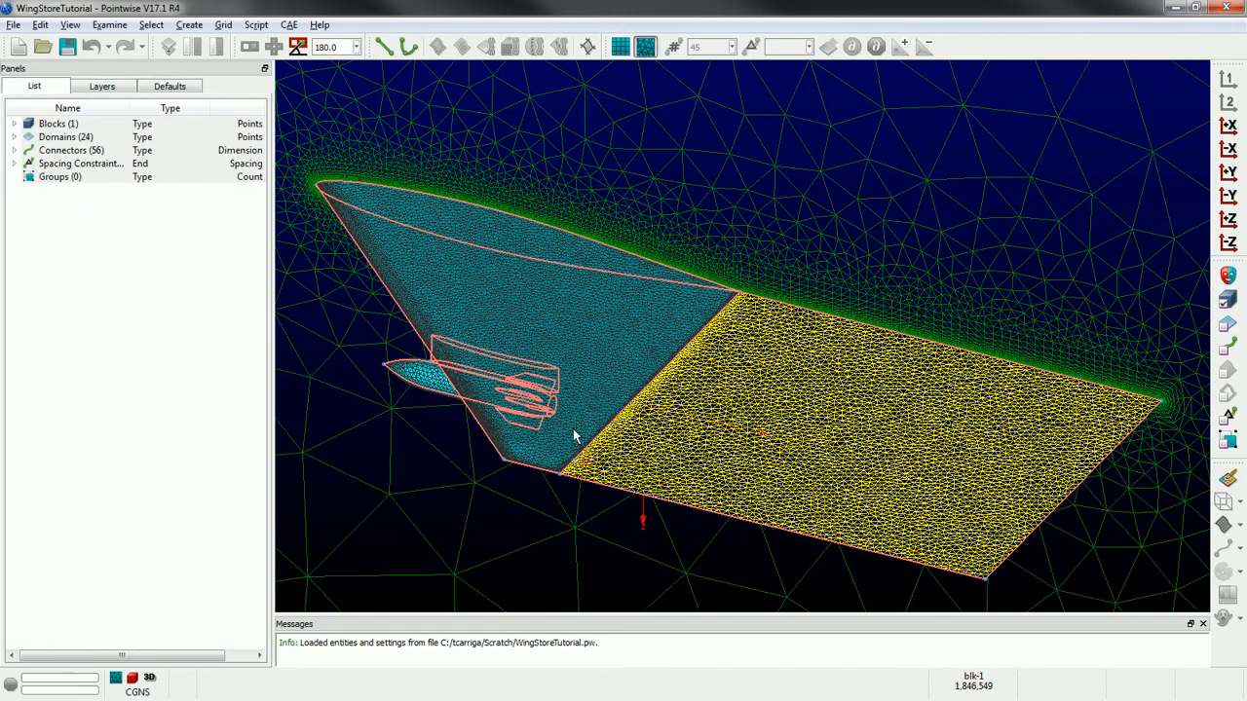
- Examine the wing-store block's maximum included angle on the saved Y = 0.5 cells cut, with the domains hidden
mouse_move(689, 379)
ctrl+right_down()
mouse_move(652, 351)
mouse_move(685, 366)
mouse_move(688, 392)
mouse_move(683, 373)
ctrl+right_up()
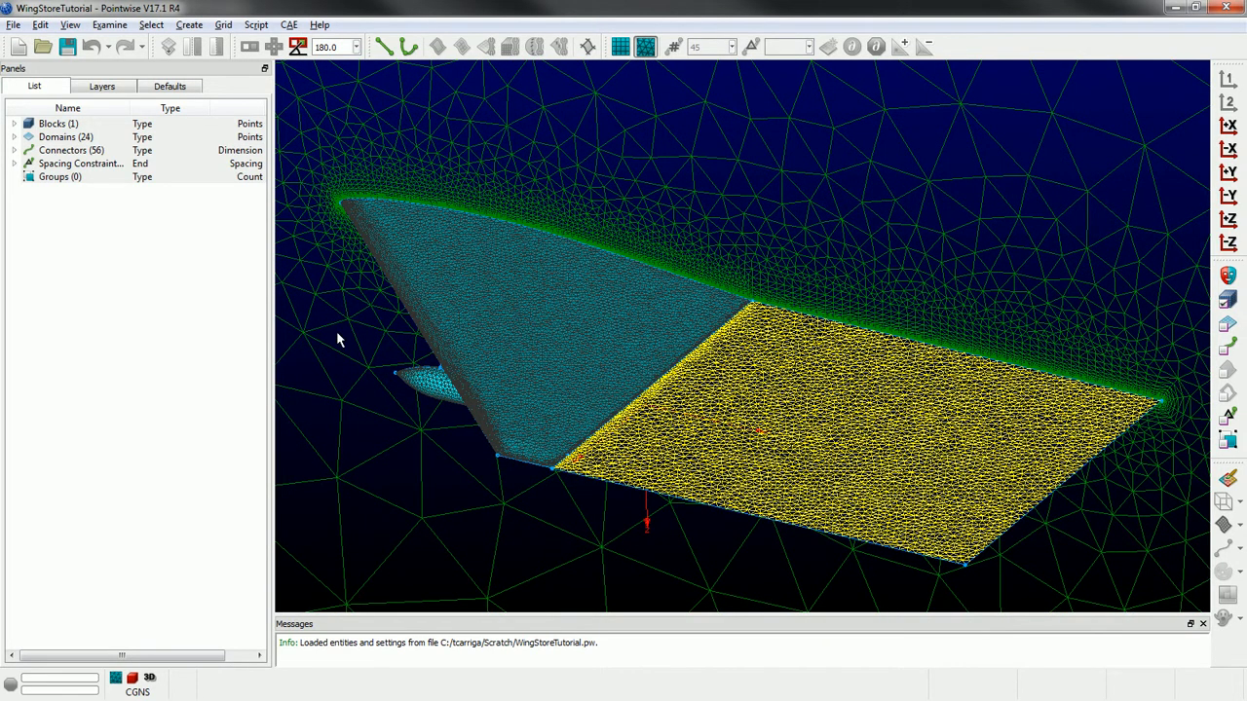
click(626, 244)
click(109, 25)
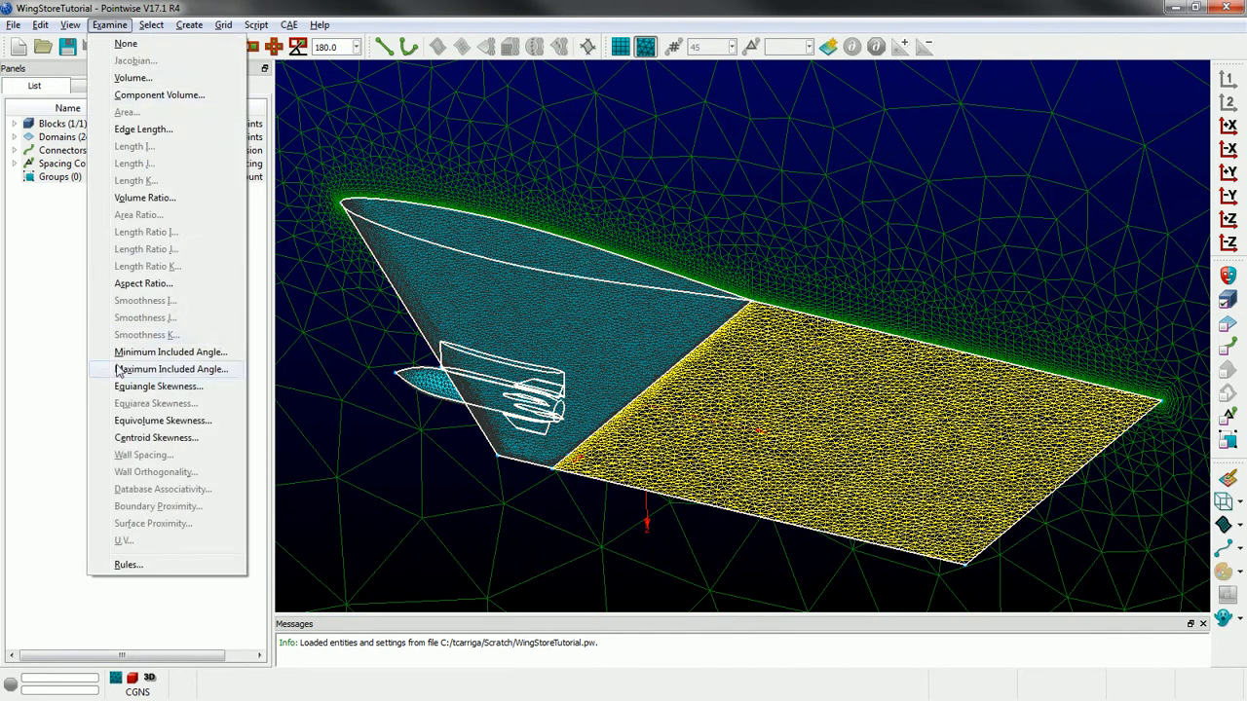
click(117, 370)
click(104, 112)
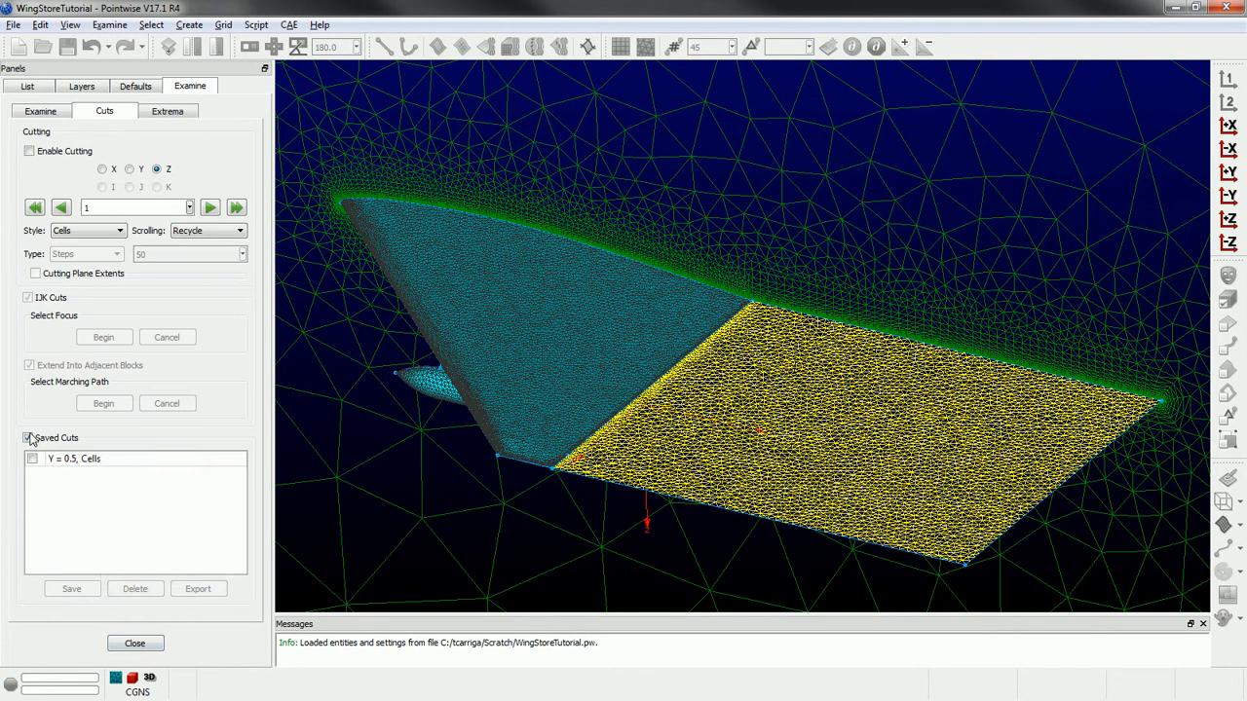
click(32, 458)
click(69, 25)
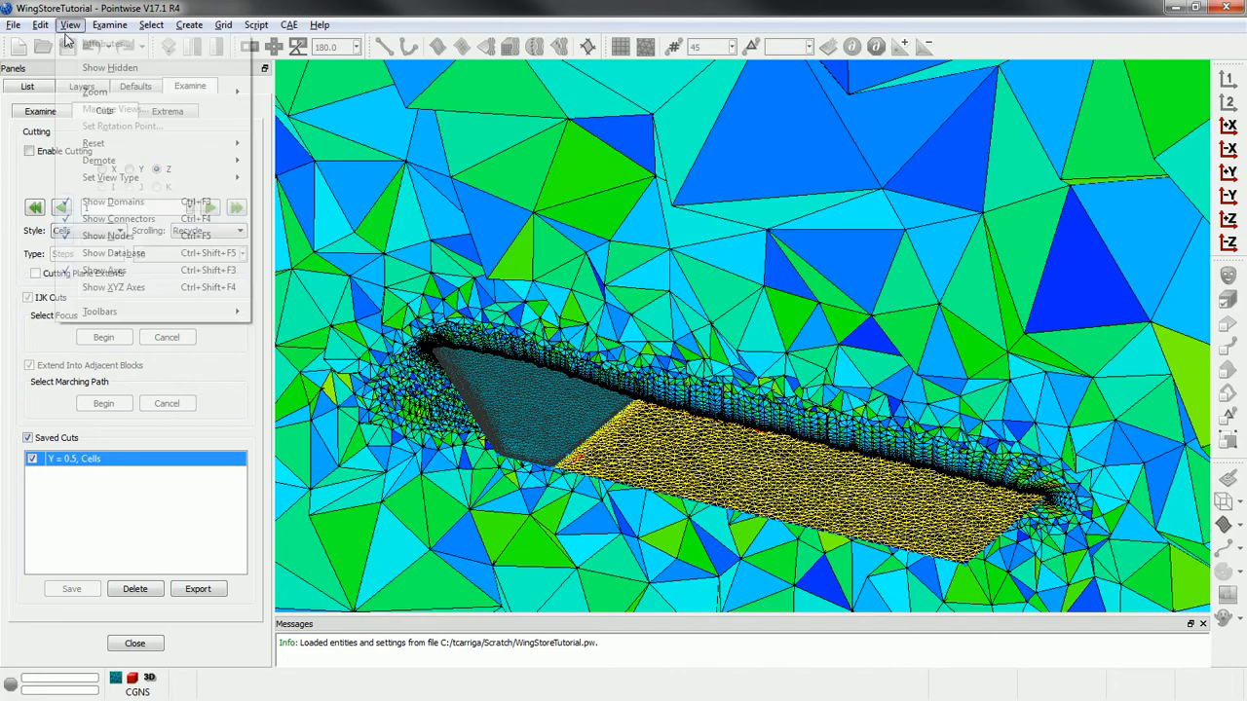
click(156, 202)
- Examine the Y = 0.5 cut's cells around the wing's sharp trailing edge and along the wake sheet
scroll(644, 406, up, 5)
ctrl+right_drag(586, 301, 576, 416)
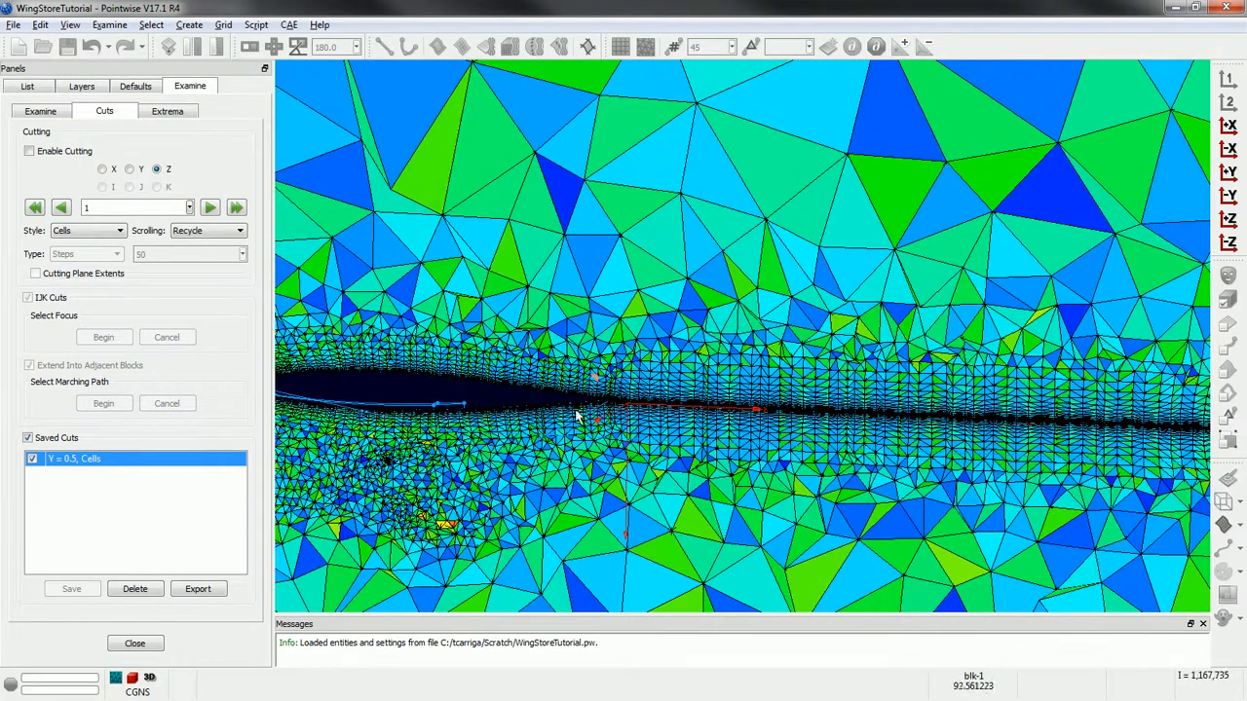
scroll(601, 419, up, 1)
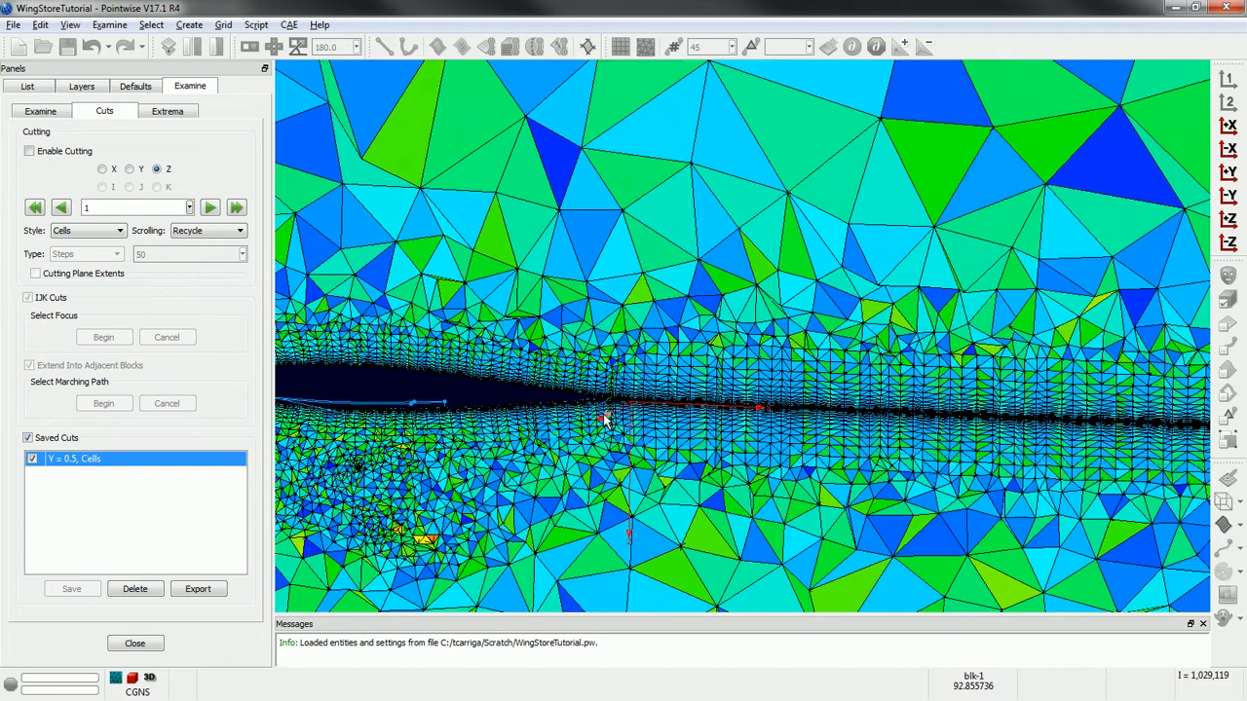
scroll(604, 419, up, 4)
ctrl+right_drag(617, 364, 628, 364)
scroll(768, 427, down, 2)
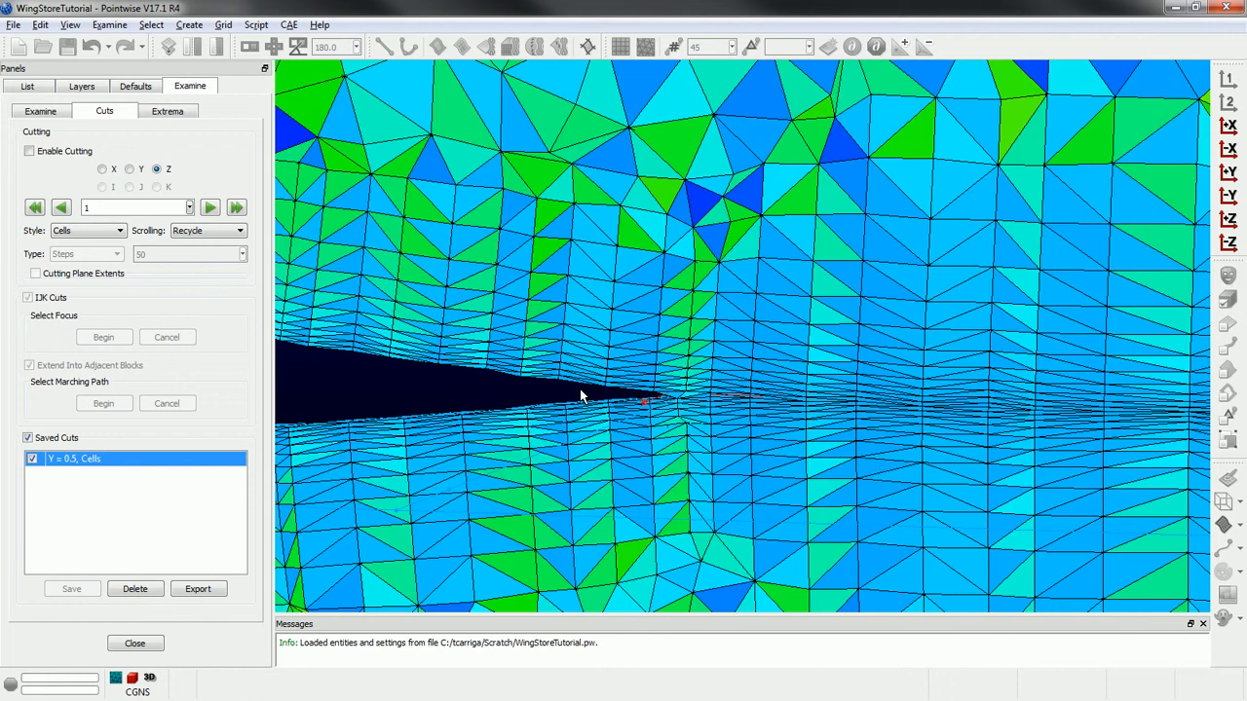
- Close the cell examination and open the recent OneraM6 file, discarding the changes to WingStoreTutorial
click(151, 646)
scroll(708, 492, down, 5)
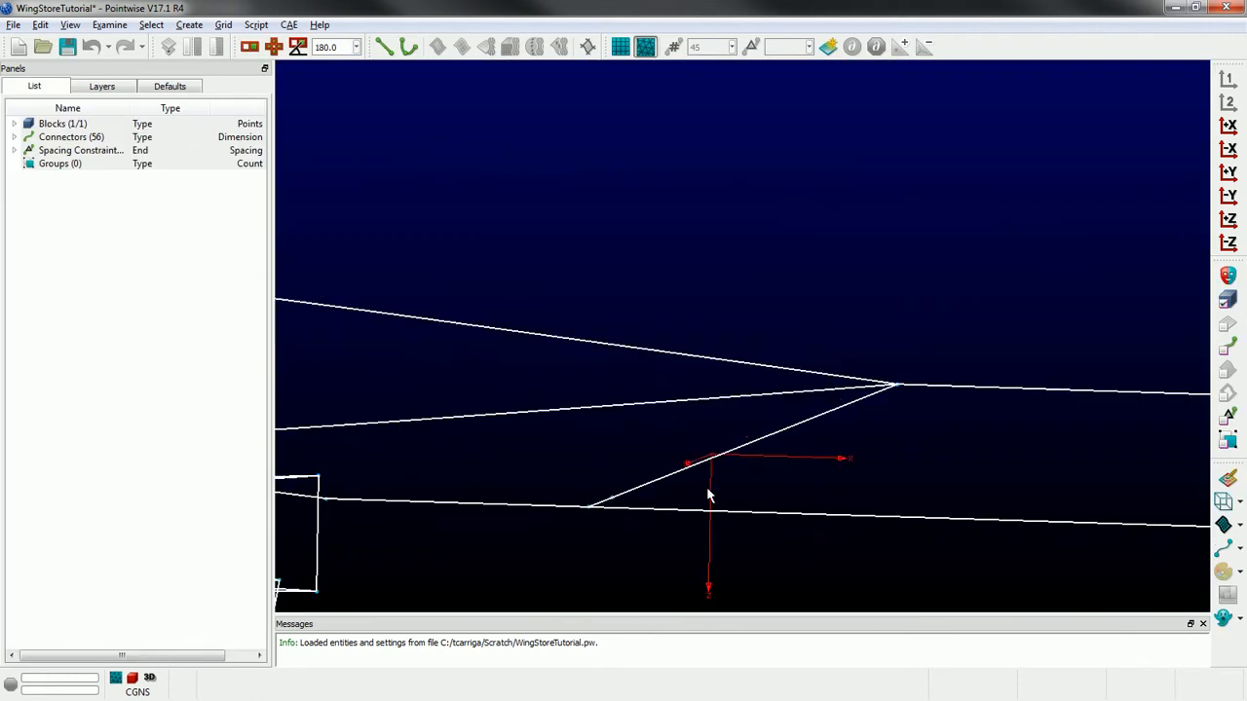
click(13, 24)
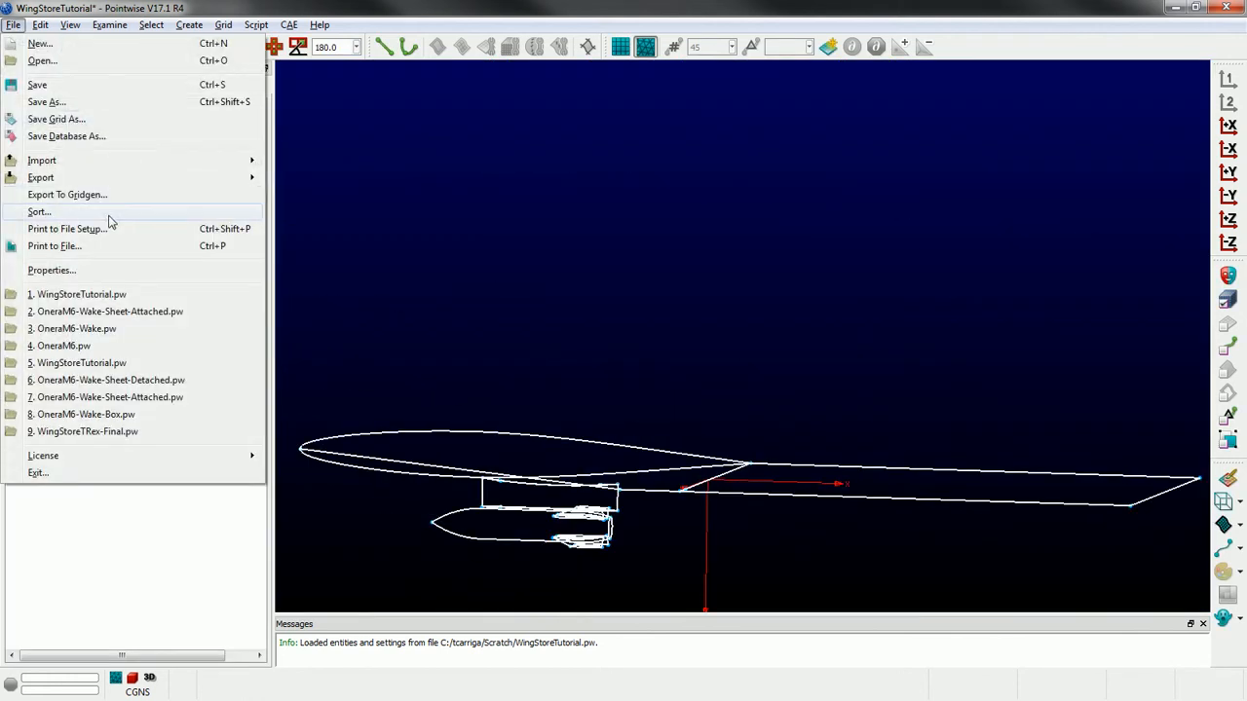
click(95, 330)
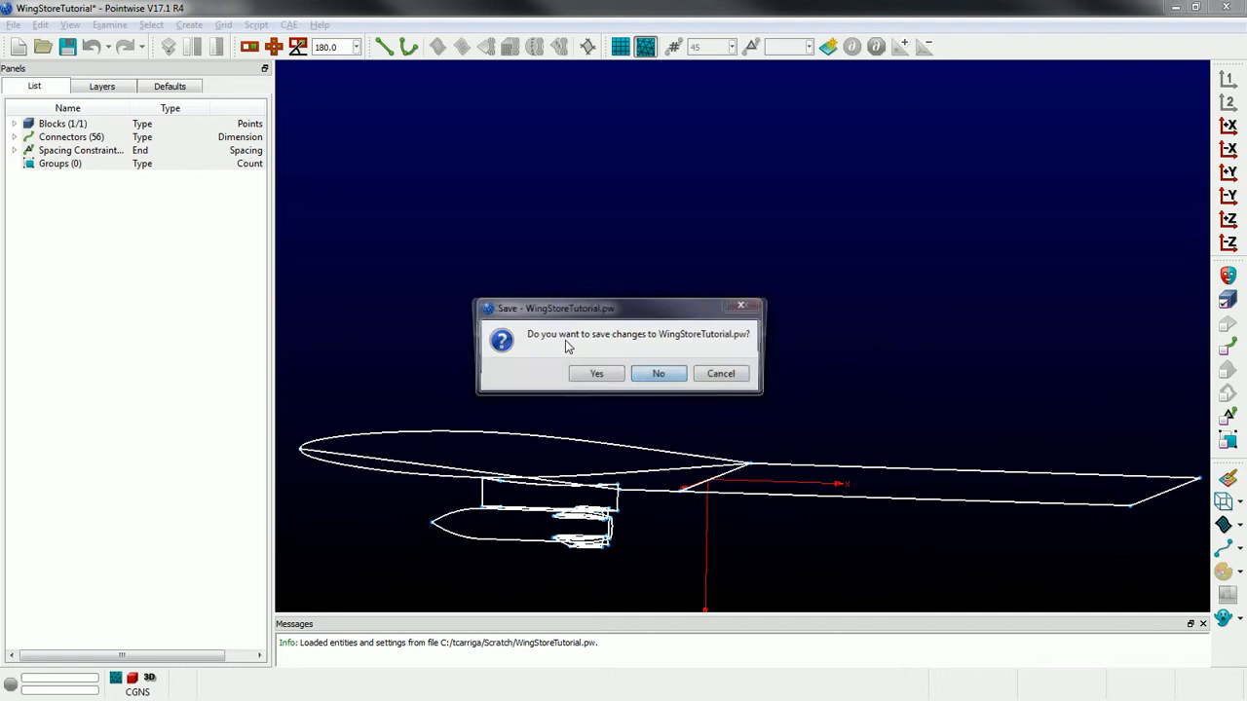
click(662, 374)
click(602, 374)
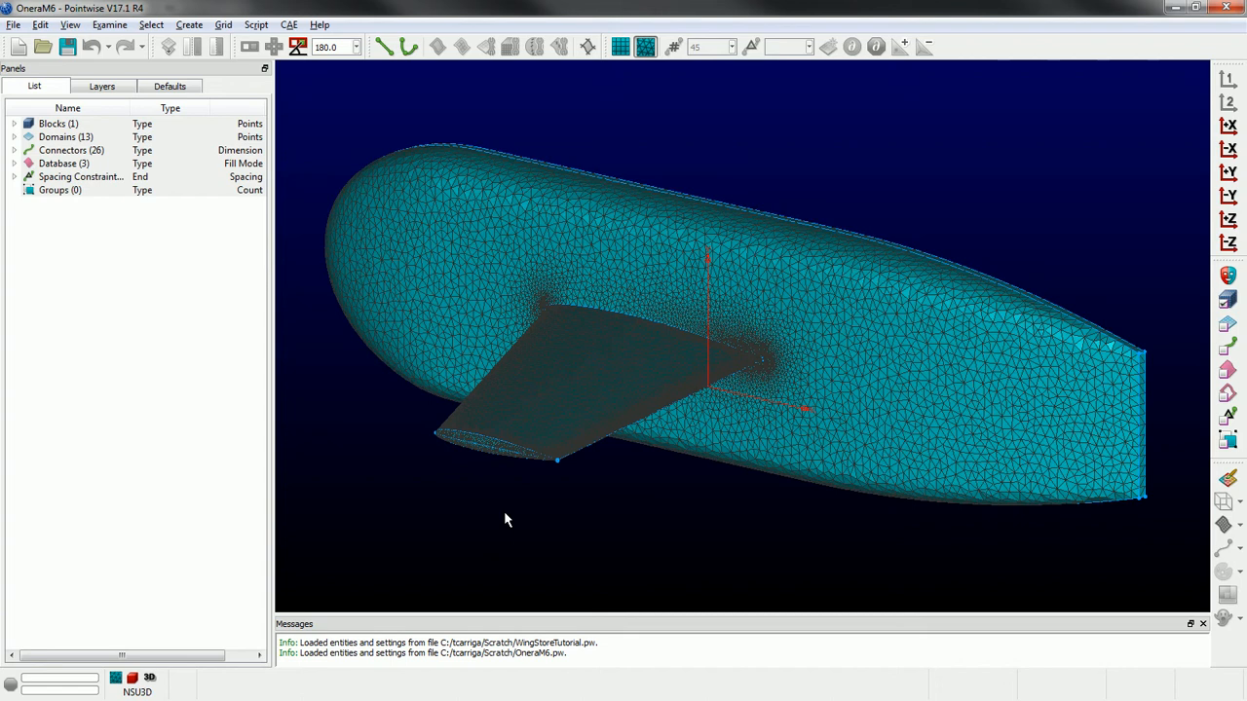
- Examine the OneraM6 block's maximum included angle on the saved Z = 0.5 cells cut
click(915, 322)
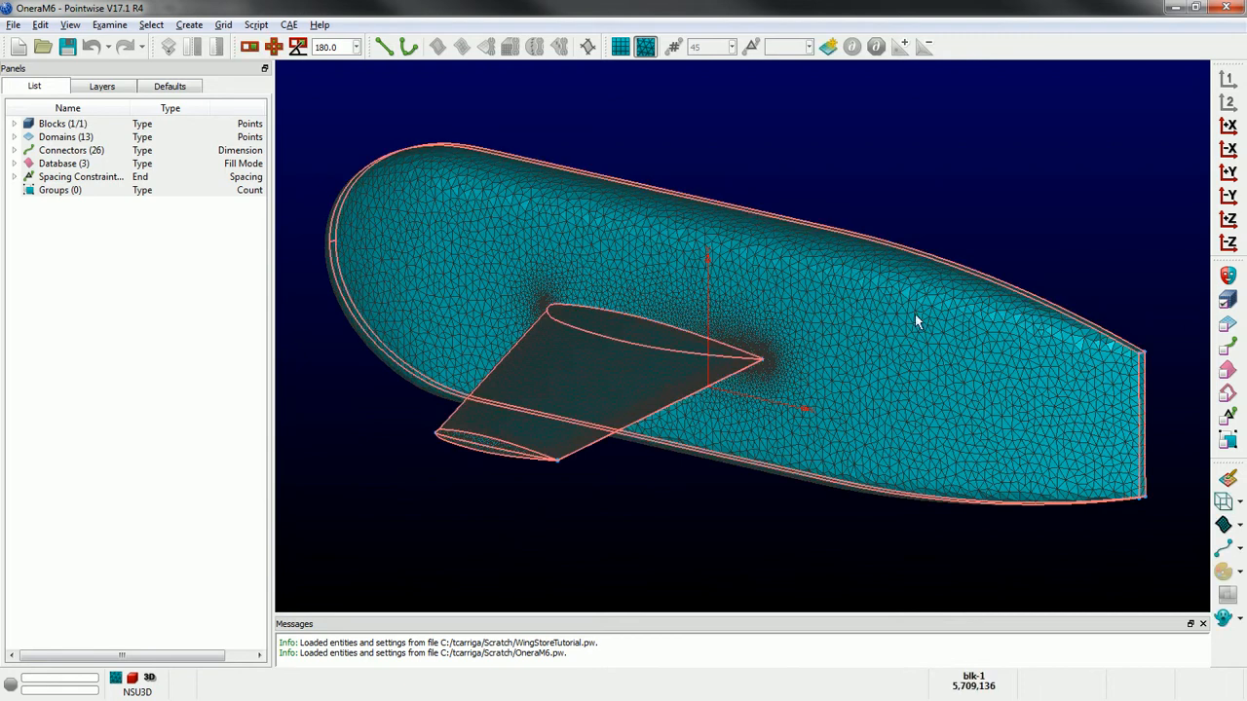
click(394, 153)
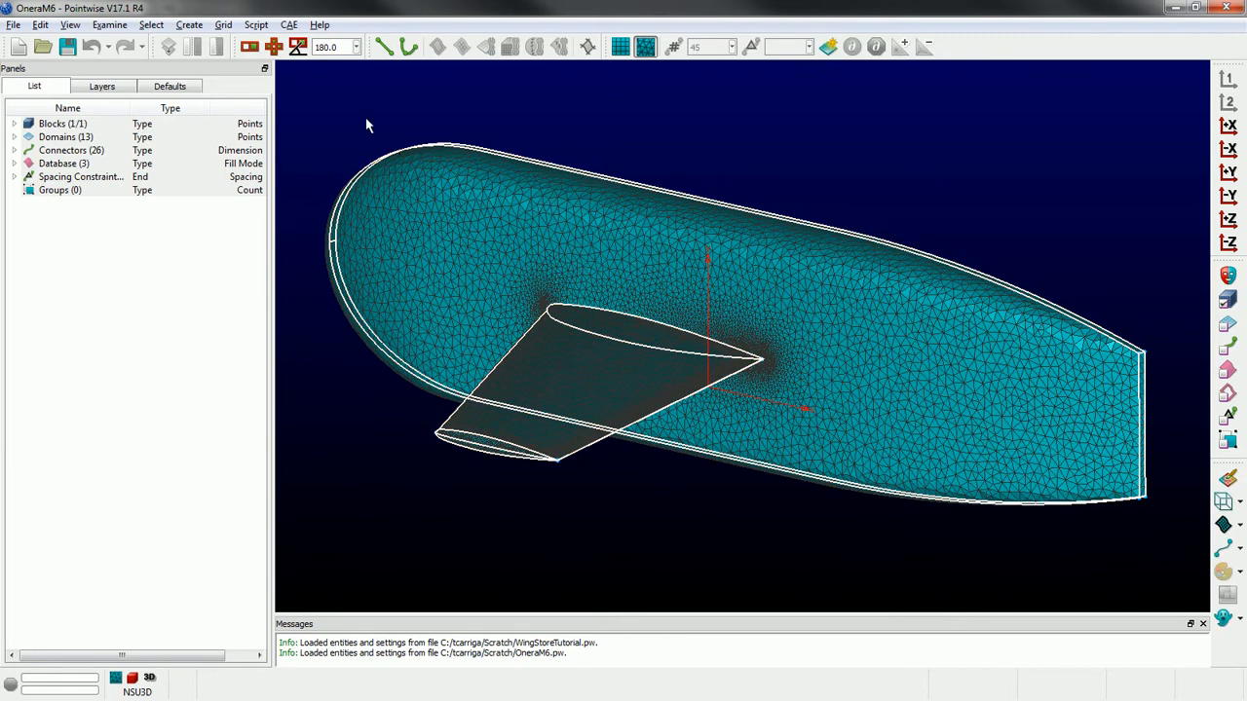
click(109, 24)
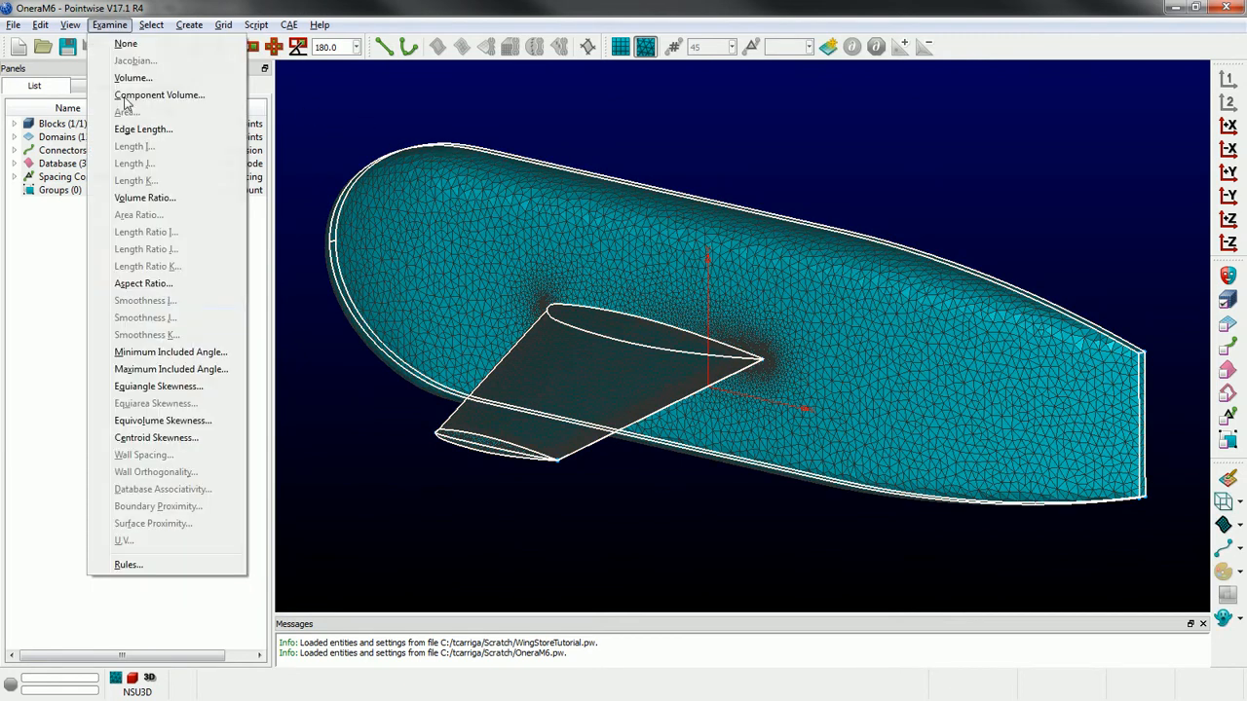
click(169, 373)
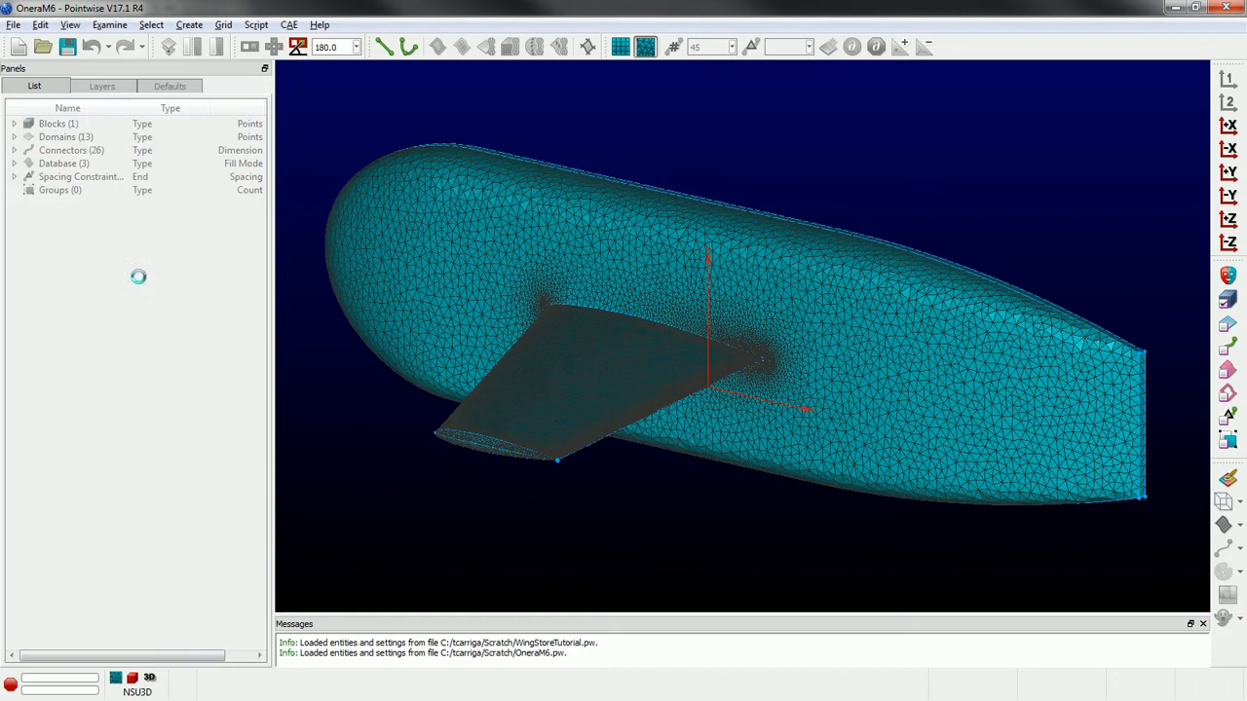
click(105, 111)
click(33, 460)
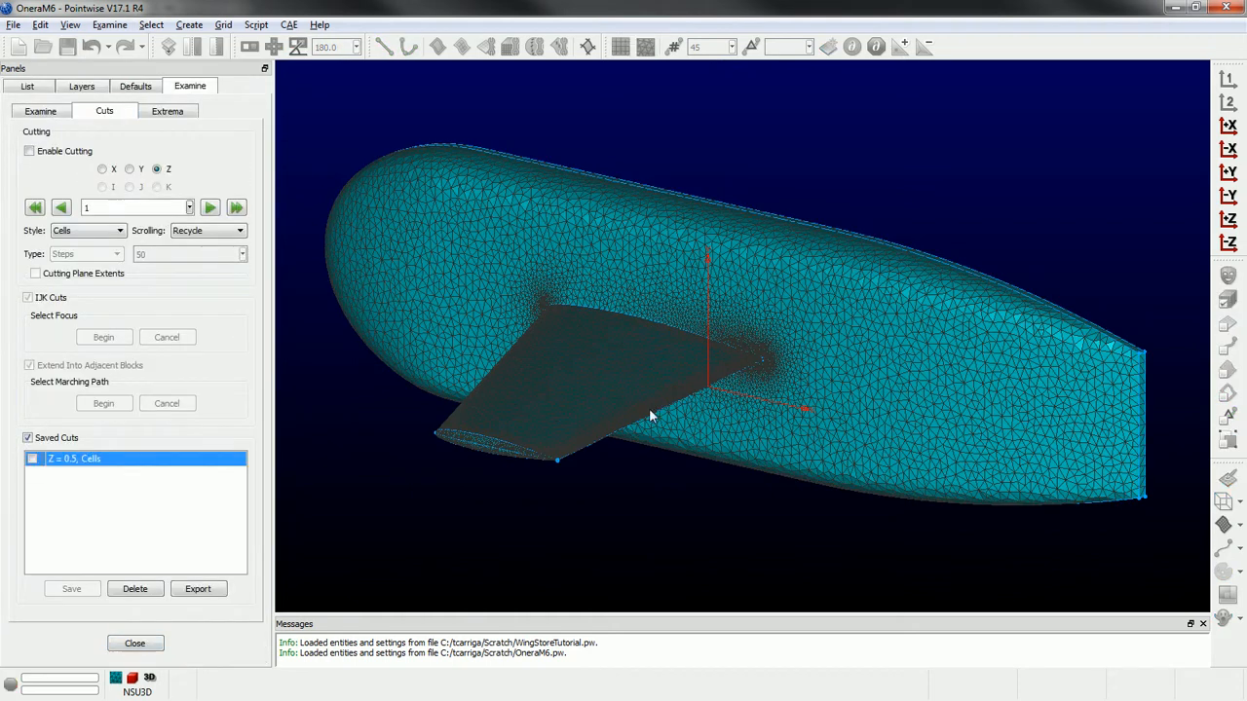
- Measure how far the structured-looking cell layers extend behind the blunt trailing edge in the Z = 0.5 cut
scroll(721, 401, up, 5)
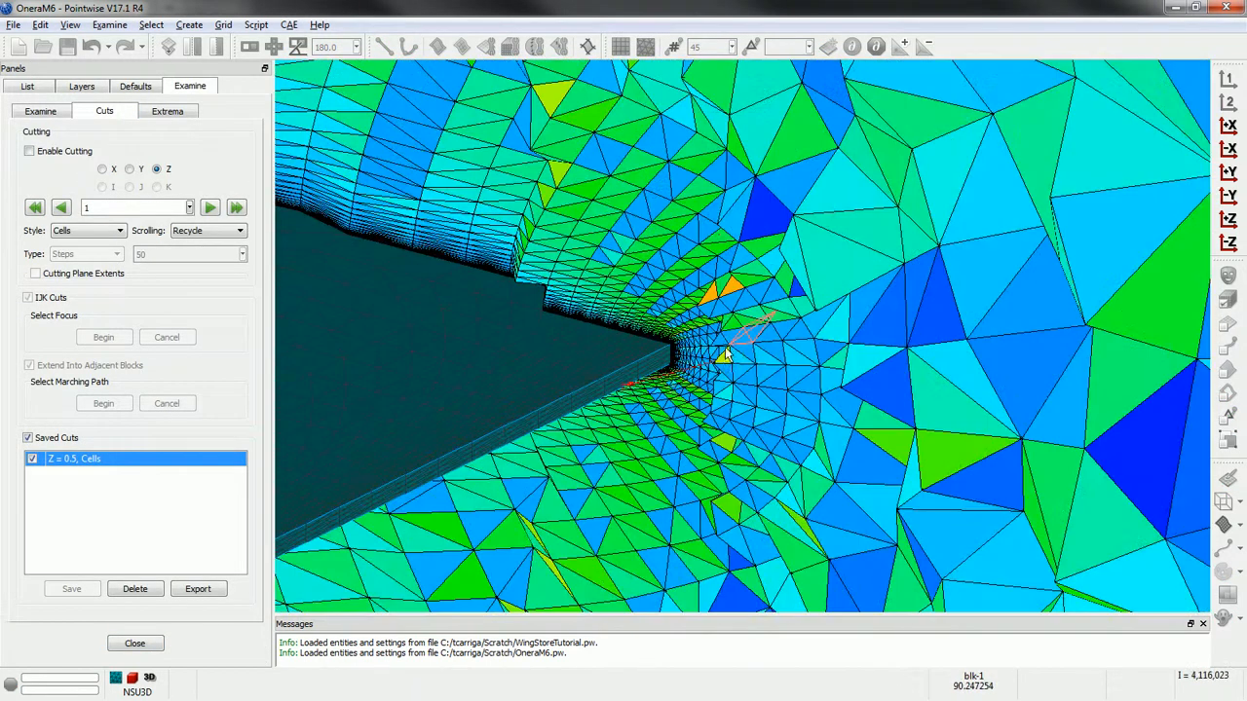
right_drag(726, 355, 774, 349)
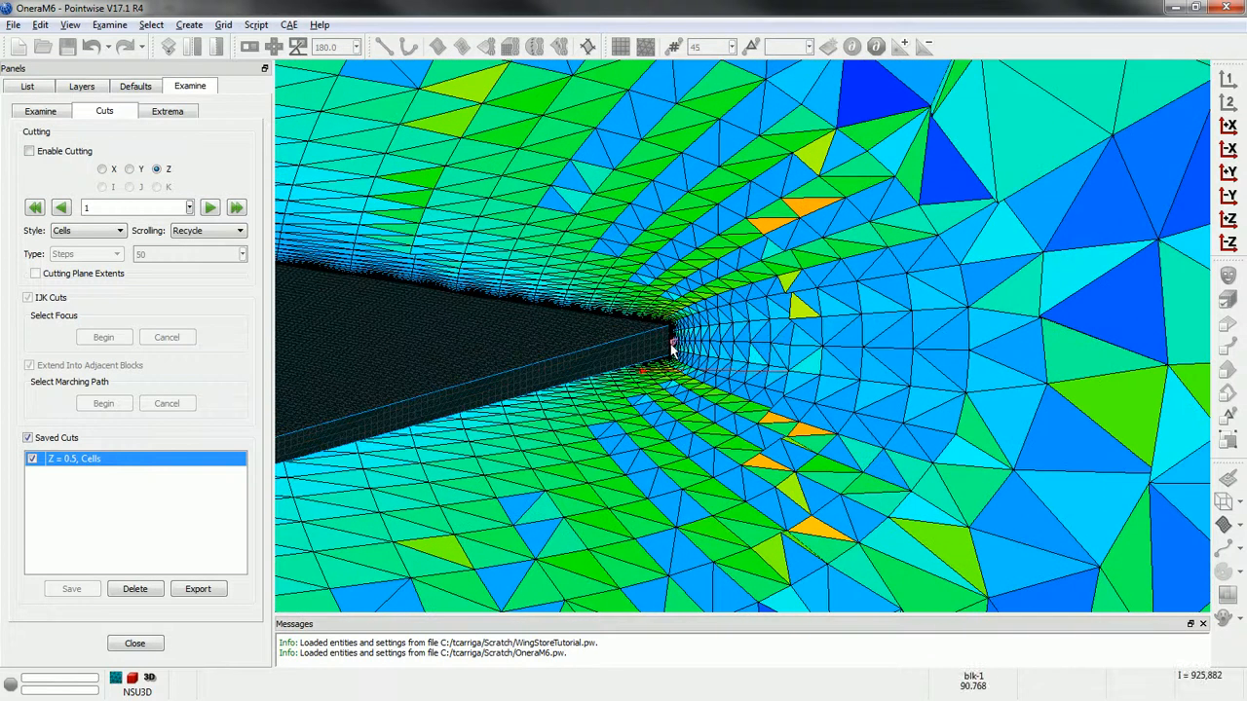
click(916, 355)
click(968, 350)
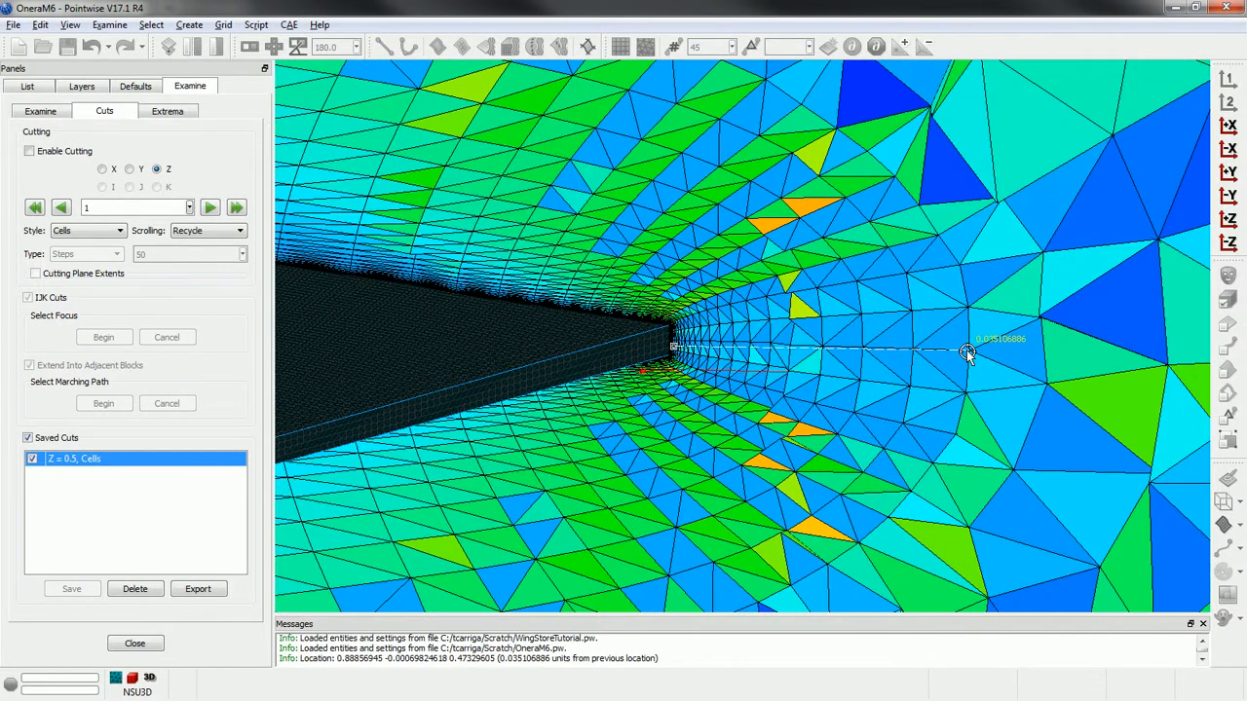
click(966, 350)
ctrl+right_drag(729, 363, 702, 365)
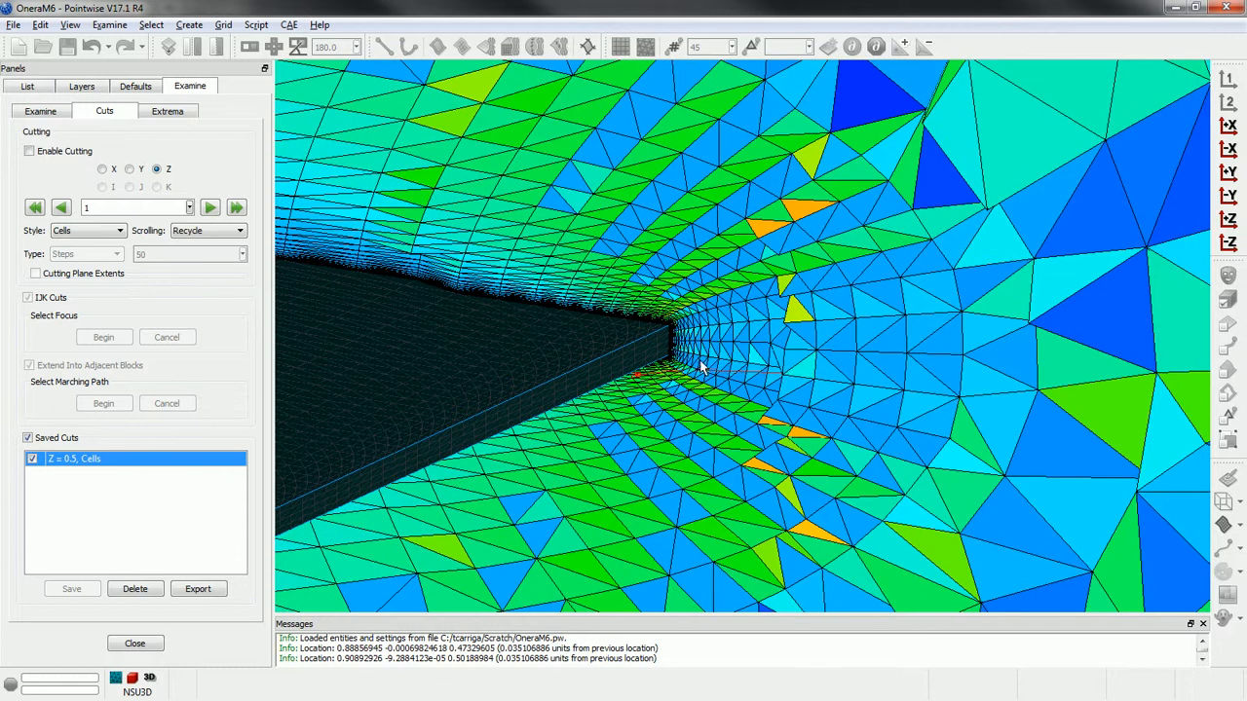
click(672, 337)
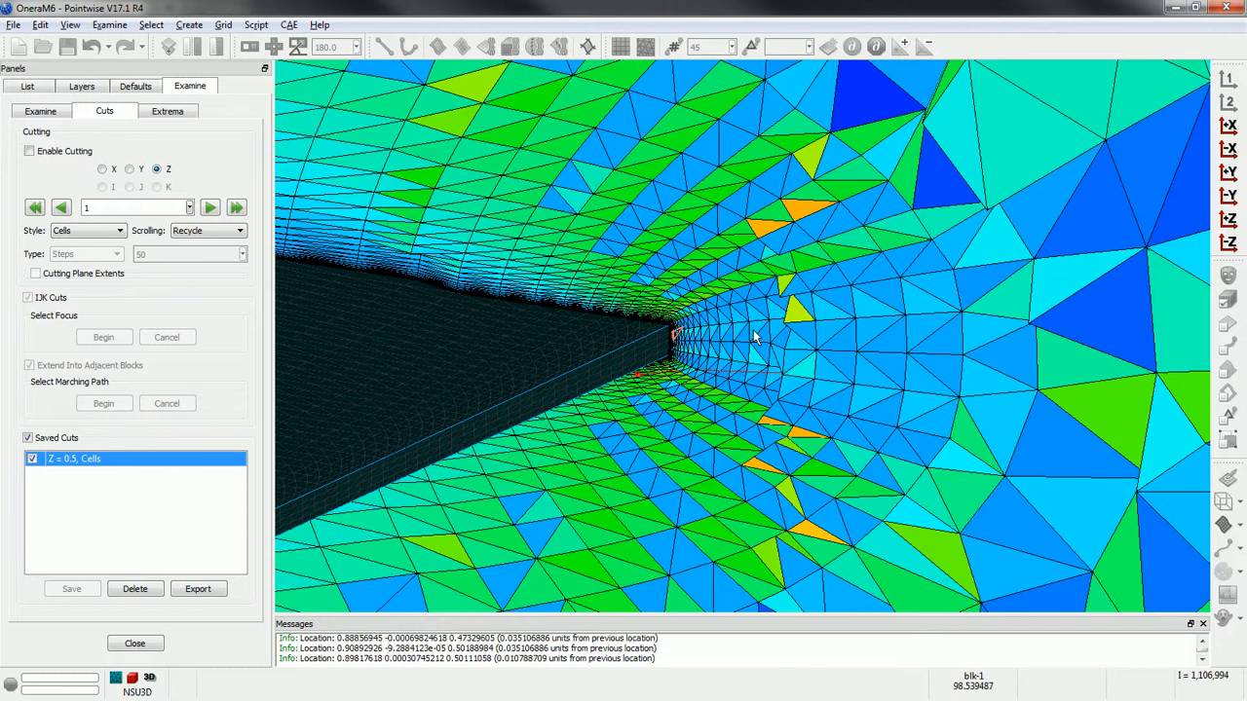
click(957, 312)
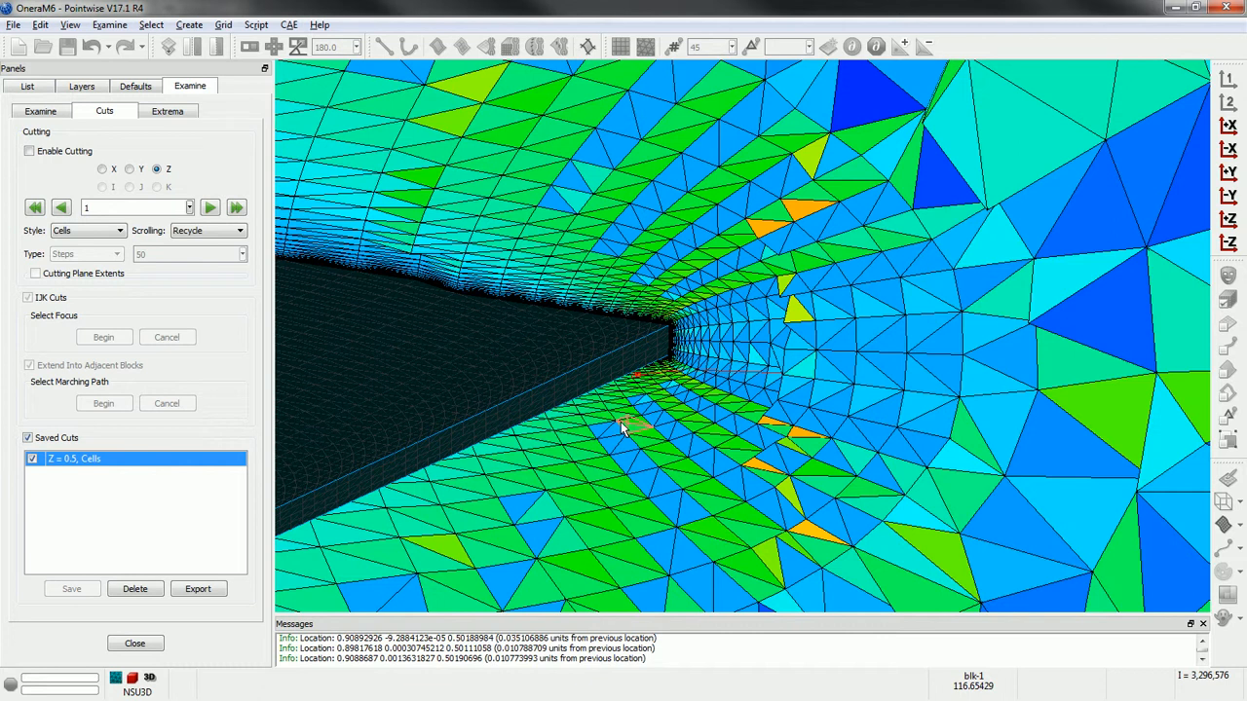
- Examine the transition from the trailing-edge layers to the coarse cells downstream in the Z = 0.5 cut, and close the examination
scroll(496, 397, down, 2)
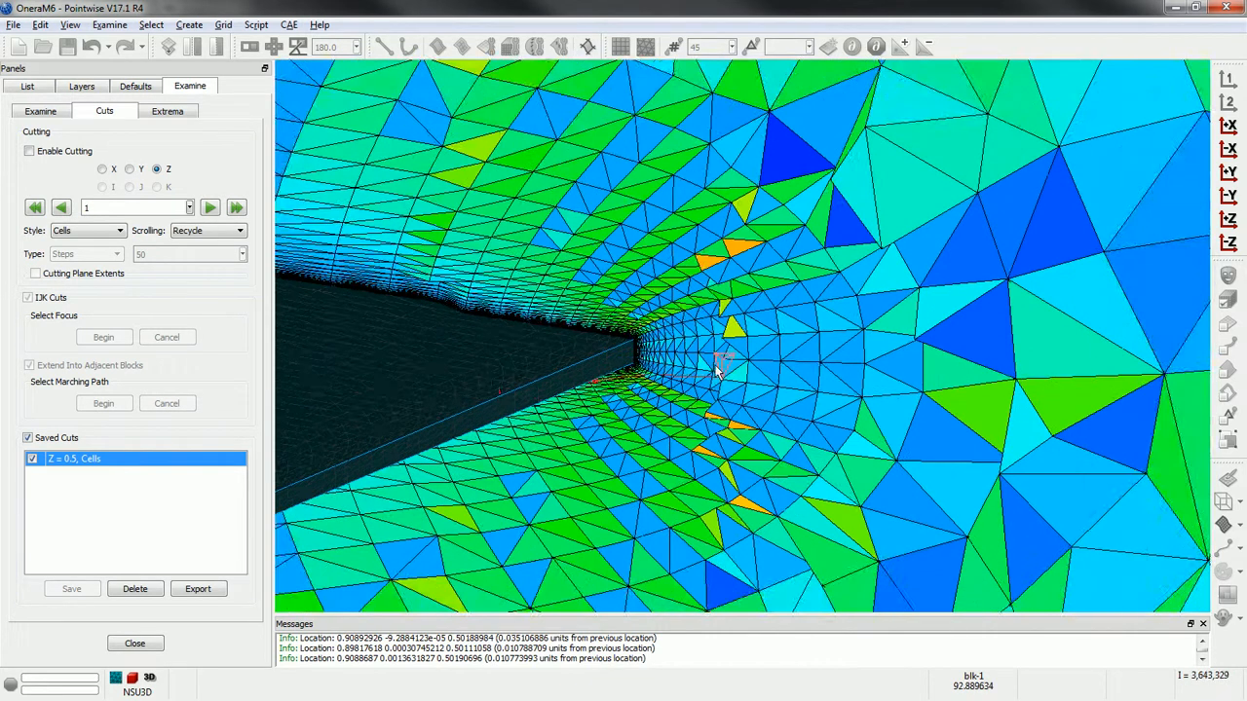
scroll(713, 373, up, 2)
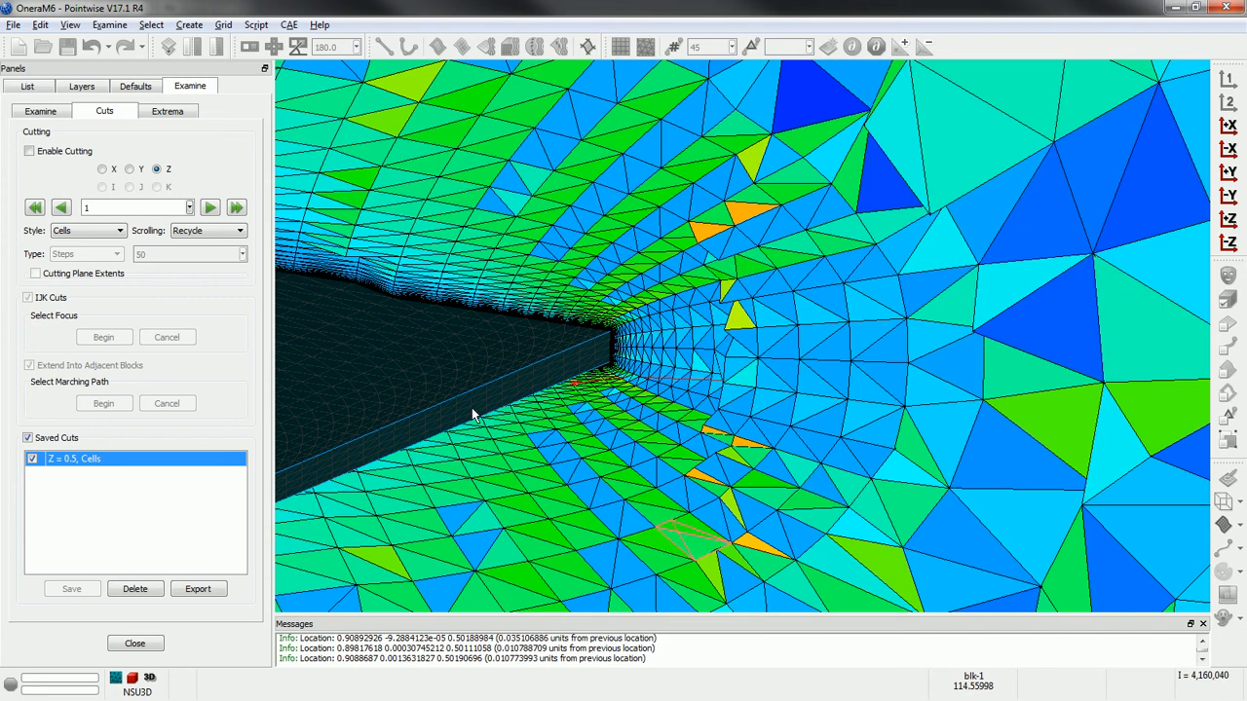
scroll(466, 409, down, 7)
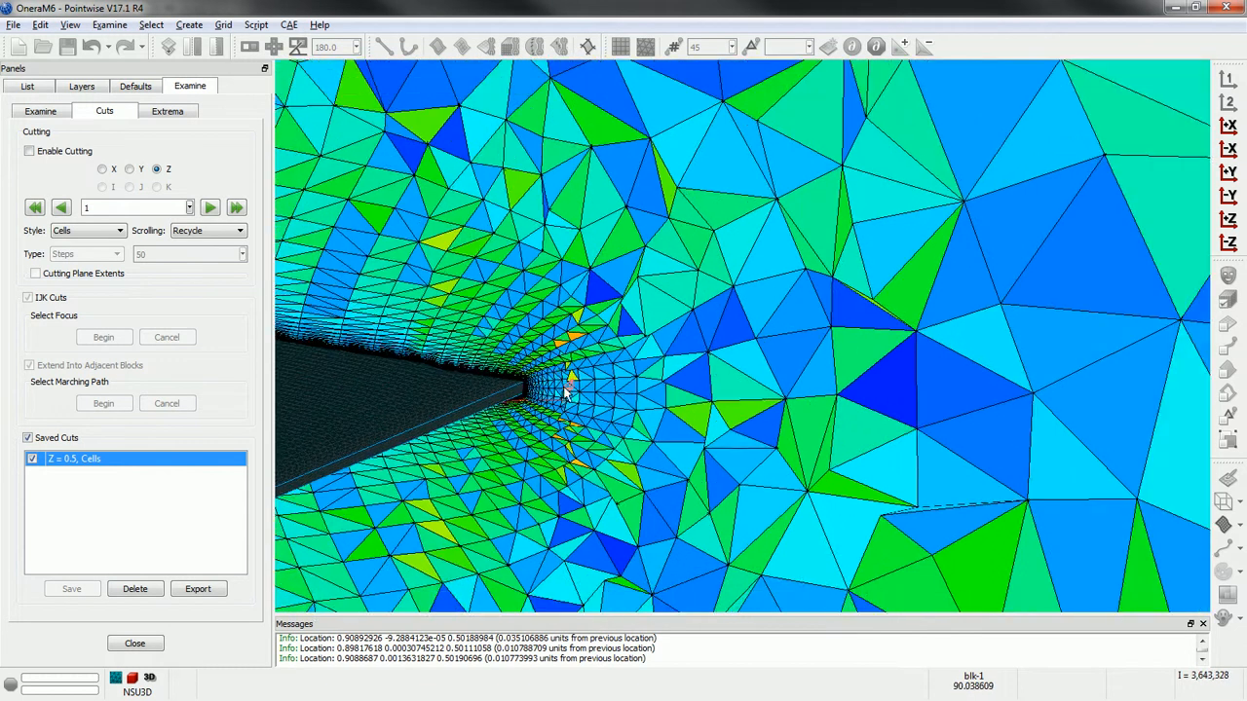
scroll(564, 387, down, 2)
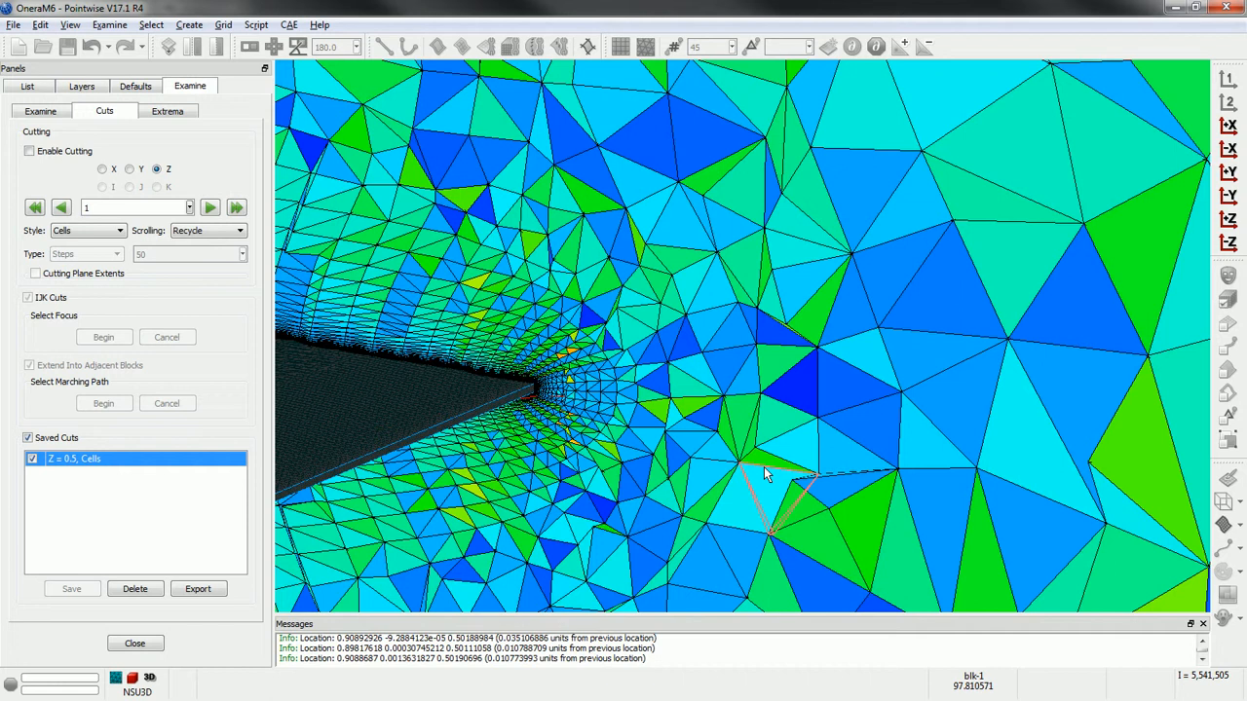
scroll(613, 405, up, 1)
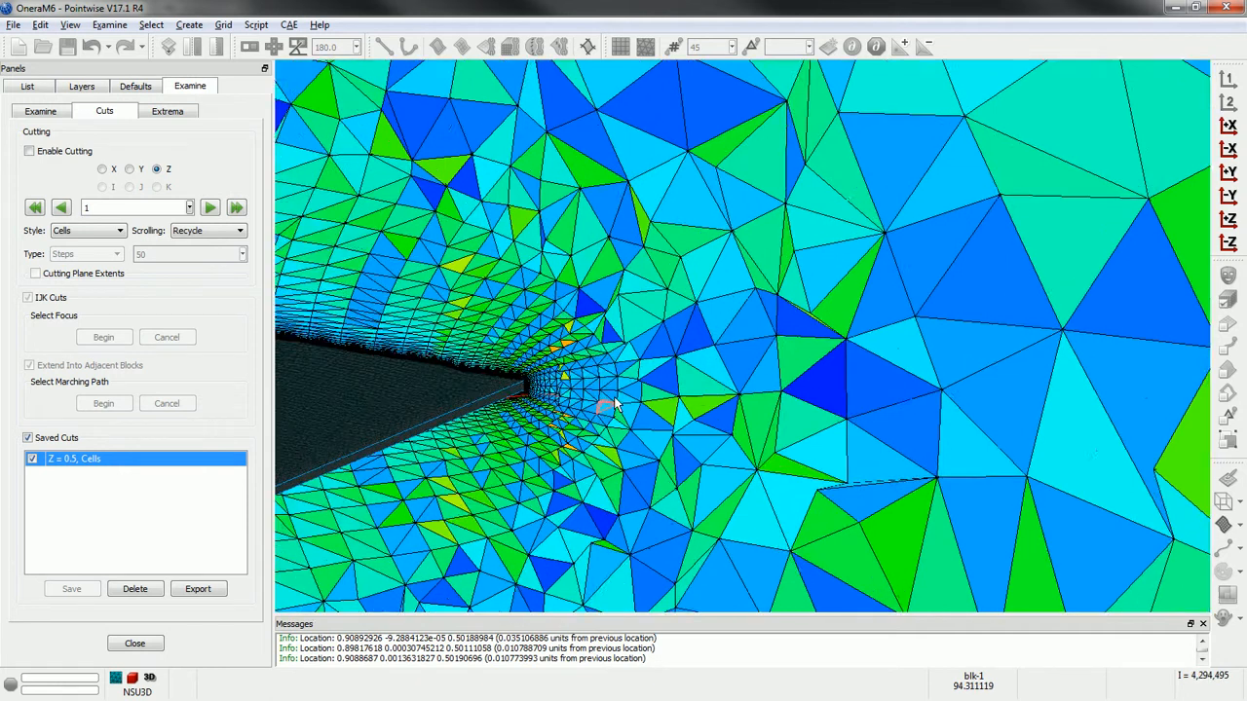
scroll(614, 397, up, 1)
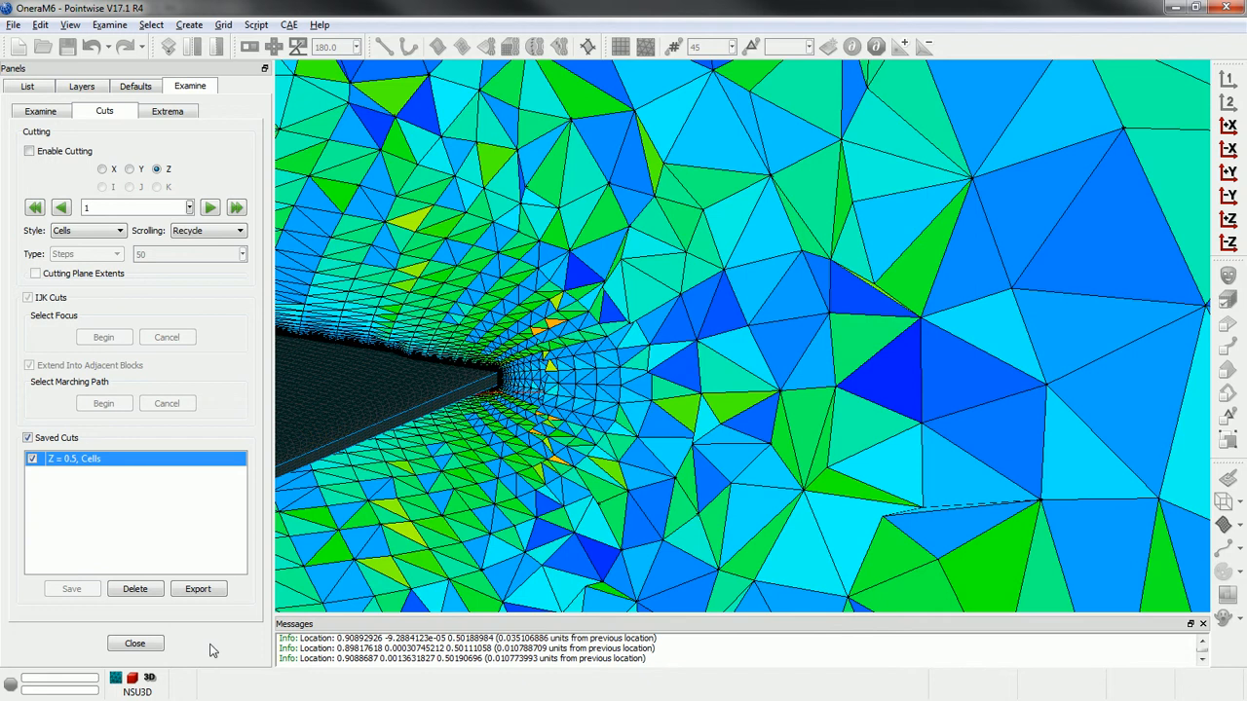
click(134, 643)
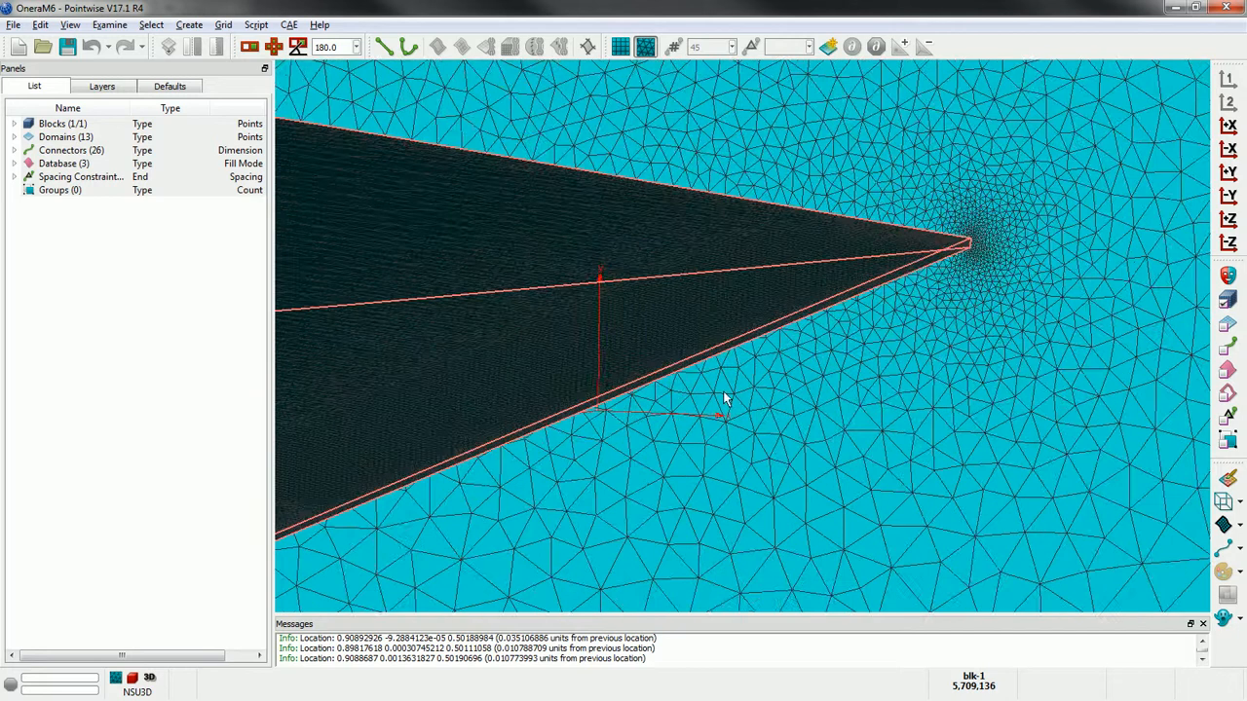
- Split the lower trailing-edge connector of the wing at a grid point near the root, at about X 0.851, Z 0.335
scroll(722, 391, down, 3)
ctrl+right_drag(831, 378, 782, 385)
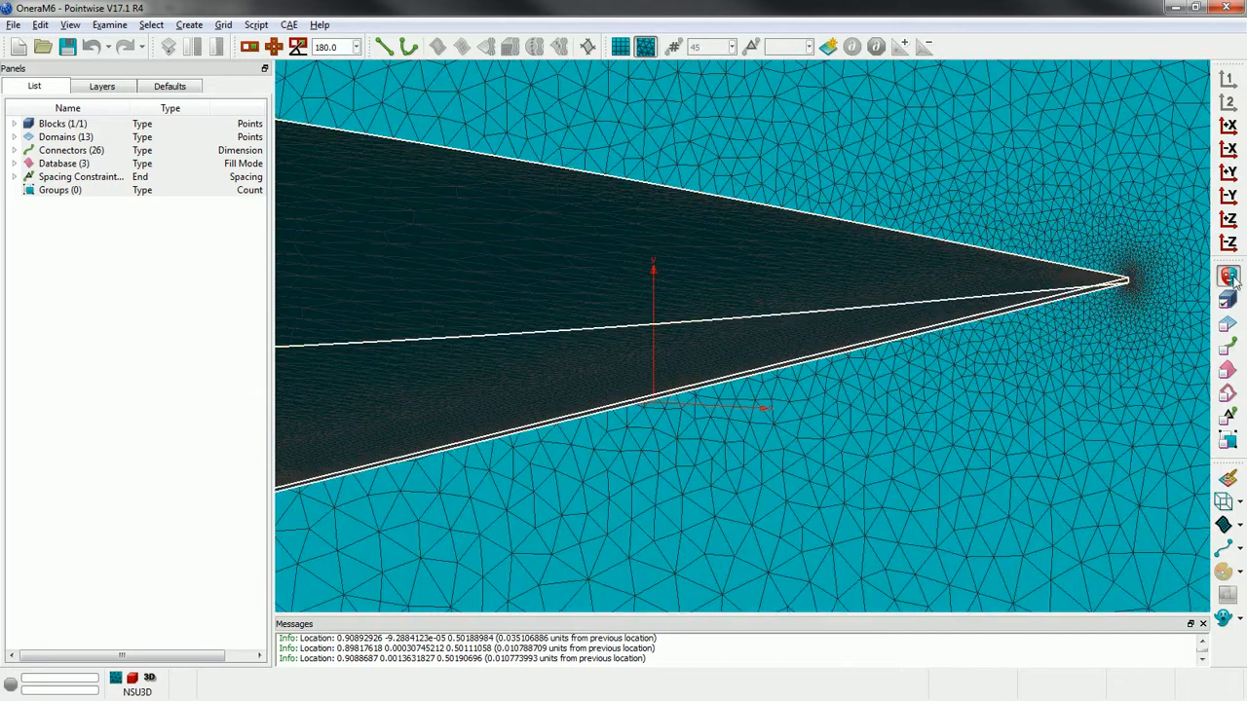
click(1043, 305)
ctrl+right_drag(793, 451, 669, 483)
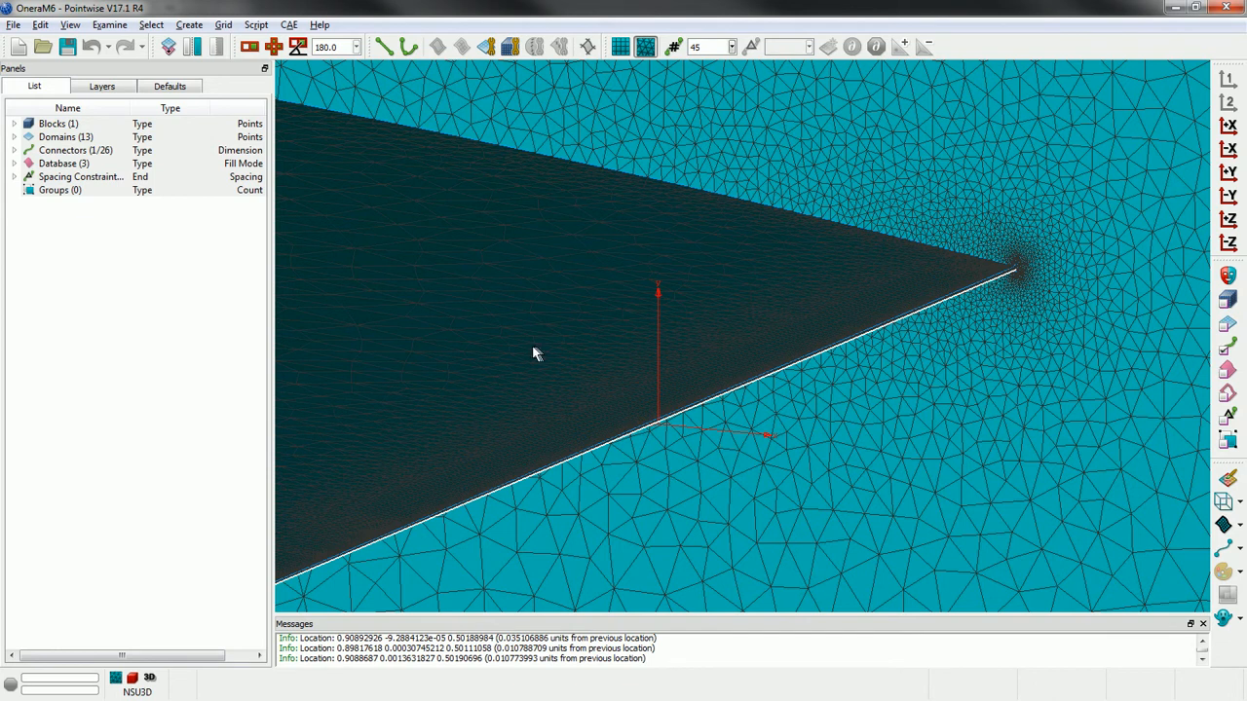
click(195, 51)
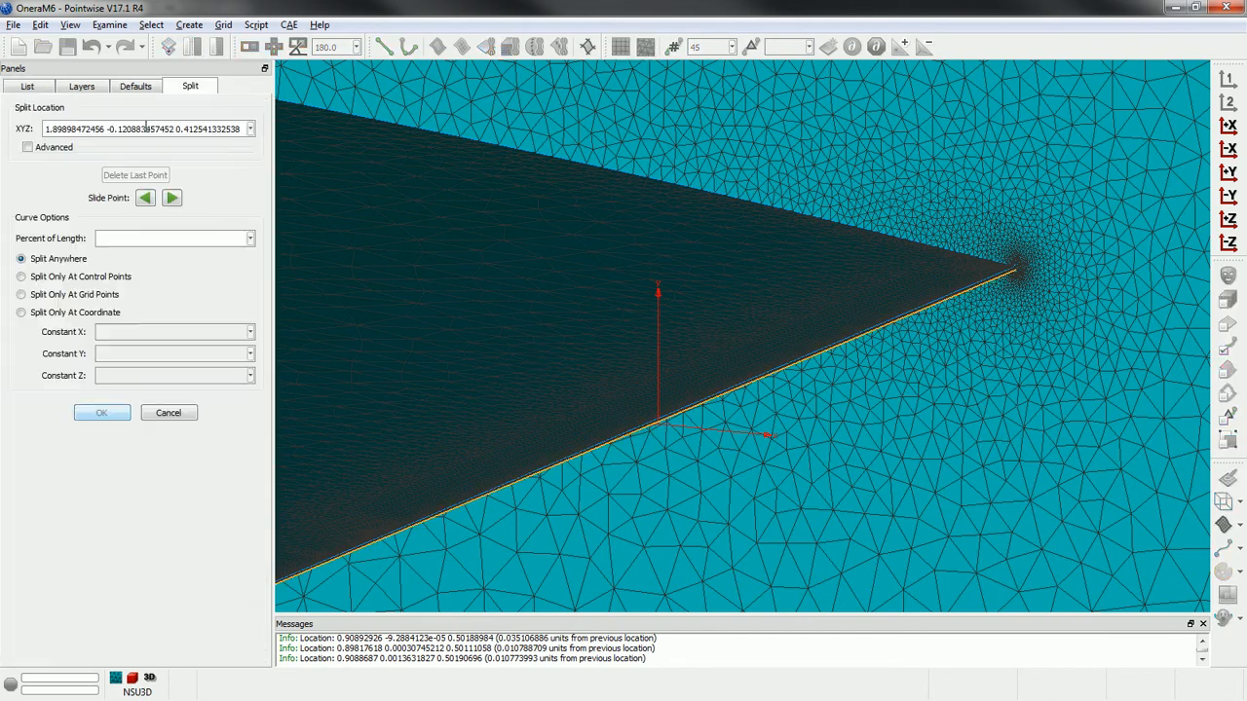
click(78, 295)
scroll(902, 345, up, 3)
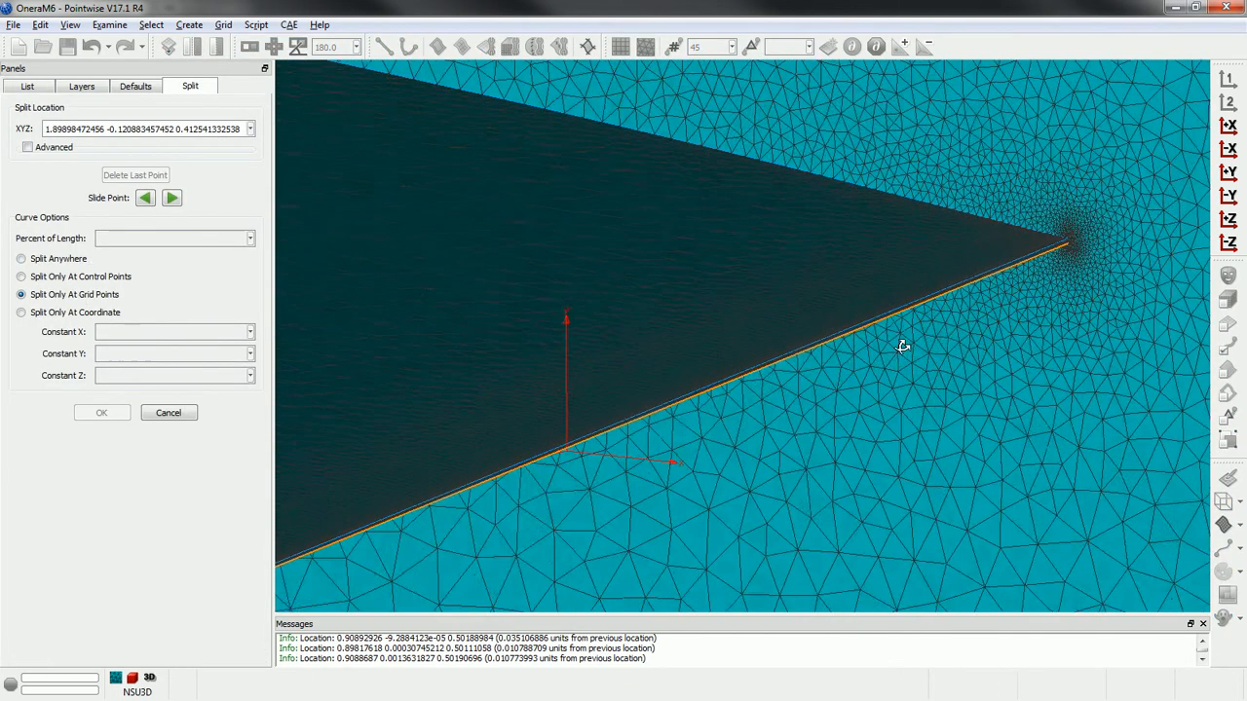
scroll(818, 393, down, 3)
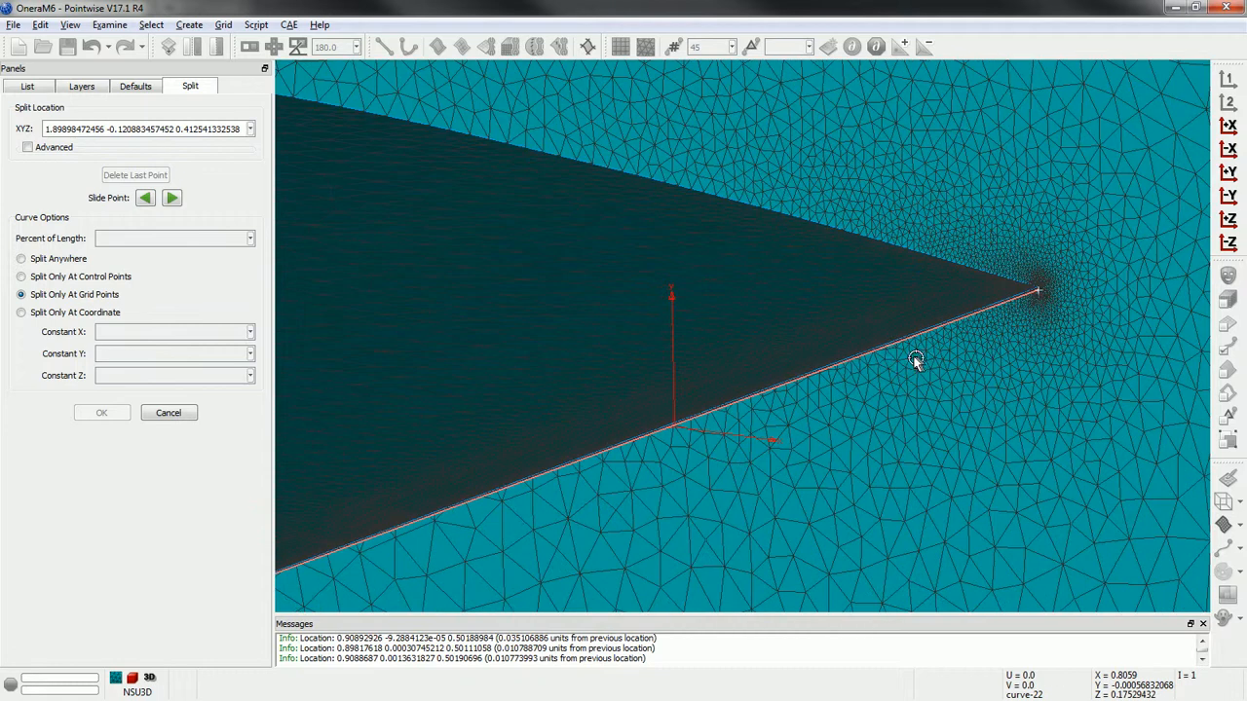
click(858, 356)
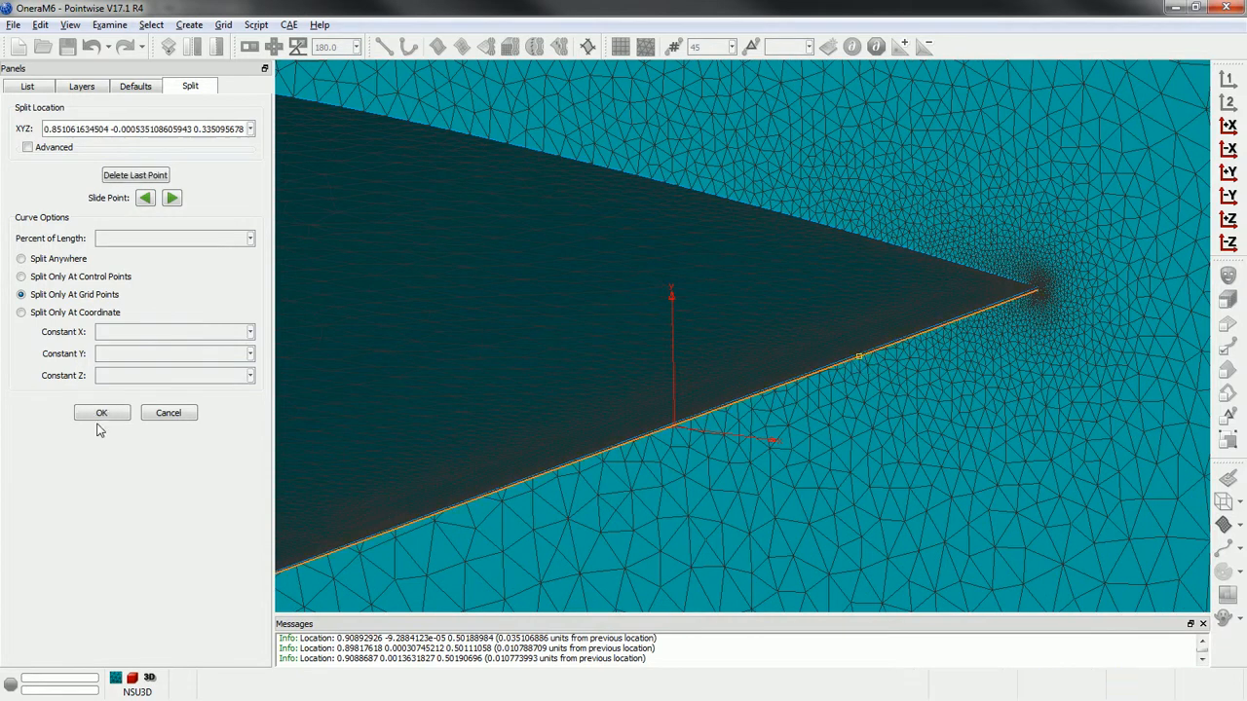
click(102, 413)
- Copy the outboard part of the split trailing-edge connector and start pasting it with a translation
click(825, 372)
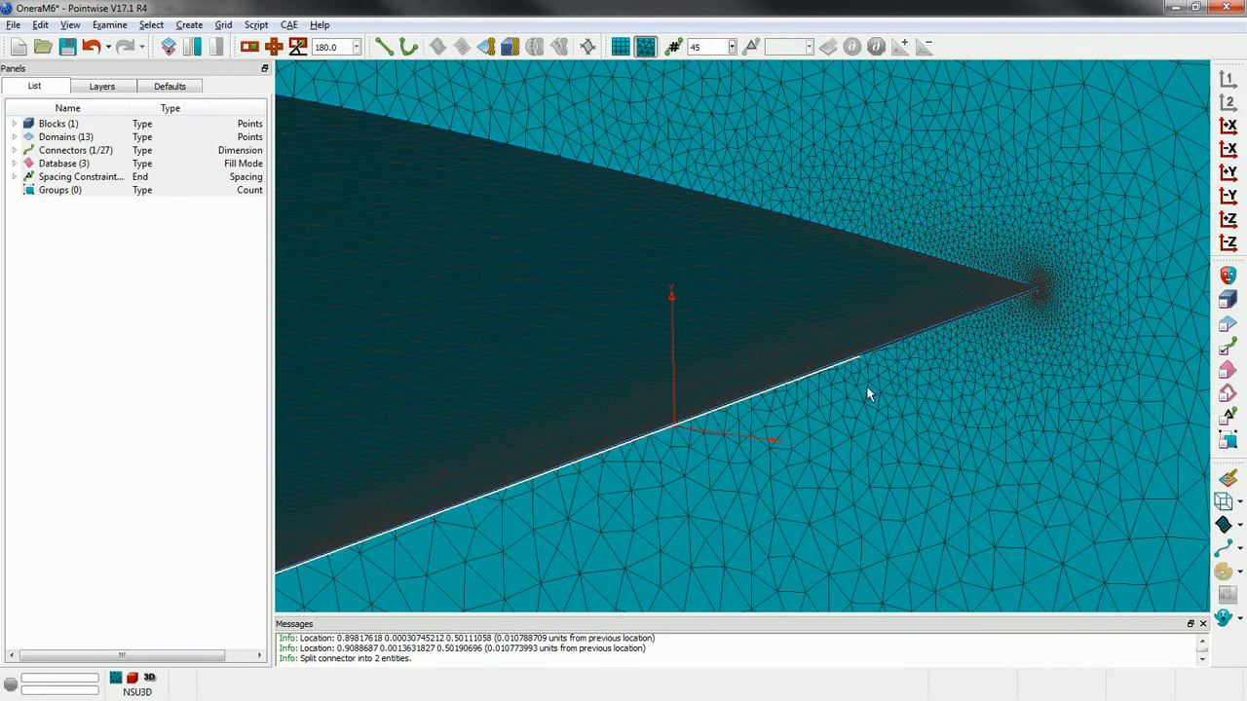
scroll(865, 387, down, 5)
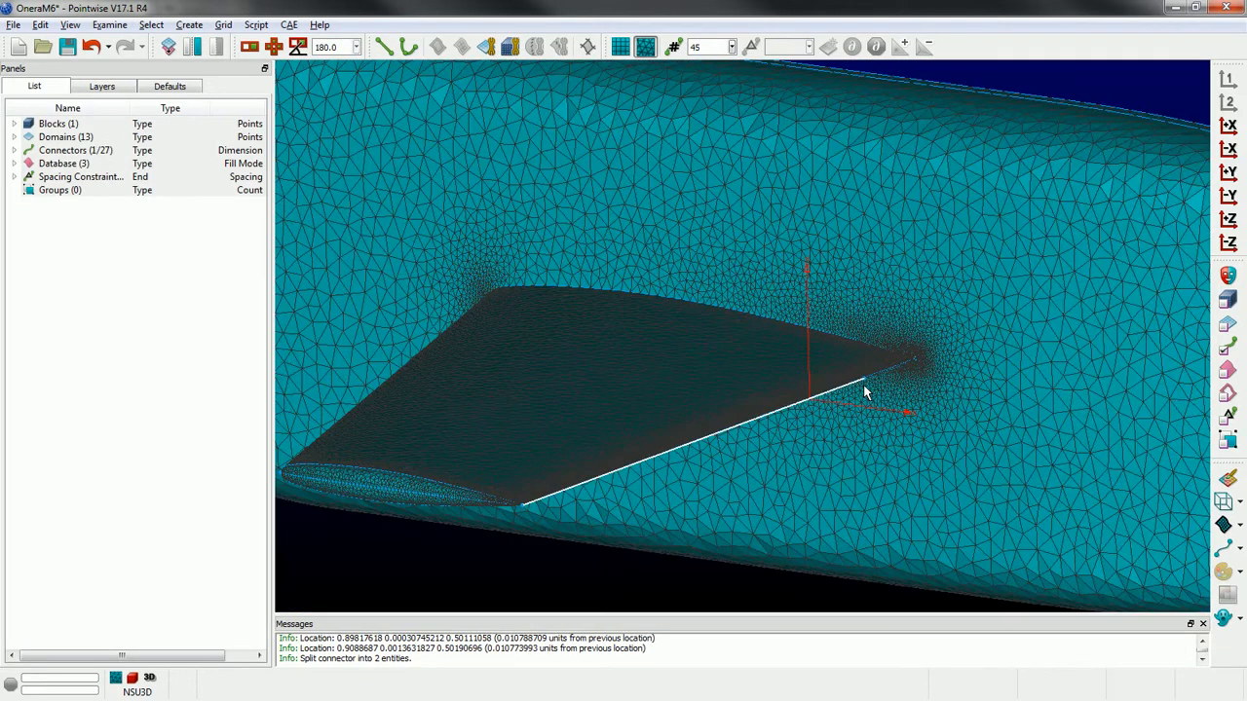
click(40, 25)
click(65, 101)
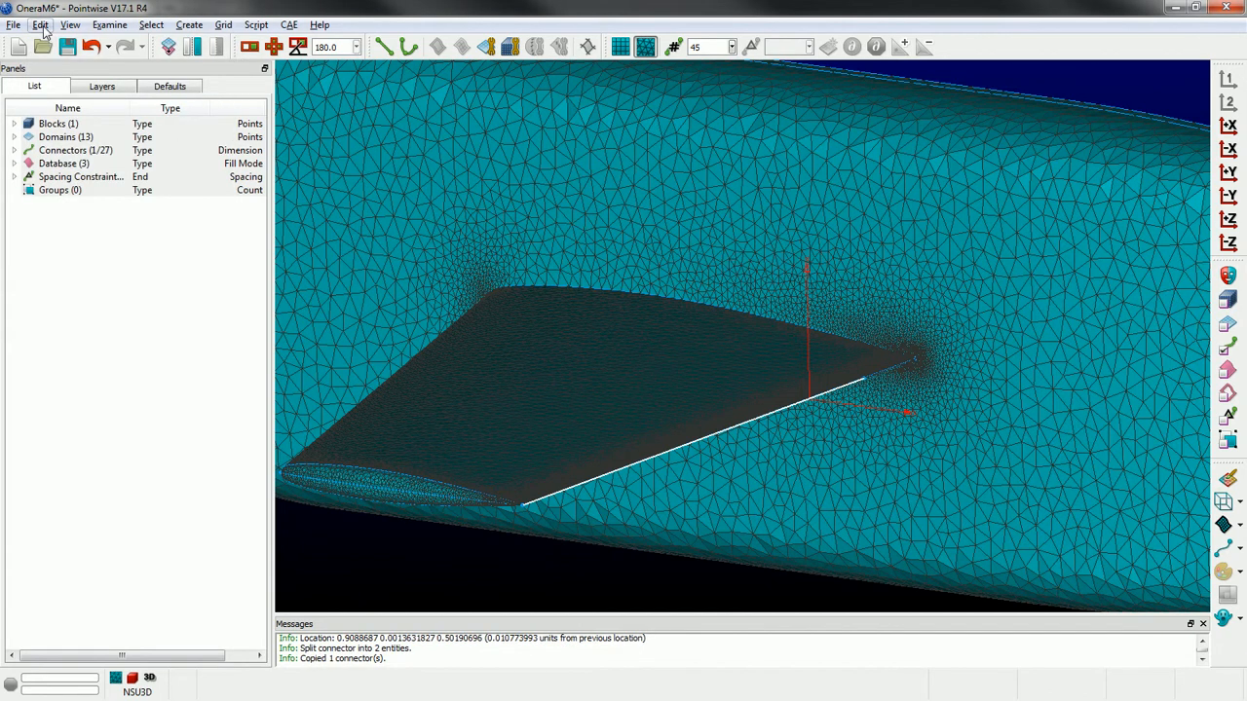
click(40, 24)
click(60, 120)
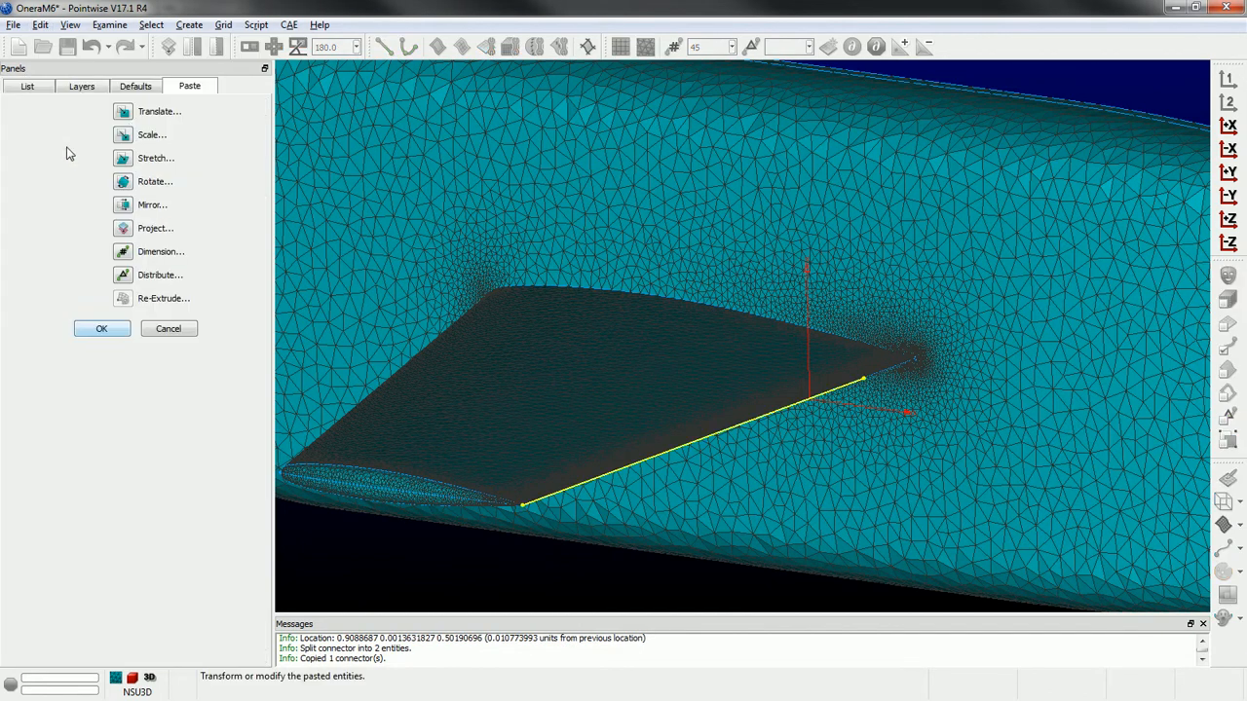
click(129, 119)
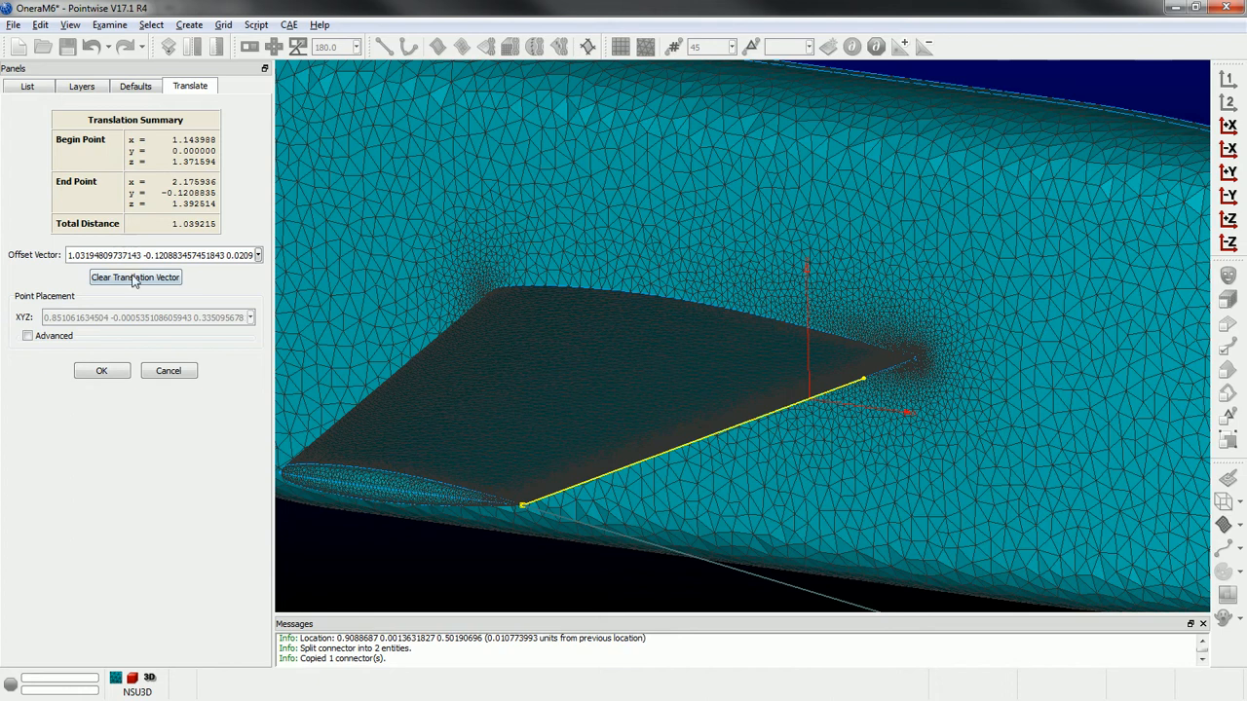
- Translate the pasted connector by offset 0.01 0 0 from the lower trailing-edge corner at the wing tip and accept the paste
scroll(467, 473, up, 5)
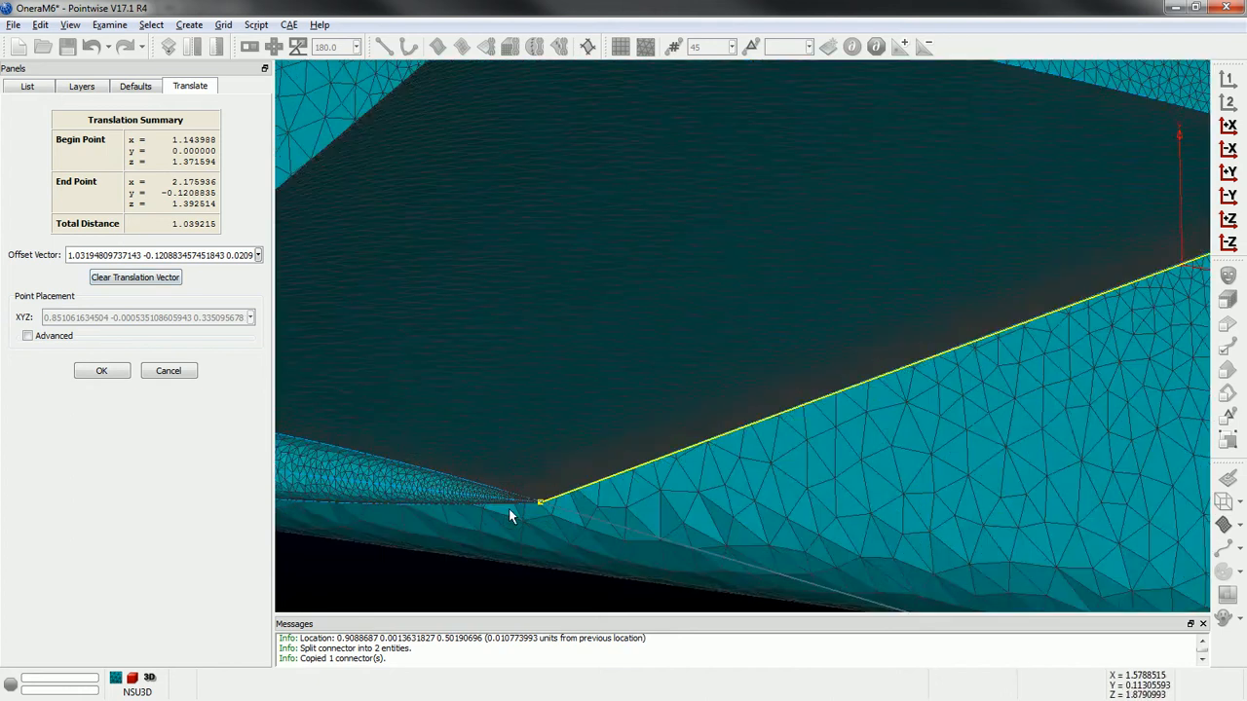
click(129, 279)
scroll(555, 534, up, 10)
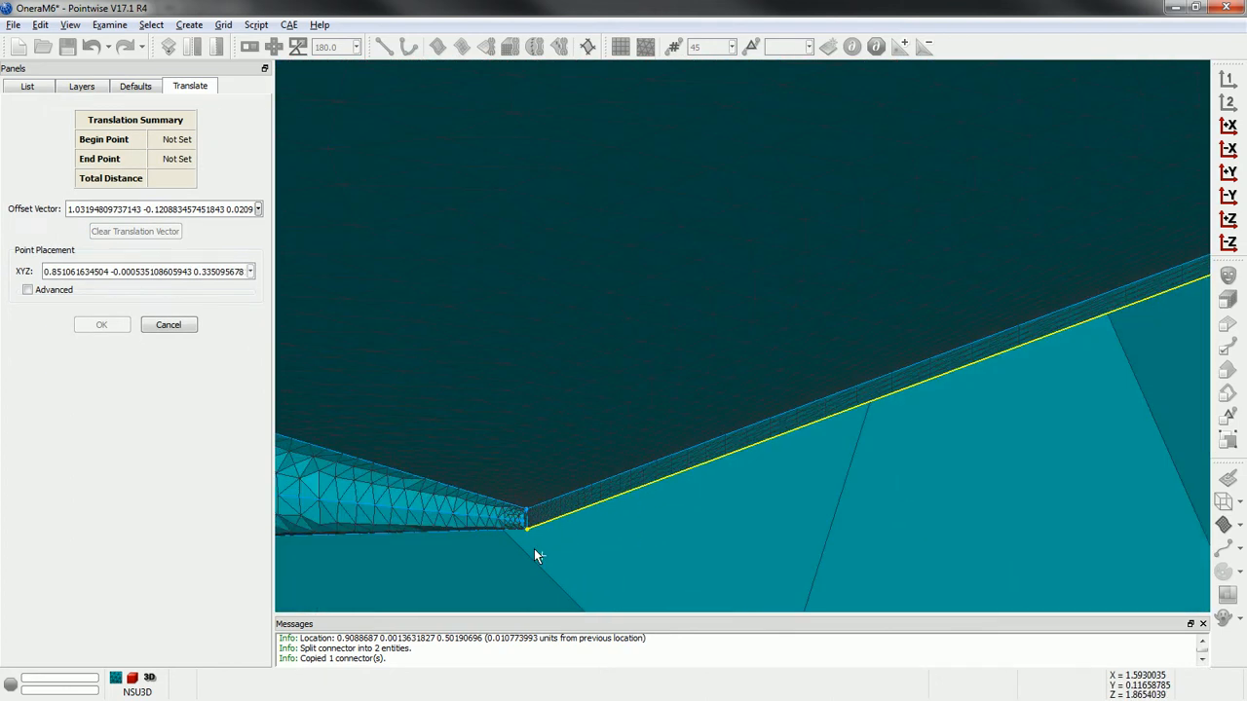
click(531, 500)
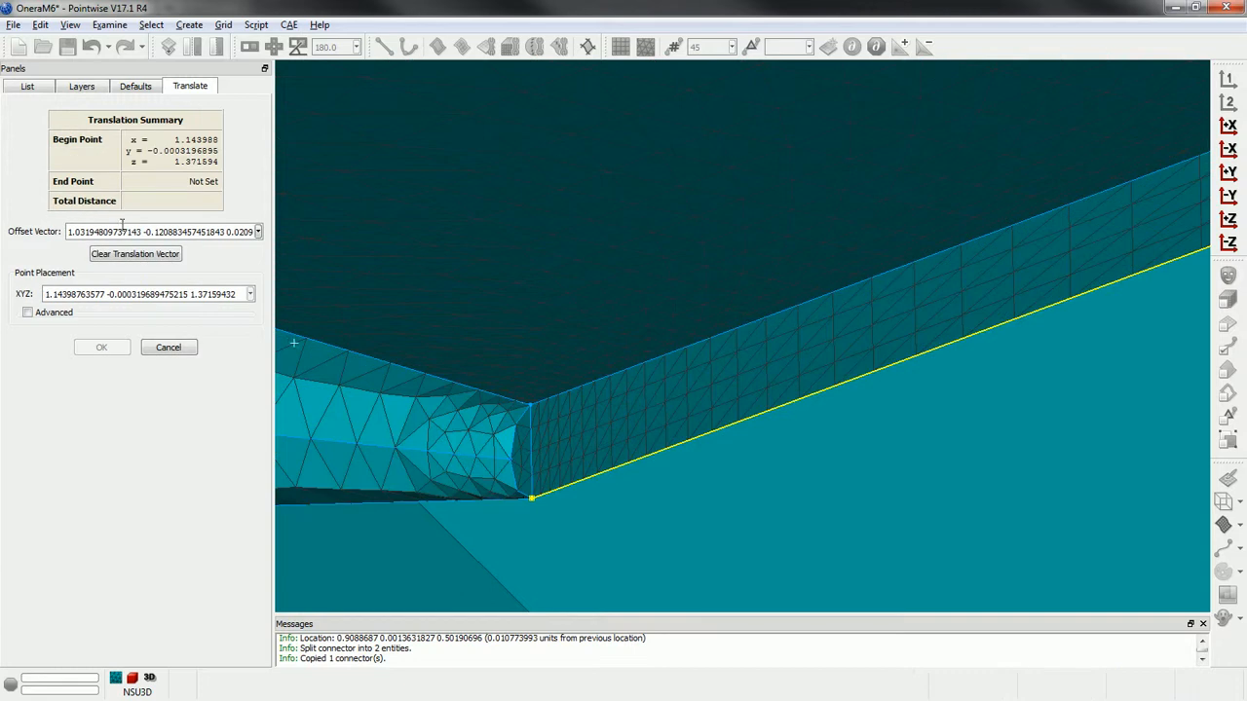
triple_click(115, 231)
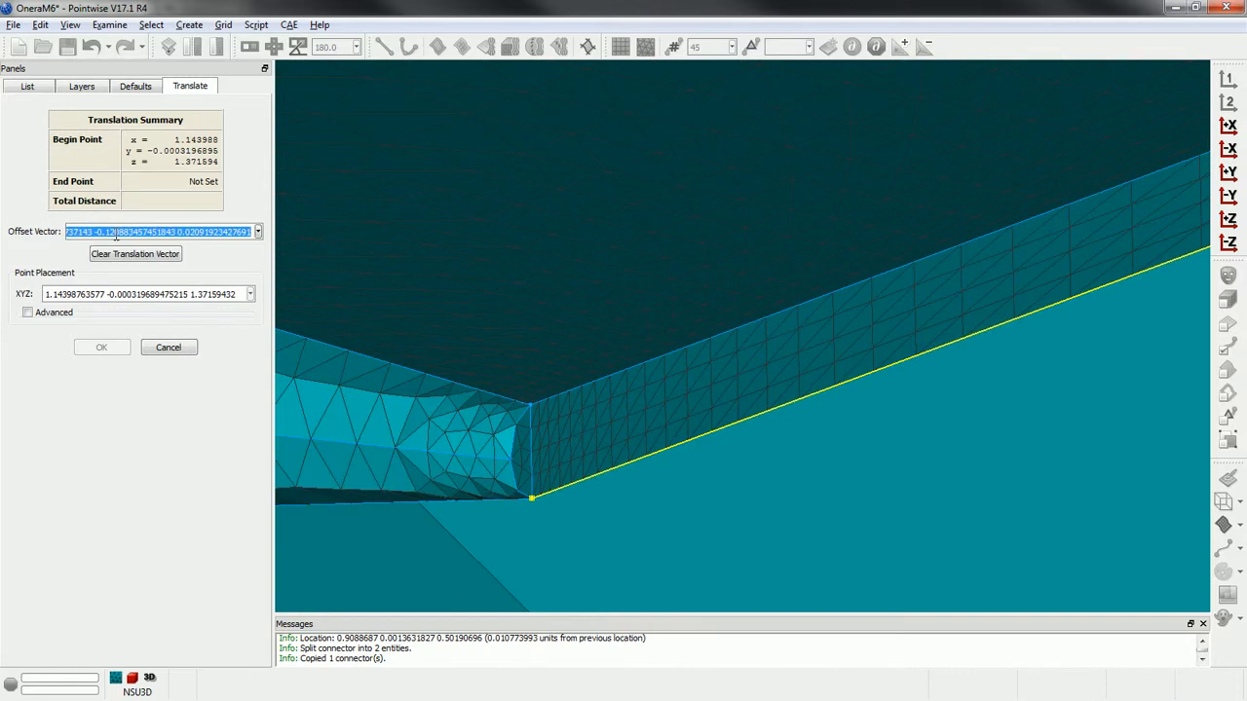
text(0.01 0 0)
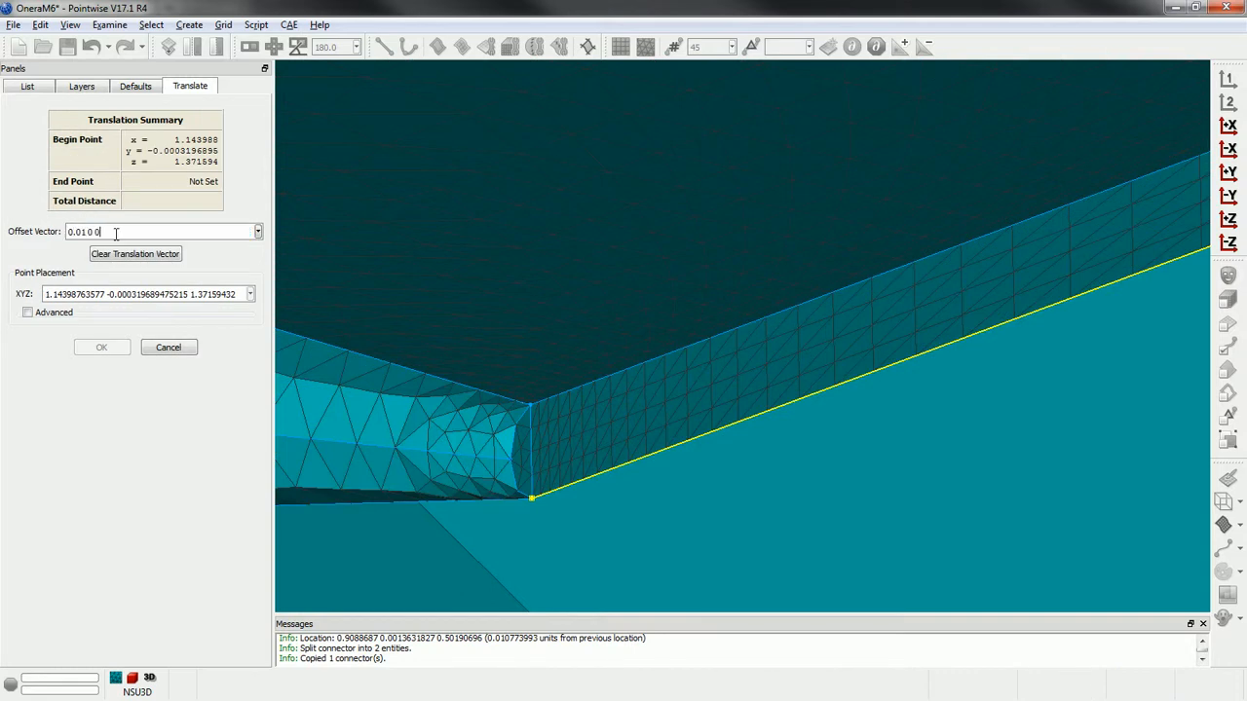
key(Return)
scroll(430, 341, down, 5)
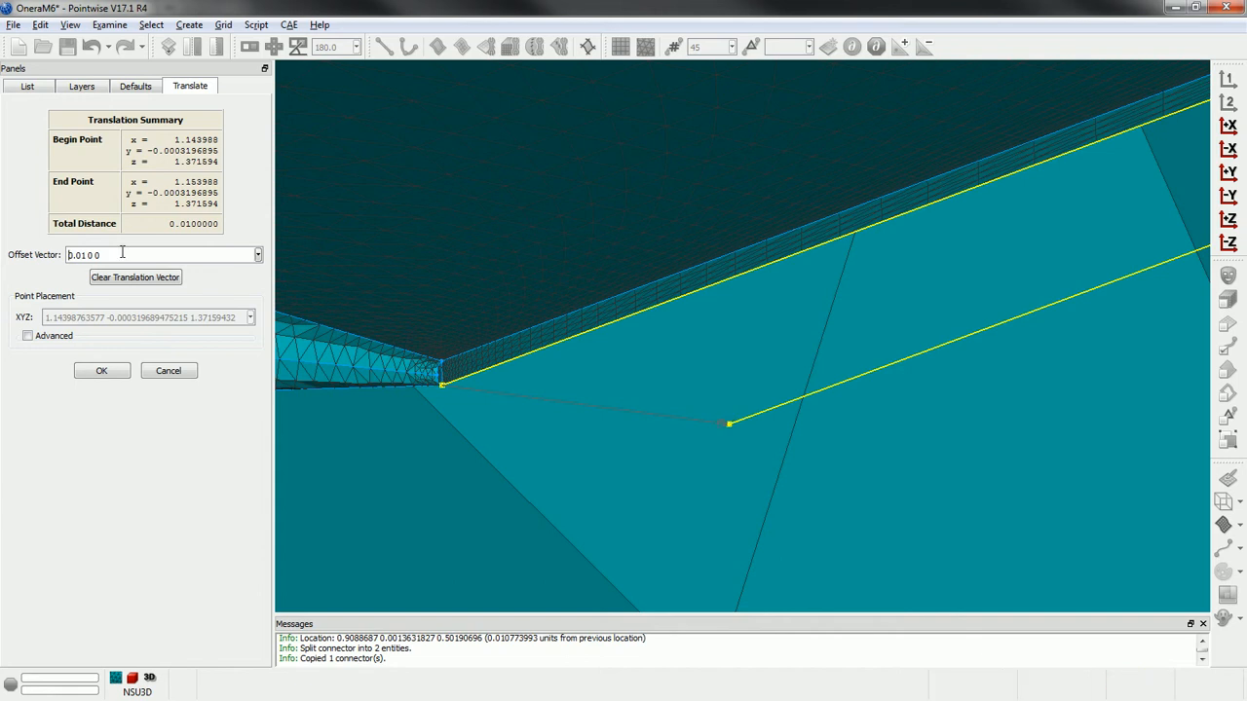
click(102, 373)
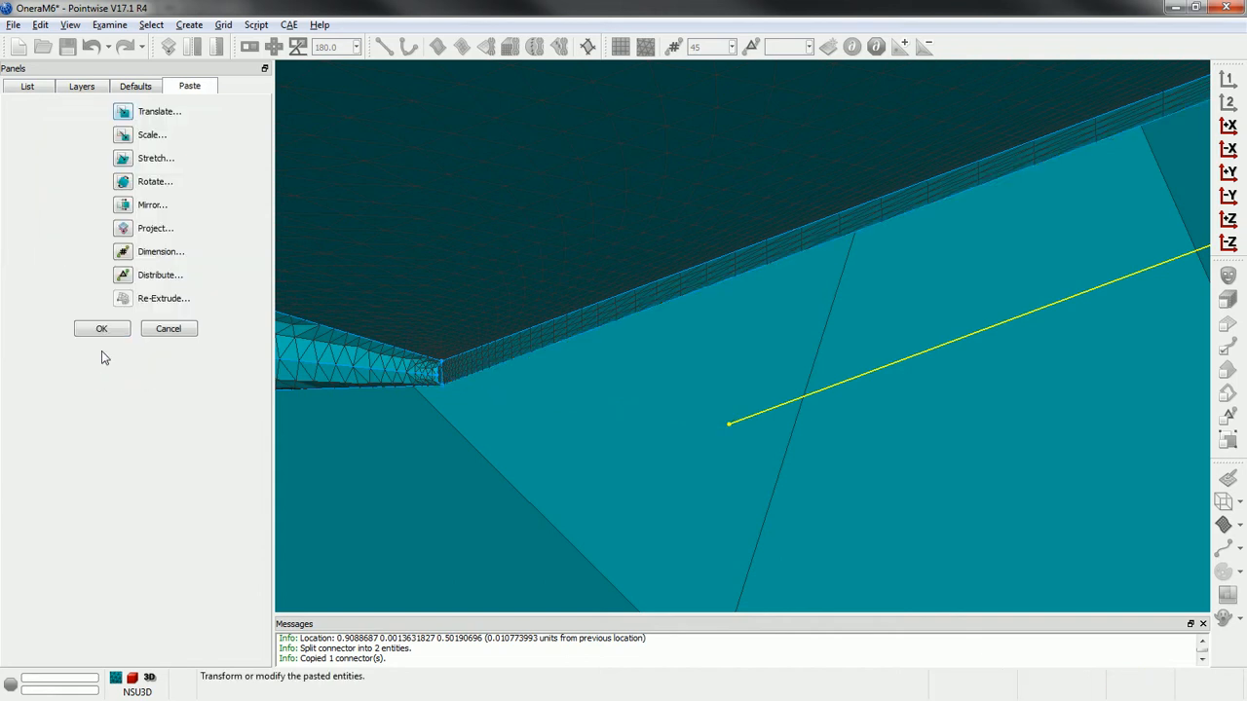
click(102, 330)
- Copy the connector offset behind the trailing edge and start pasting it with a translation
click(788, 402)
scroll(367, 475, down, 8)
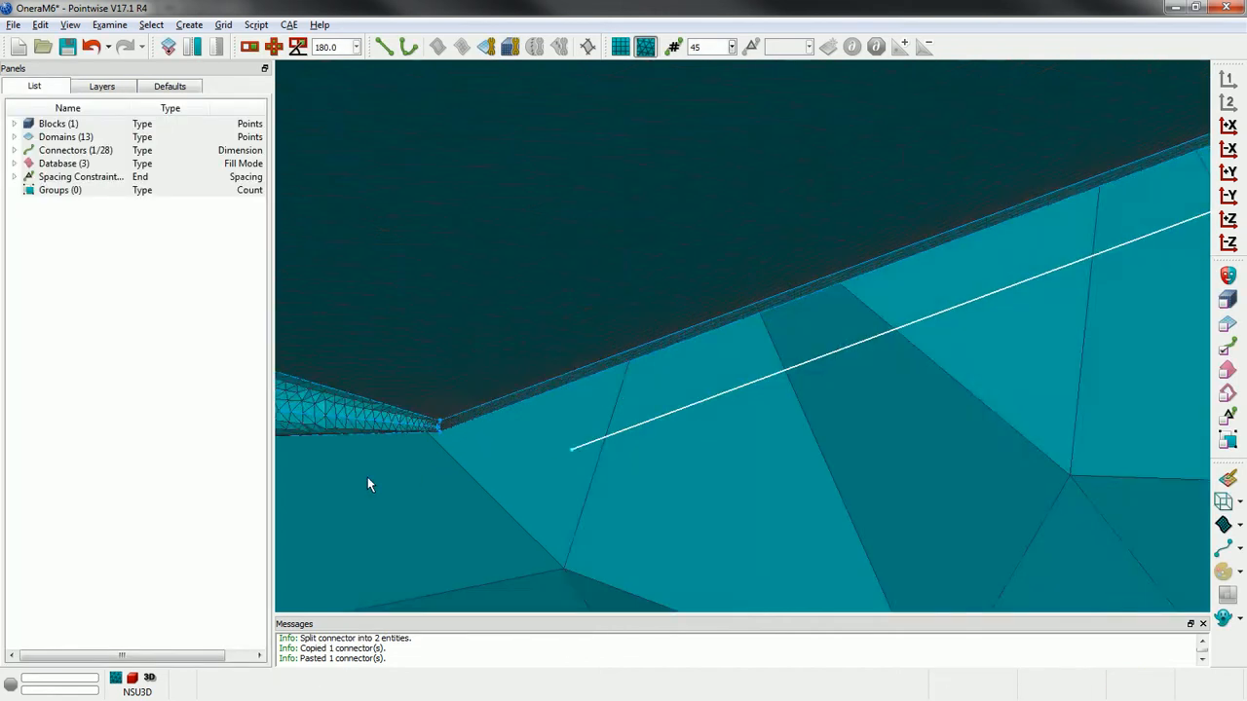
ctrl+right_drag(388, 467, 395, 486)
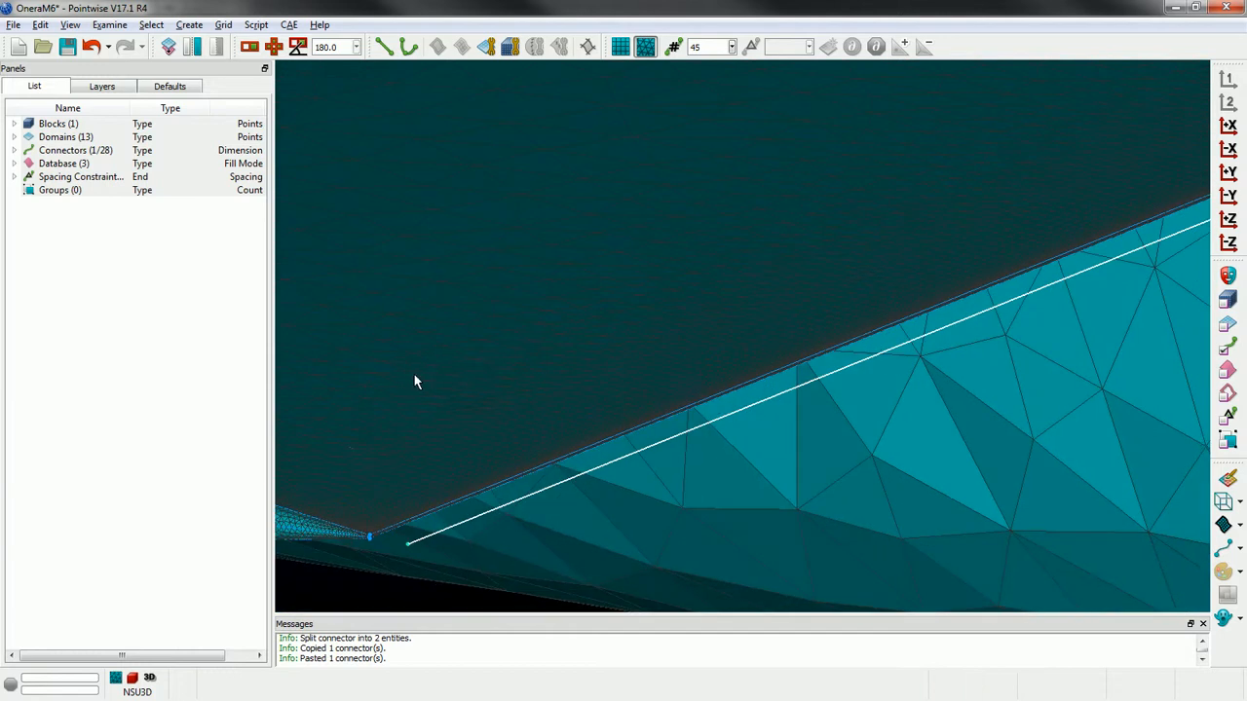
click(40, 24)
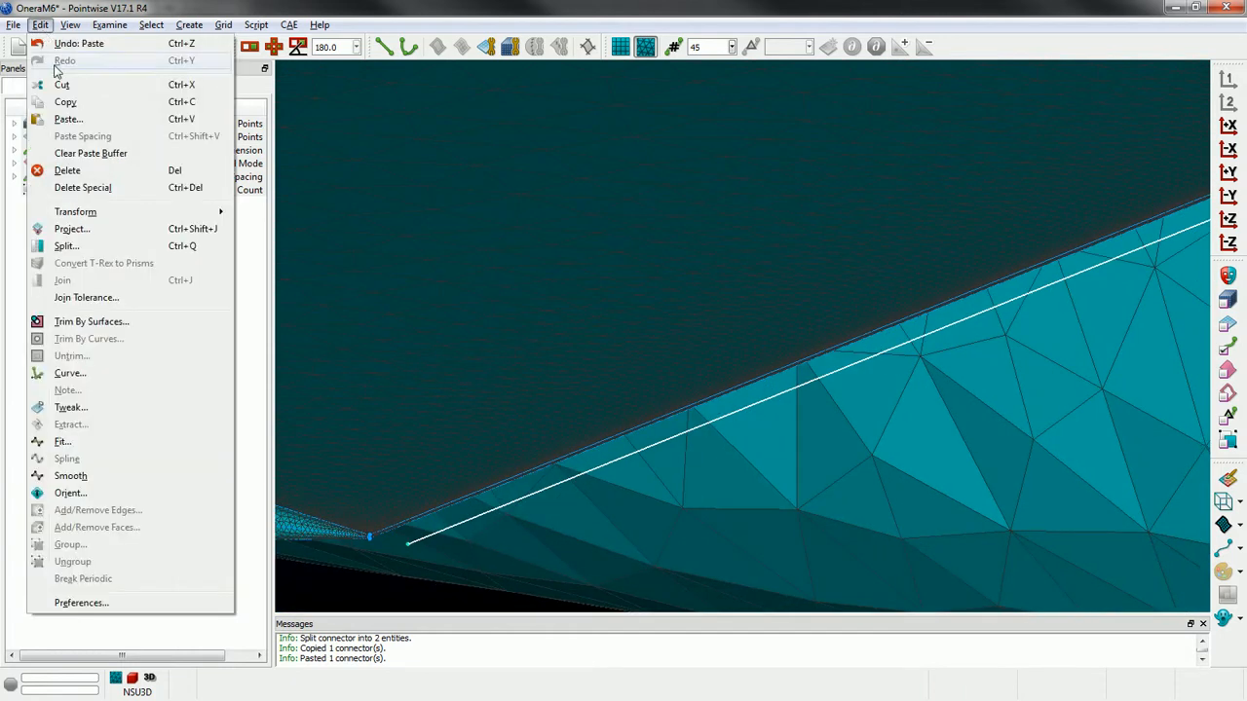
click(64, 104)
click(40, 25)
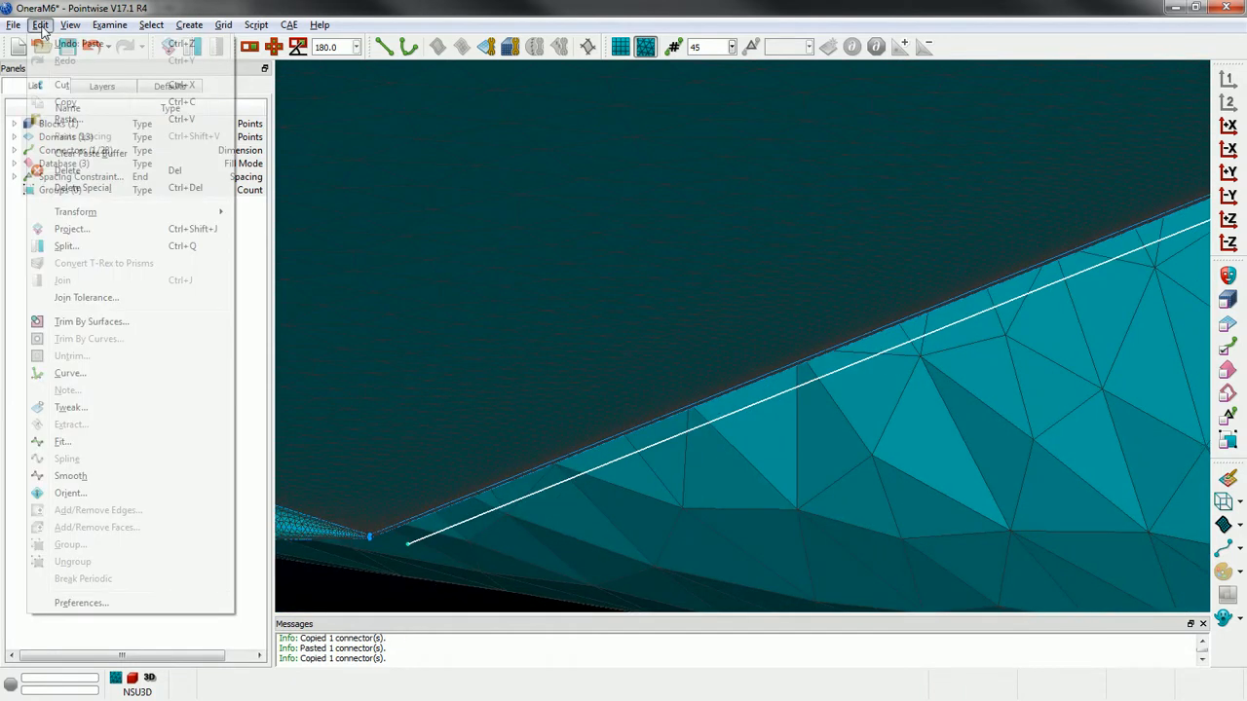
click(67, 119)
click(123, 113)
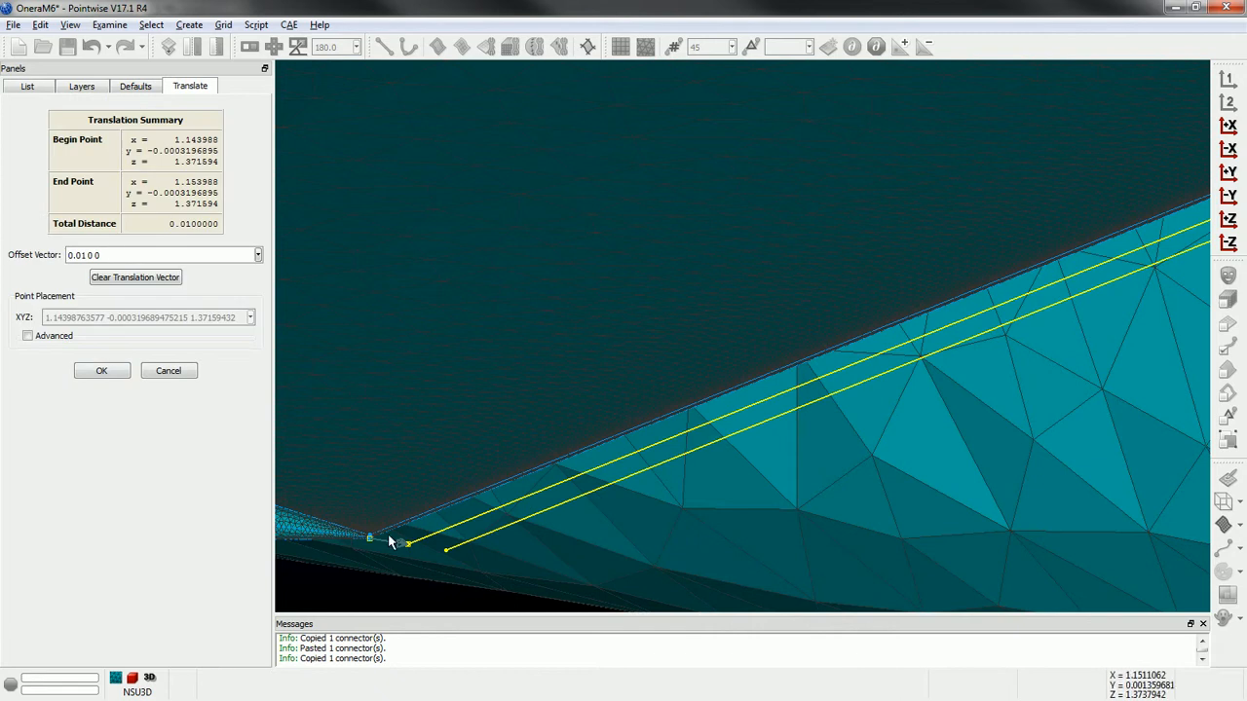
- Translate the second pasted connector downstream by offset 1 0 0 and accept the paste
triple_click(101, 254)
text(1 0 0)
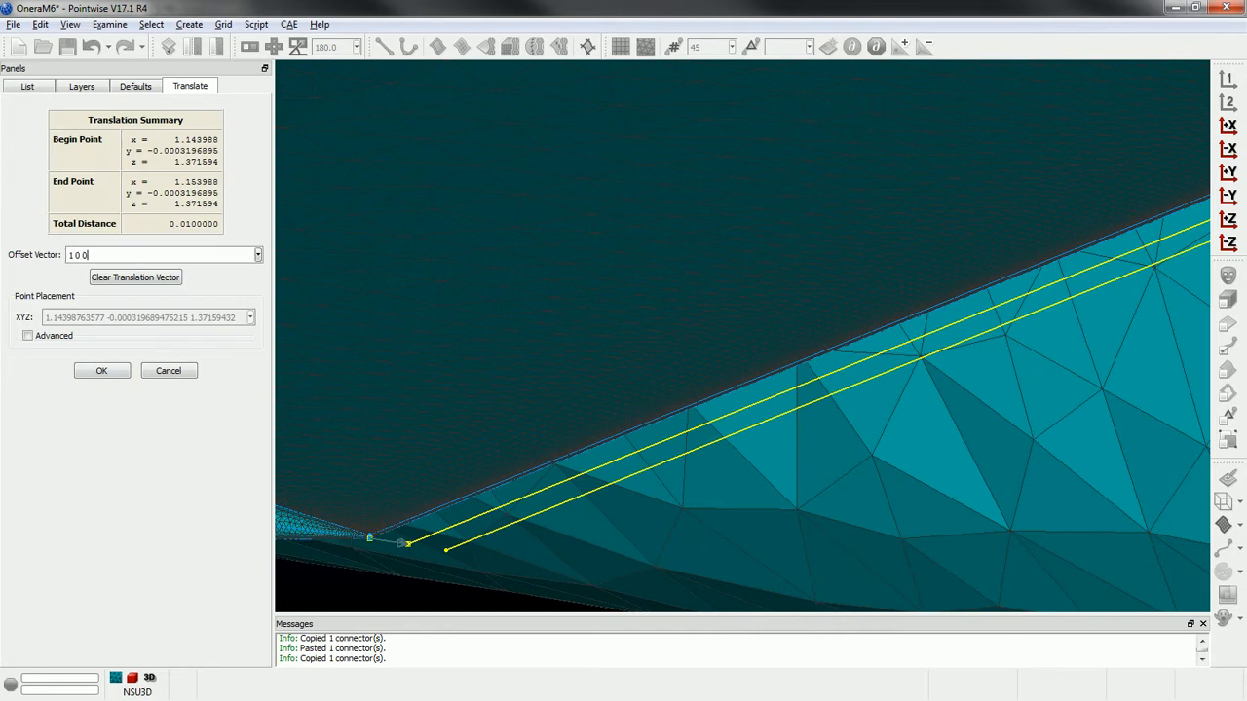
key(Return)
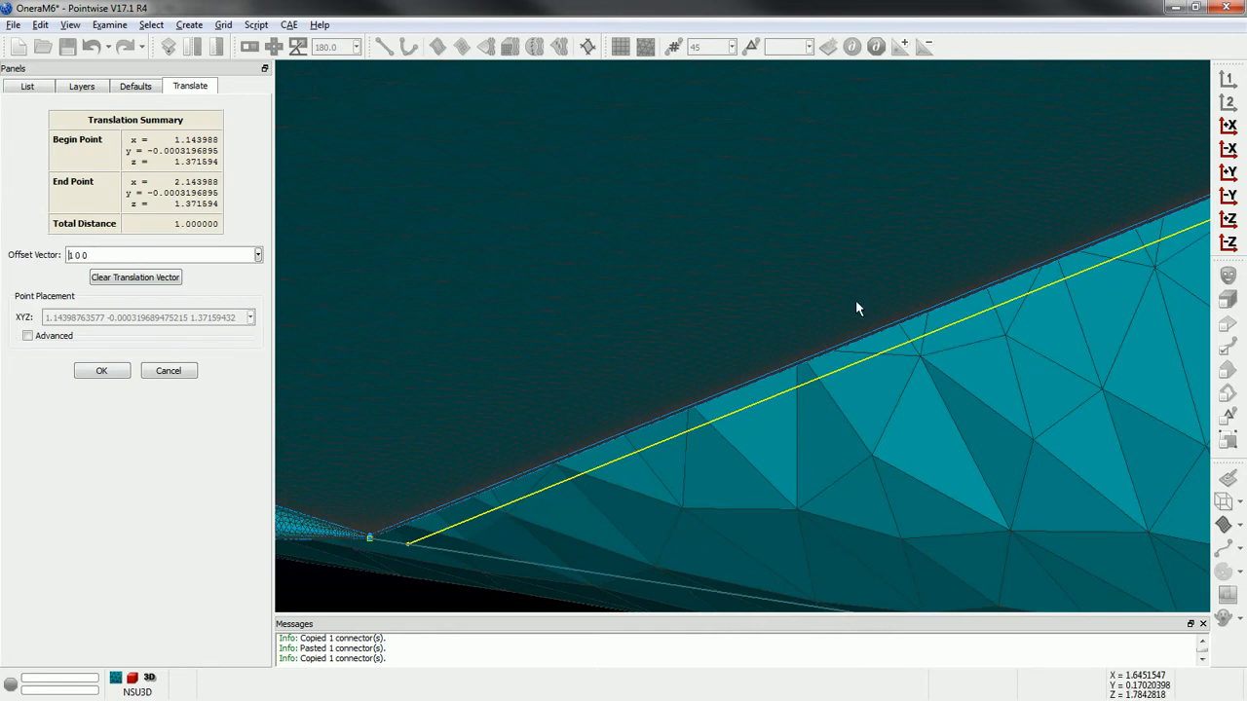
scroll(370, 335, down, 6)
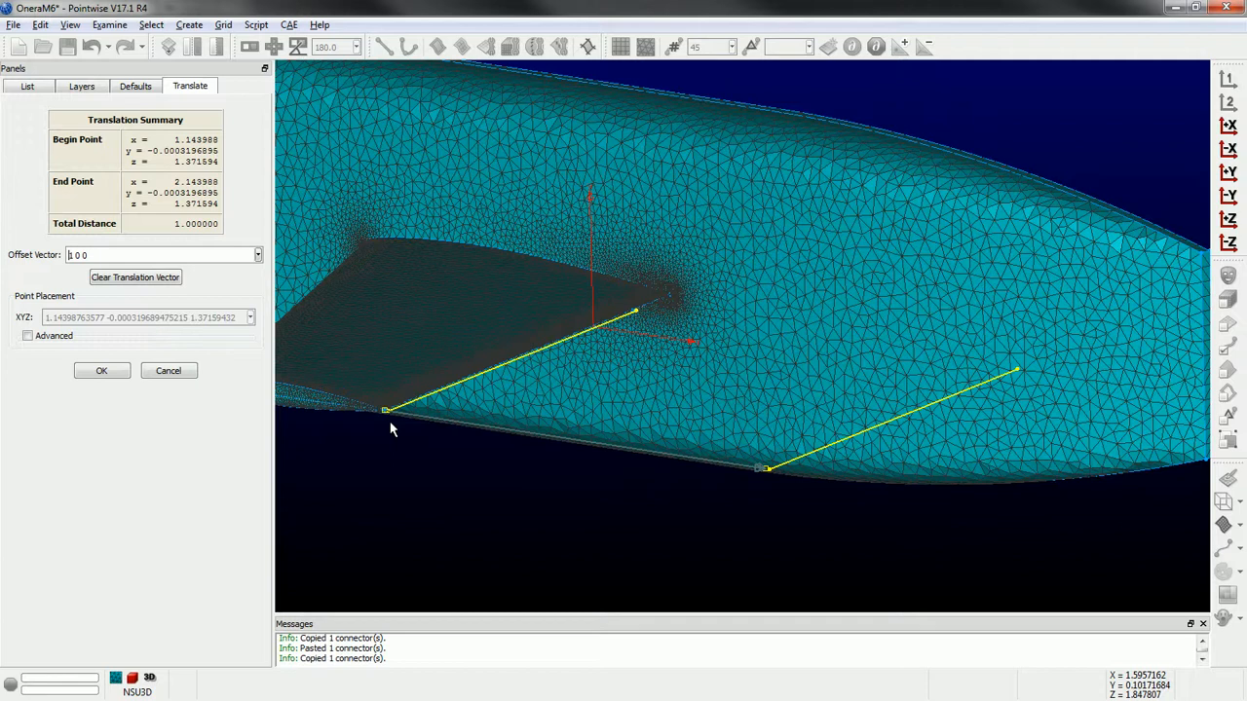
ctrl+right_drag(386, 448, 392, 479)
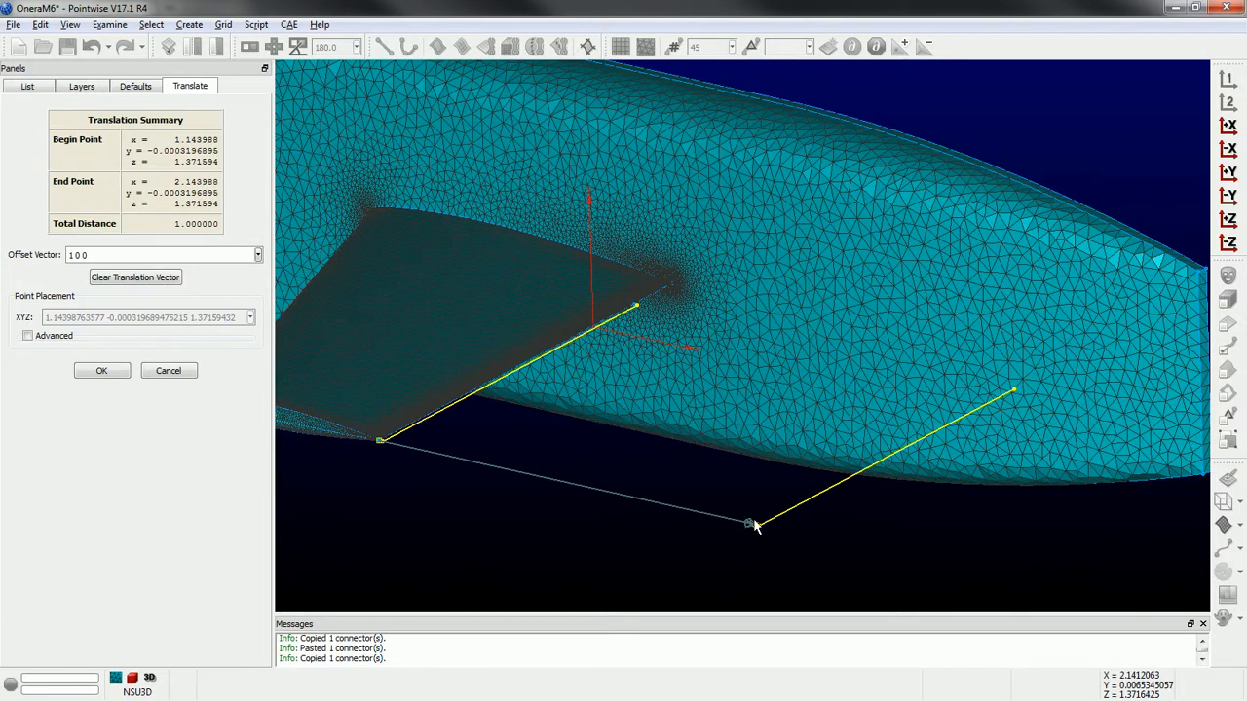
click(107, 374)
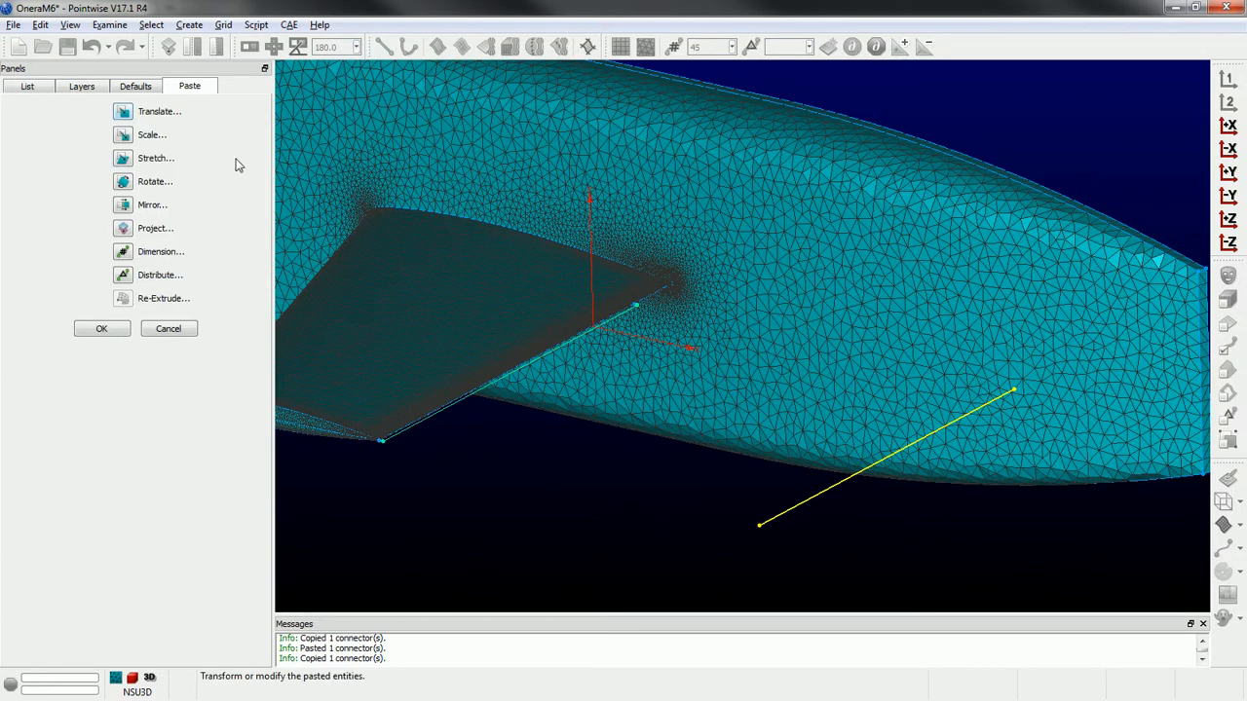
click(97, 331)
- Create a two-point connector joining the tip-side ends of the near and downstream spanwise wake connectors
click(385, 47)
scroll(382, 439, up, 3)
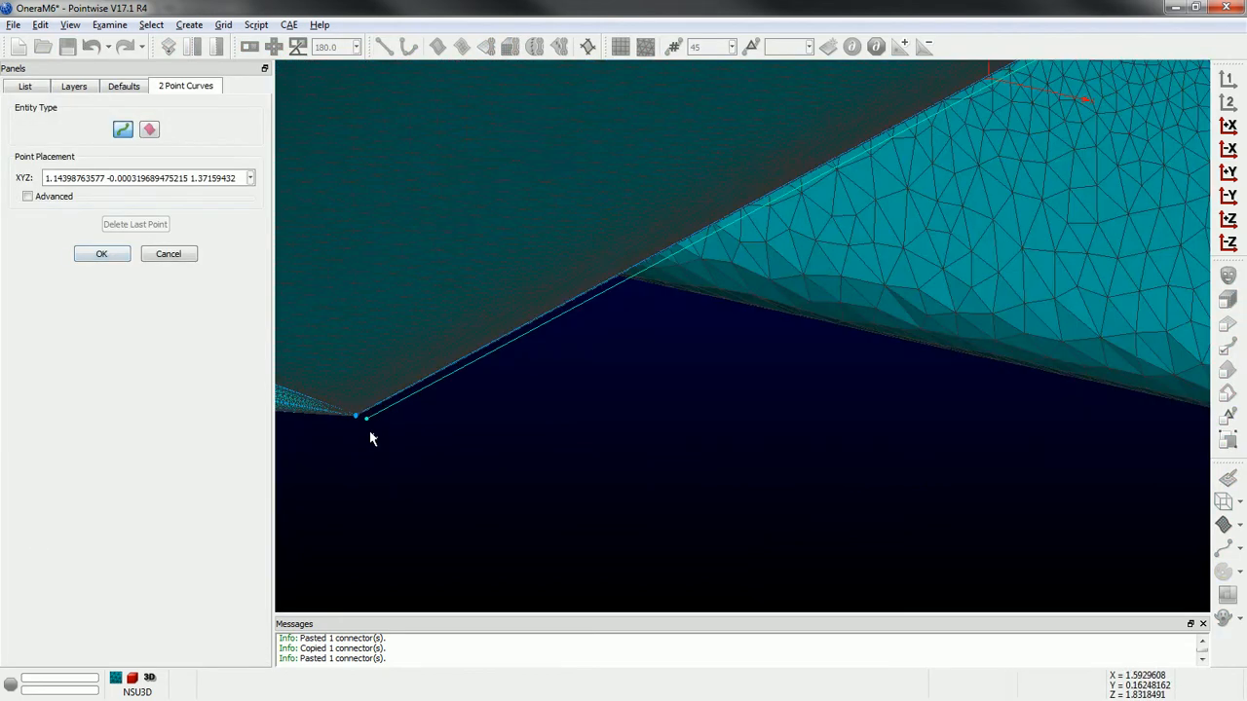
click(362, 413)
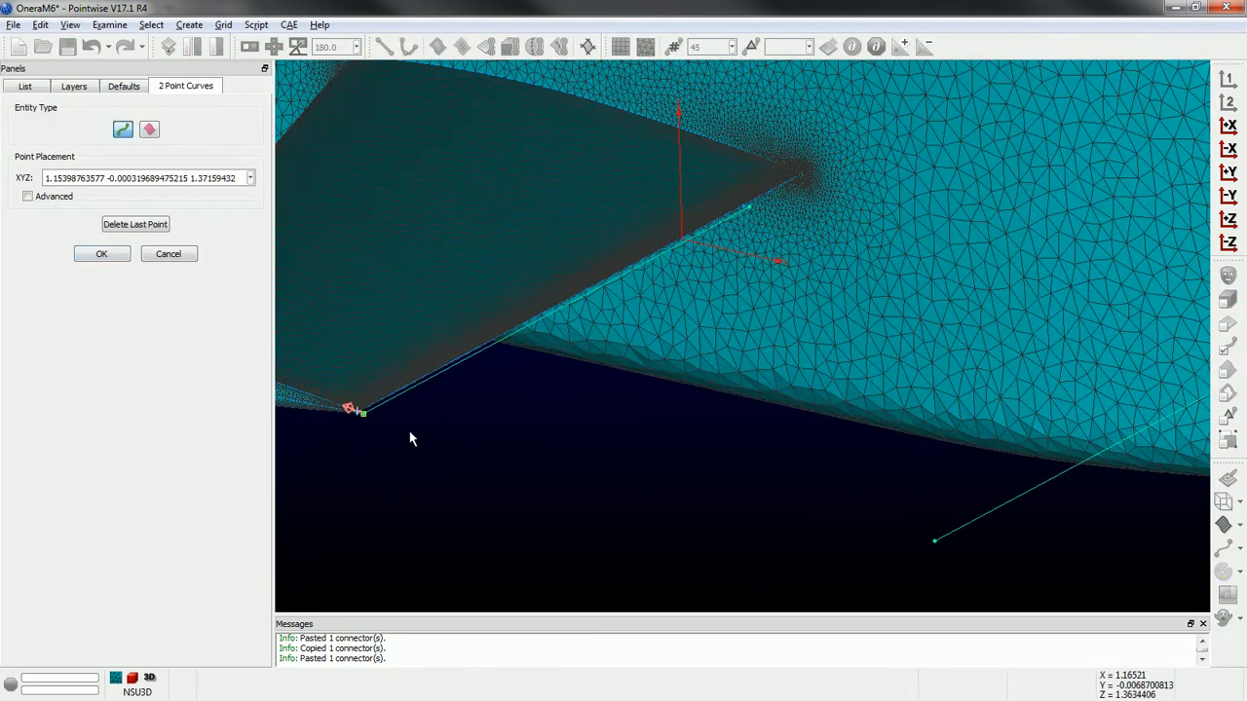
click(935, 540)
- Create a two-point connector joining the root-side ends of the two spanwise wake connectors, closing the wake outline
right_drag(935, 539, 800, 261)
scroll(801, 261, up, 5)
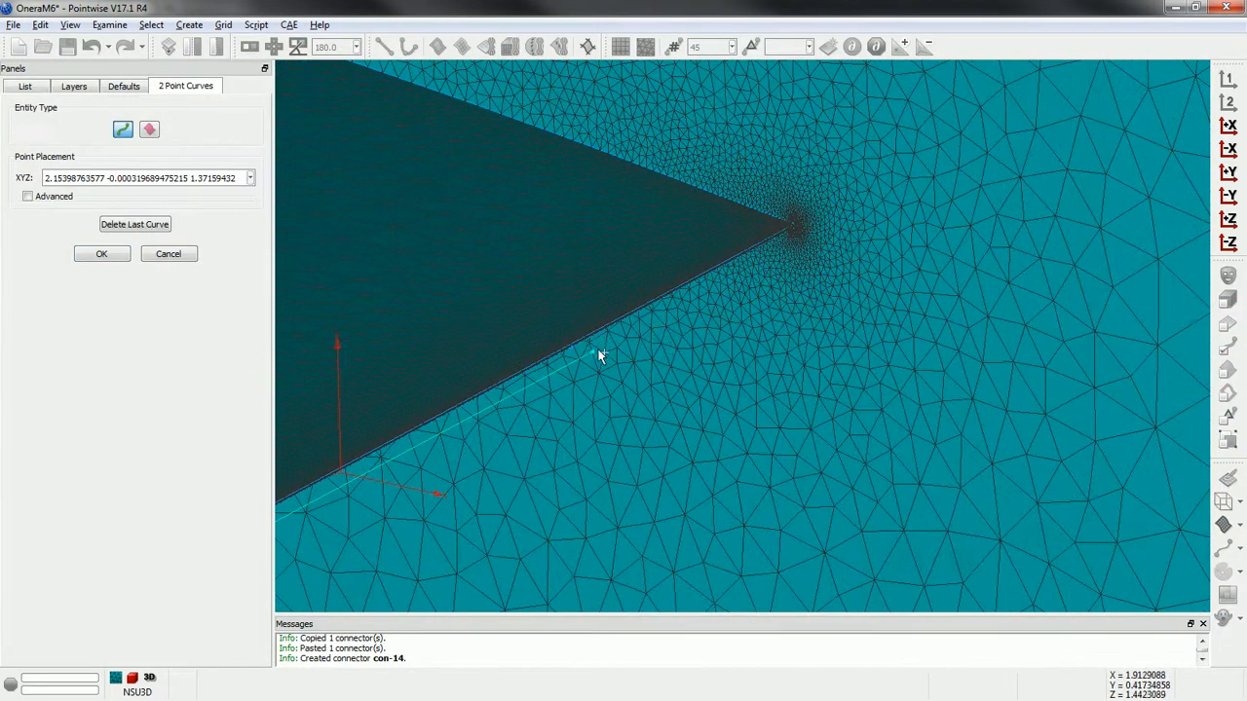
click(592, 348)
scroll(493, 347, down, 5)
scroll(1094, 472, up, 4)
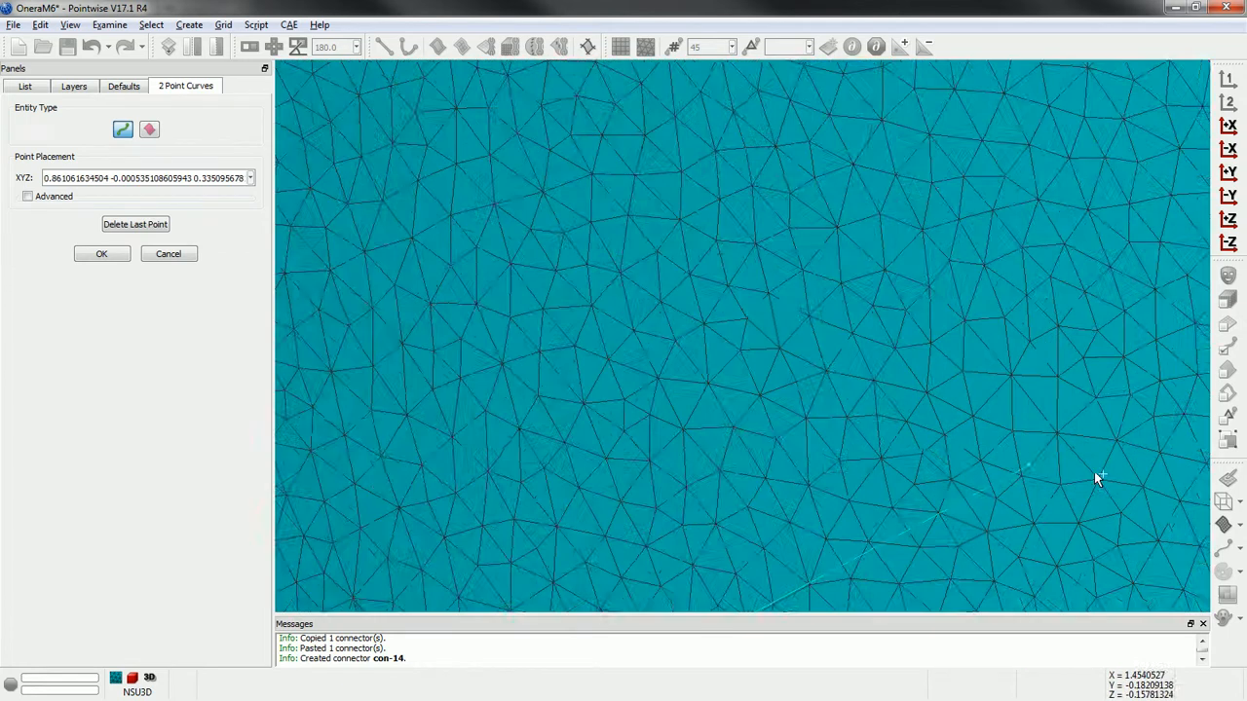
click(1005, 463)
scroll(1055, 475, down, 5)
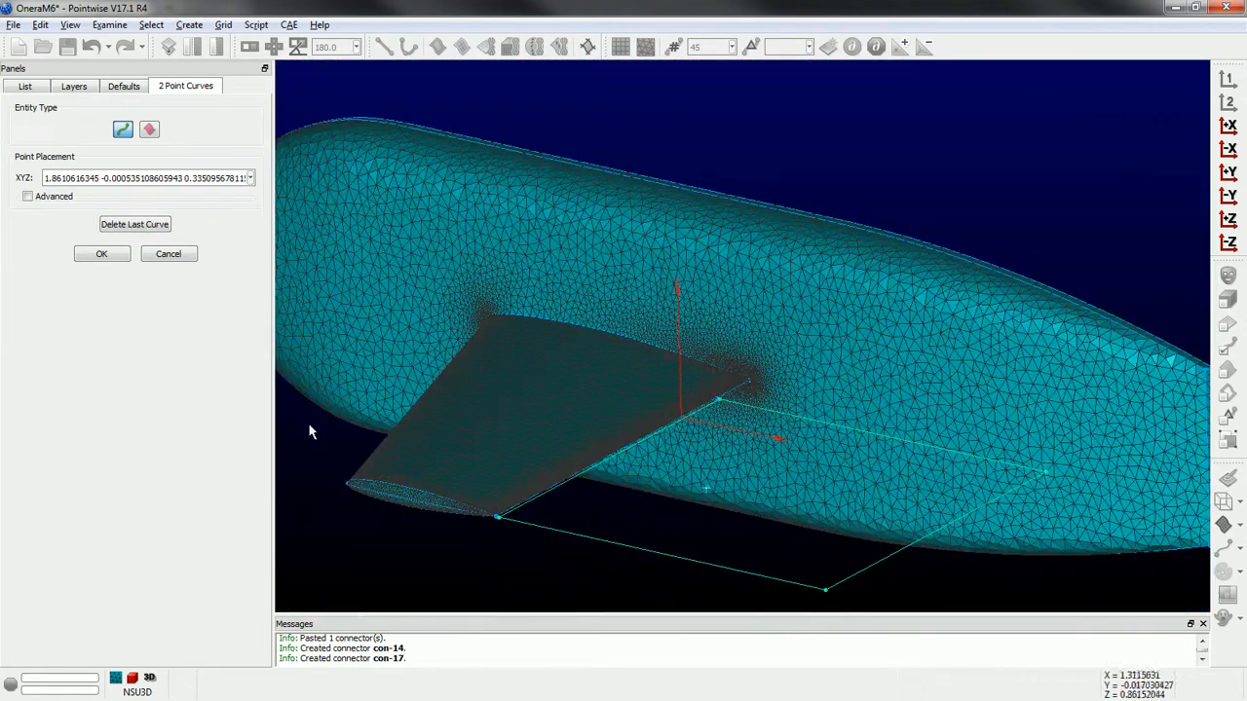
click(102, 253)
- Dimension the two streamwise connectors and the downstream spanwise connector of the wake outline with 45 points
click(616, 544)
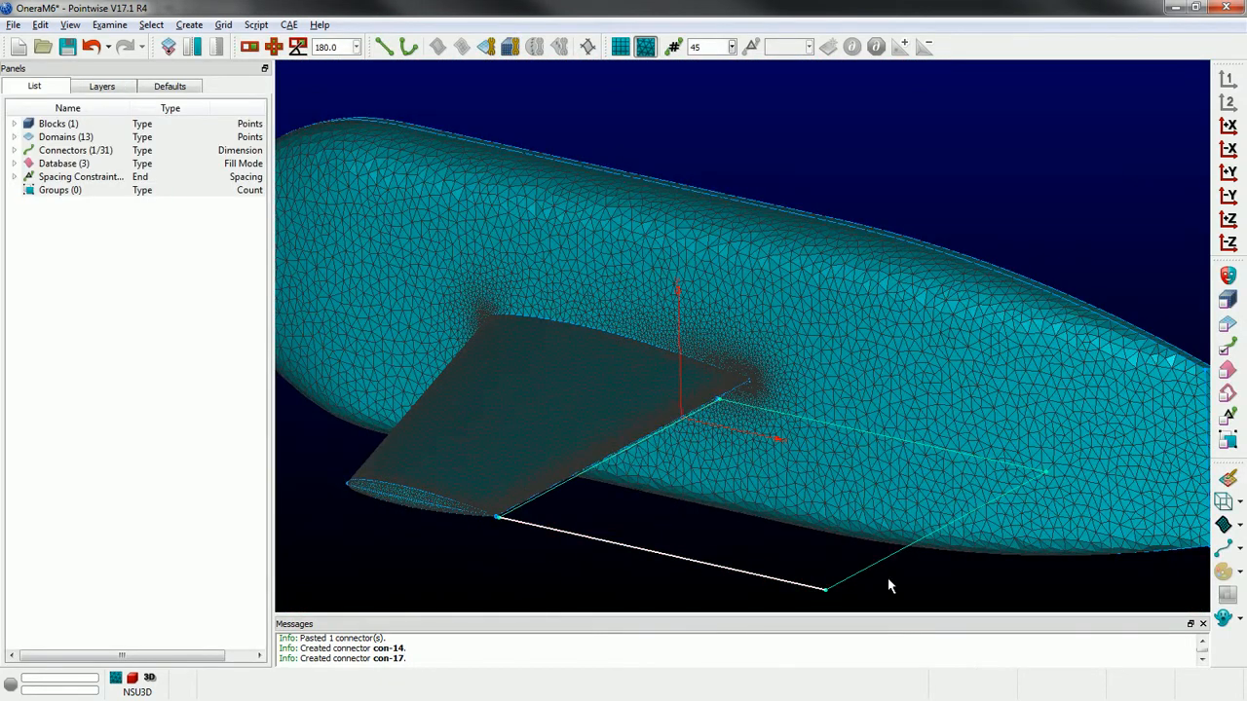
ctrl+click(873, 564)
ctrl+click(928, 450)
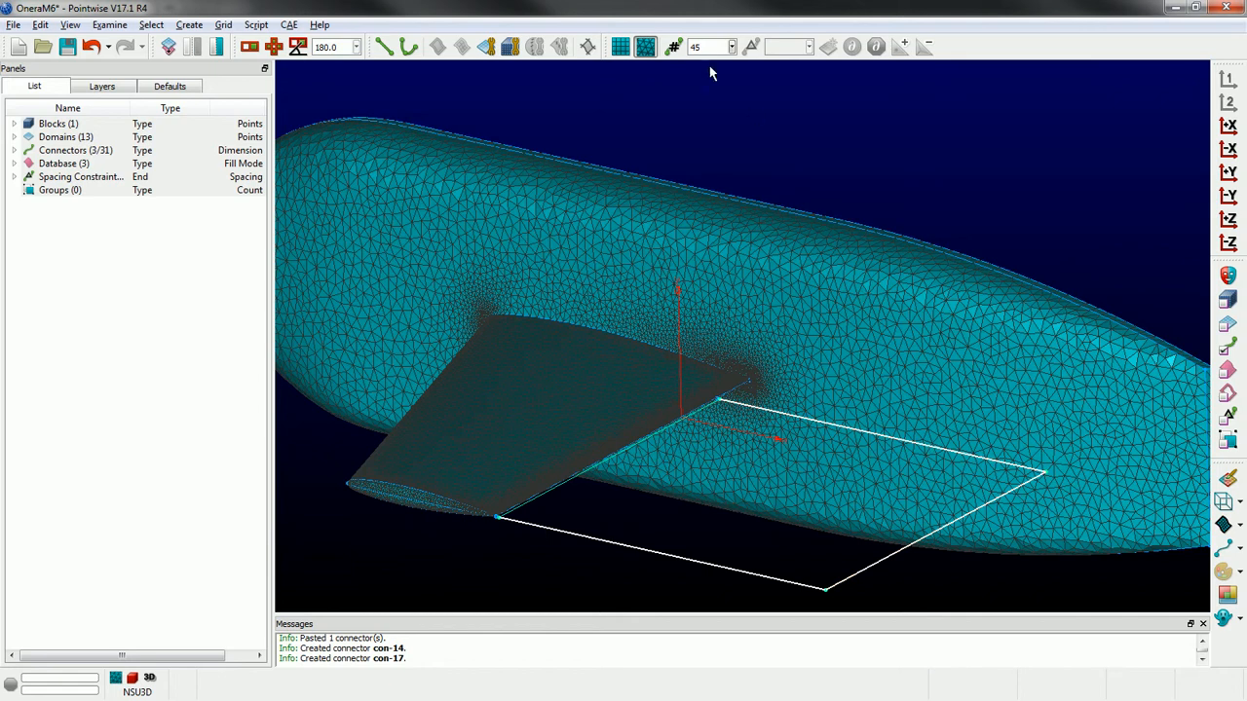
click(713, 50)
text(45)
key(Return)
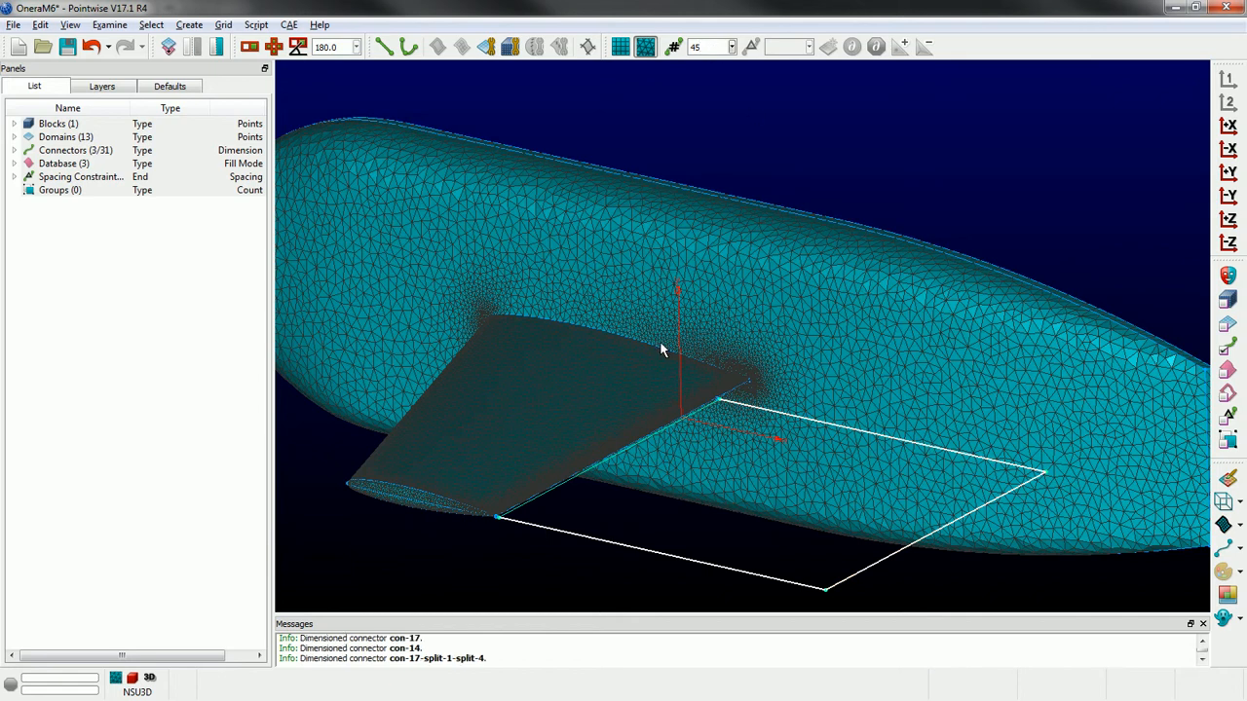
- Assemble an unstructured wake domain from the four connectors behind the trailing edge and inspect its mesh near the gap
ctrl+click(644, 439)
click(486, 47)
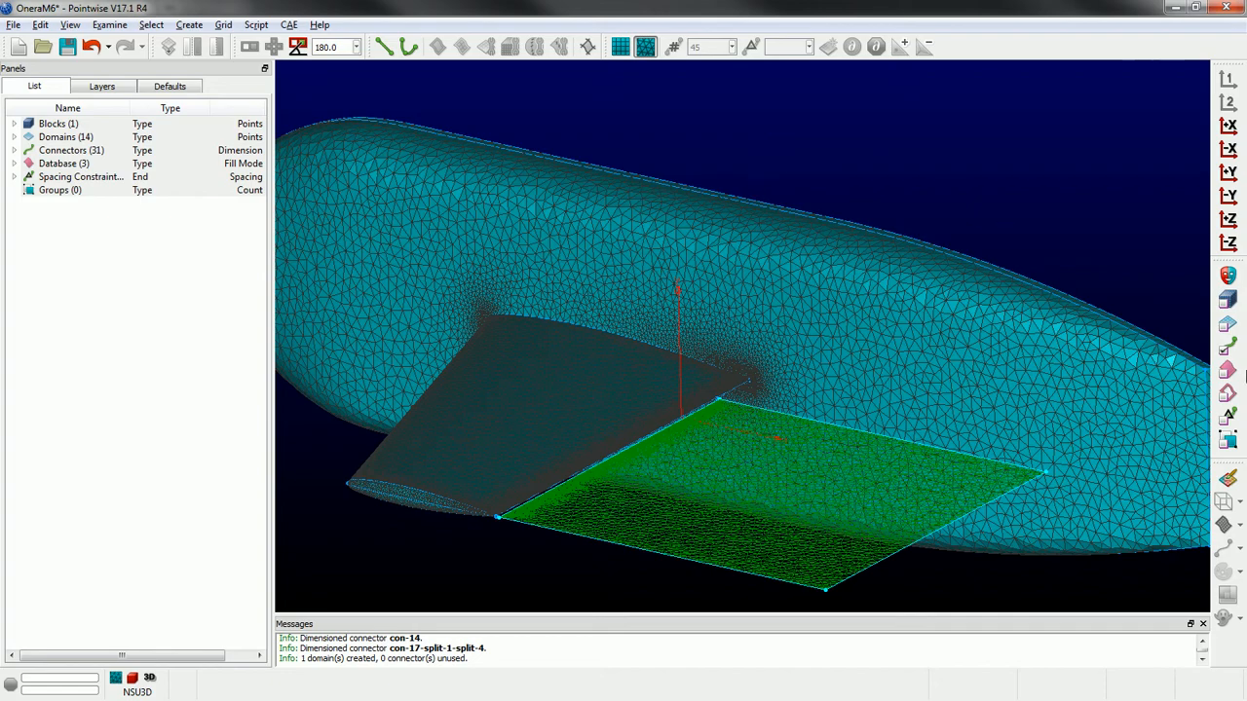
click(668, 511)
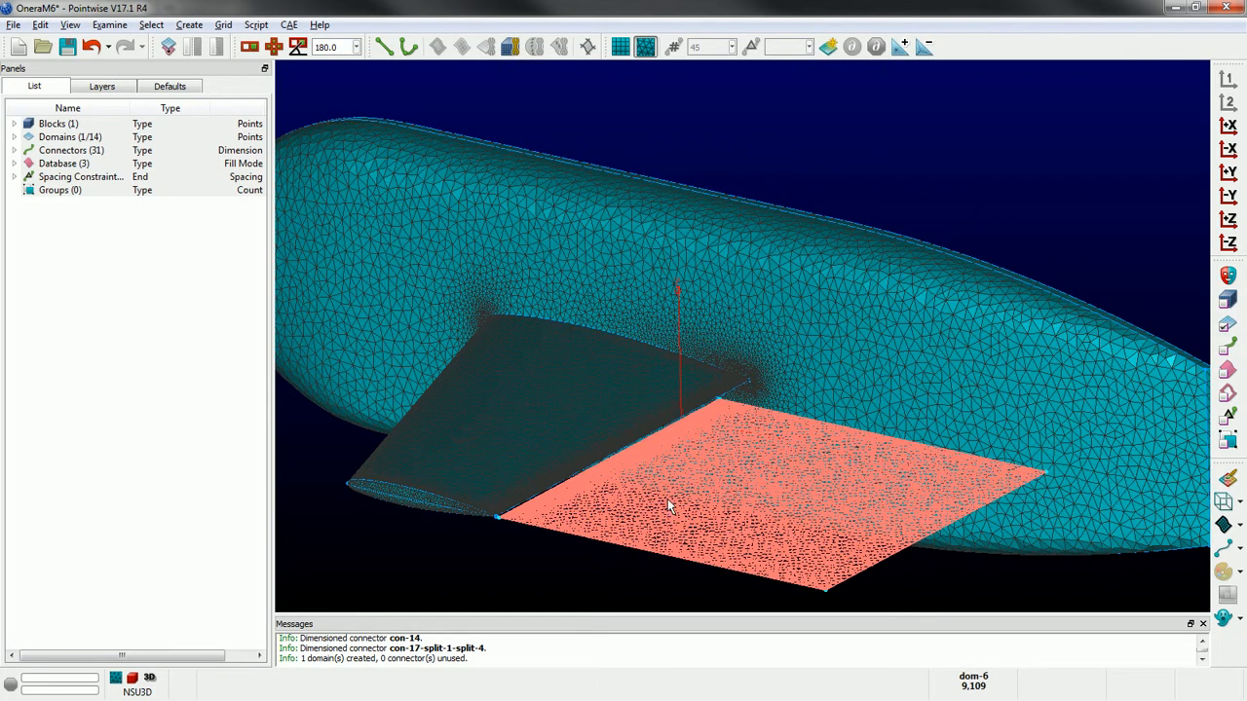
scroll(668, 499, up, 10)
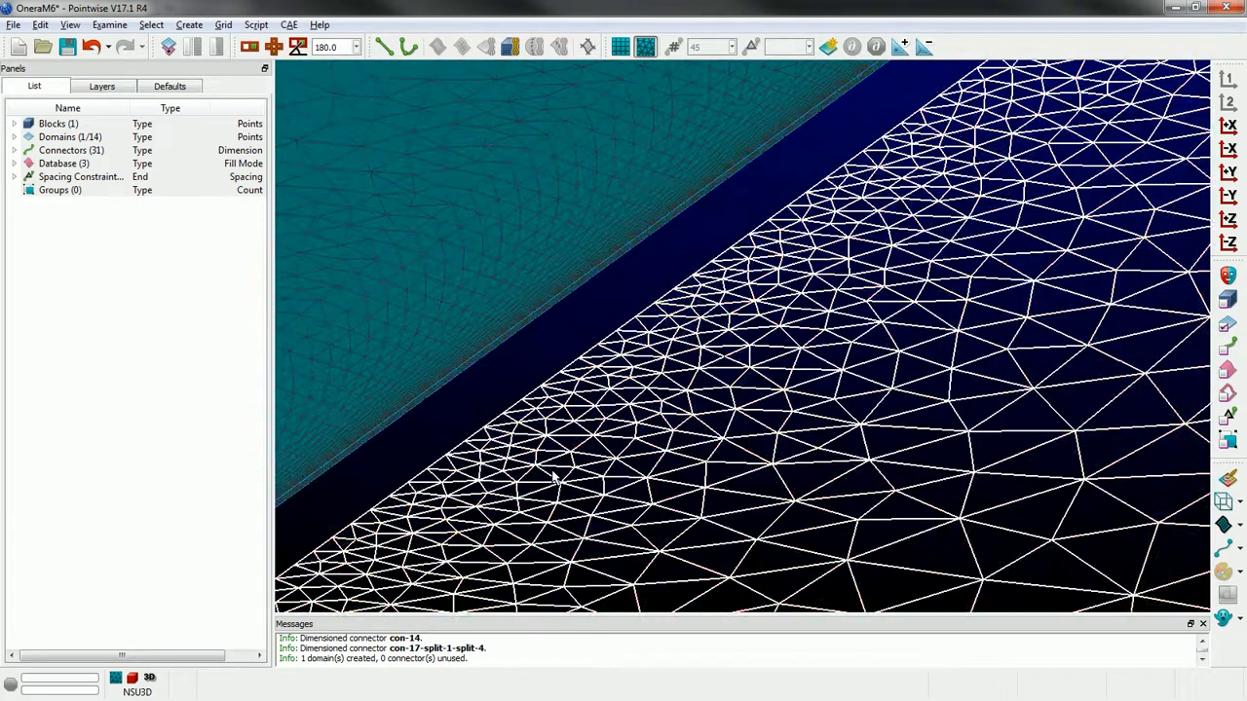
scroll(692, 482, down, 3)
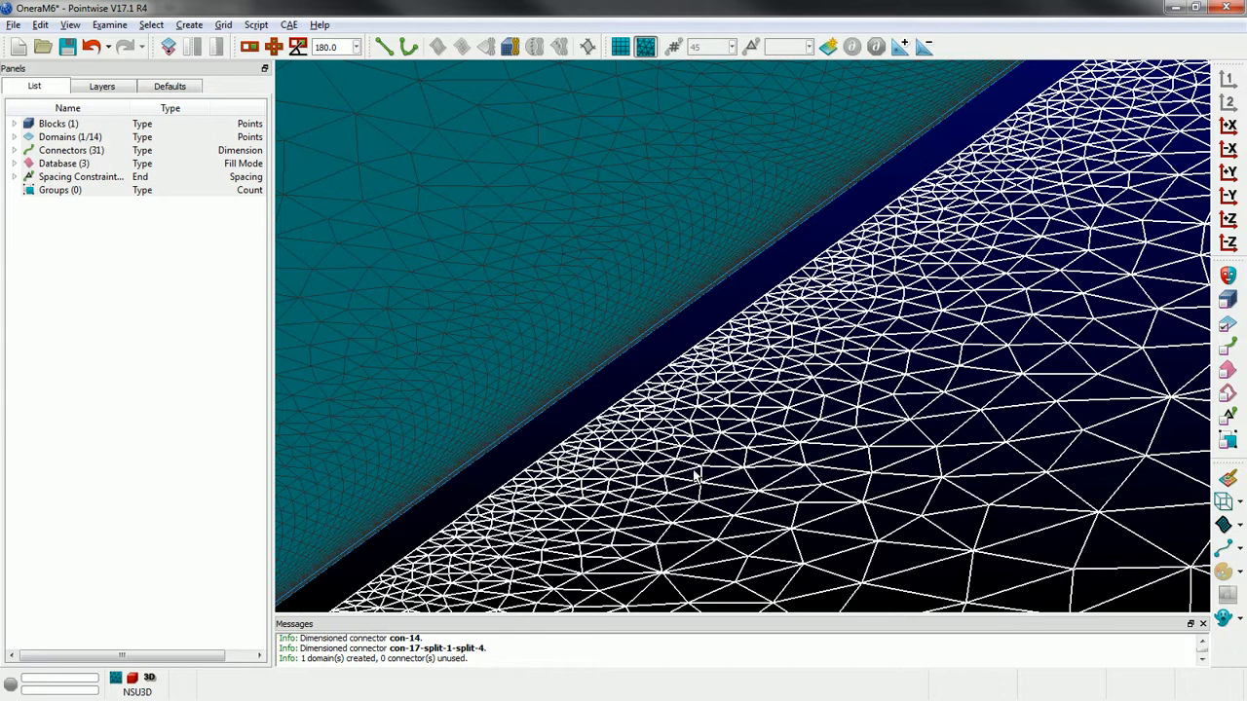
scroll(672, 475, up, 5)
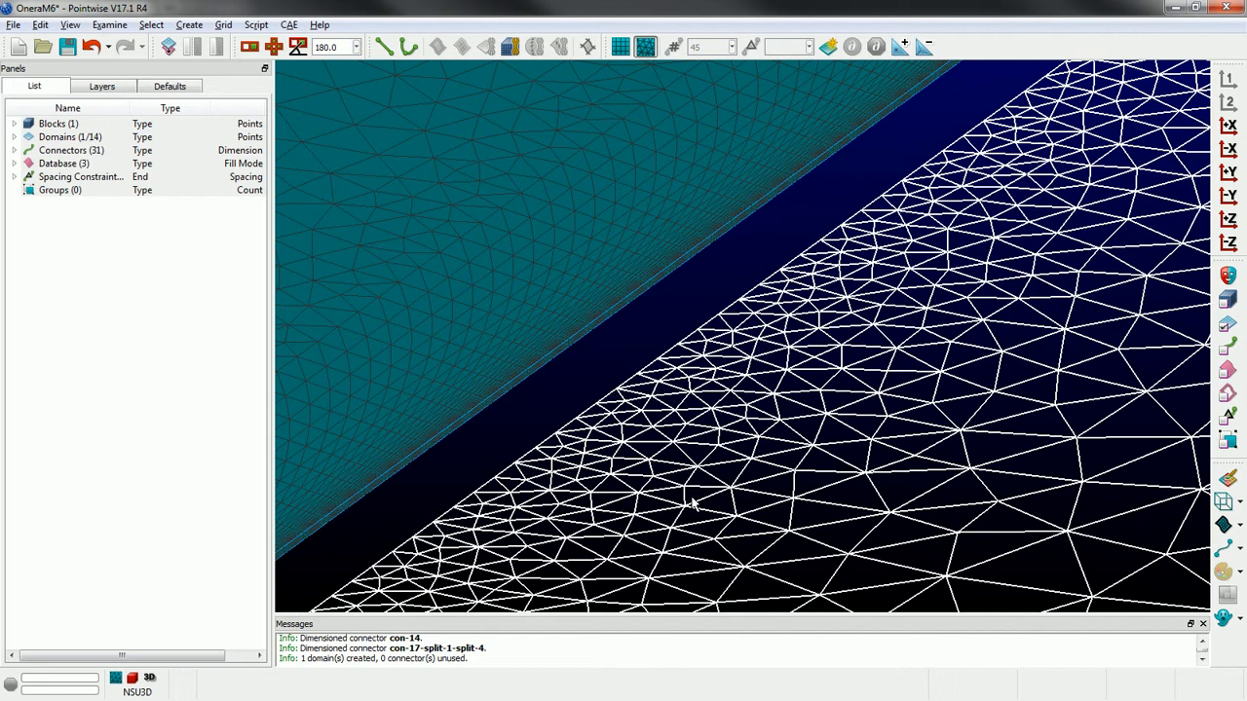
scroll(692, 504, down, 12)
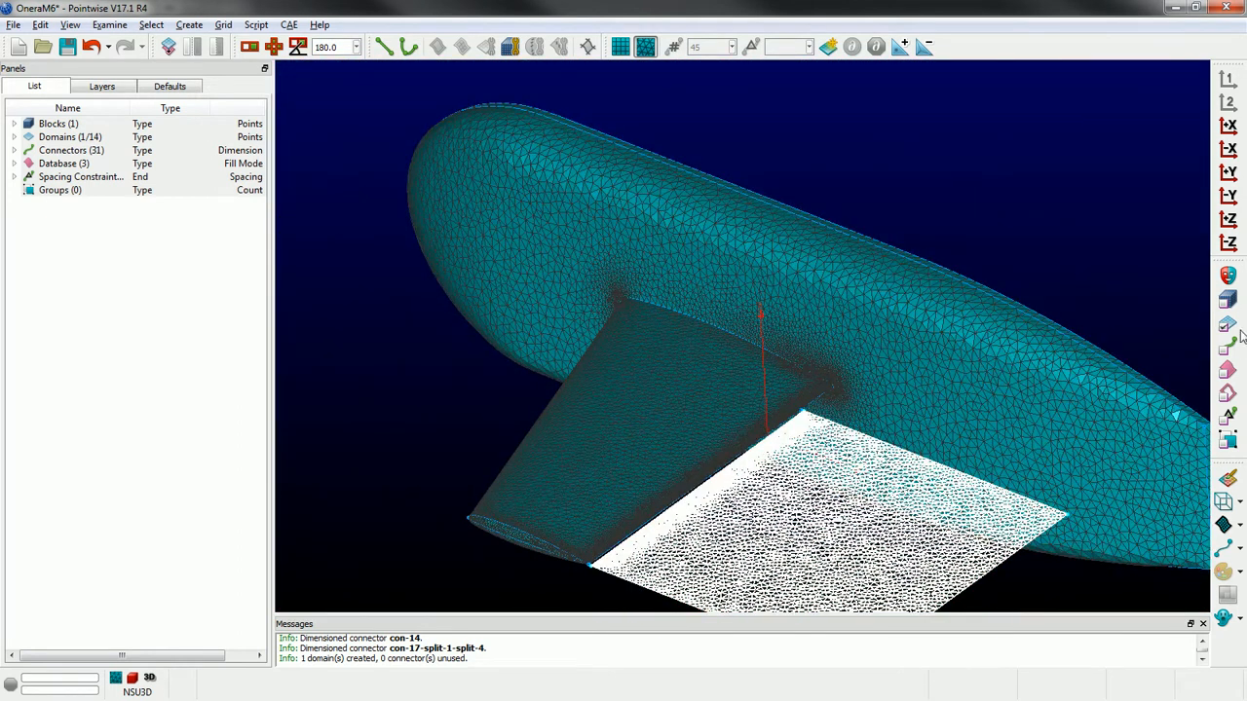
- Try to add the detached wake domain to the volume block as a baffle face
click(1233, 325)
click(1230, 301)
click(893, 280)
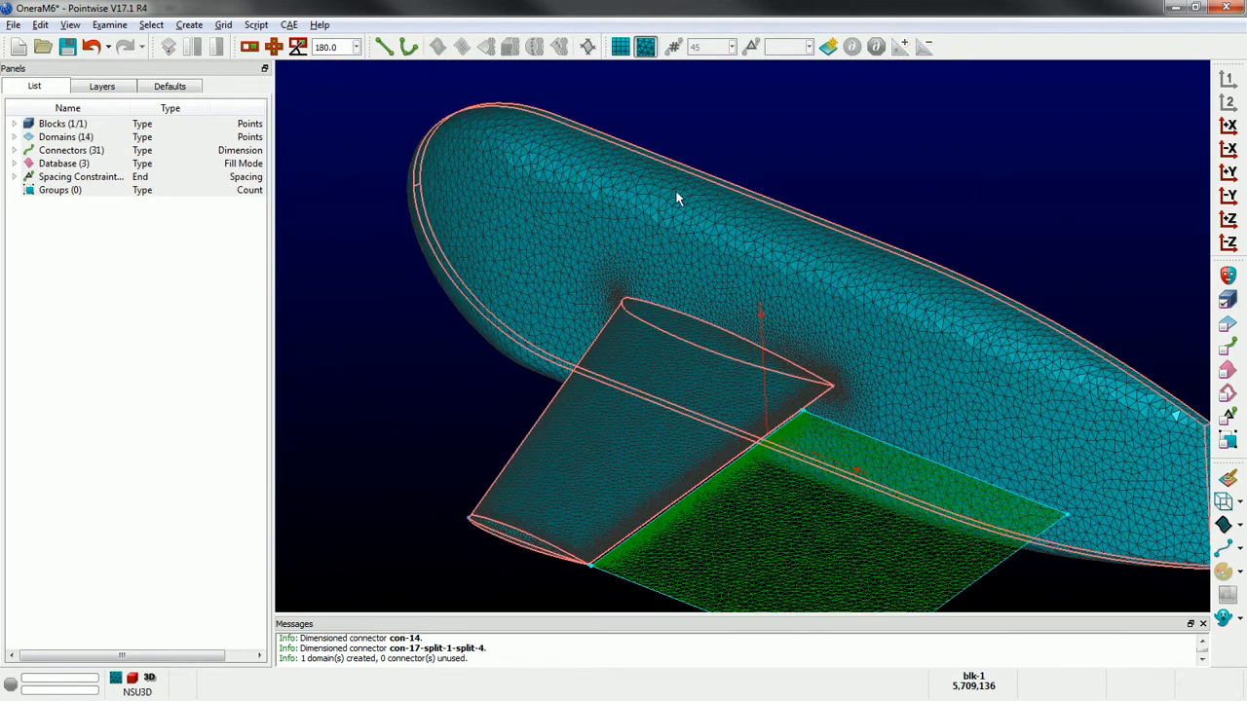
key(ctrl+d)
click(40, 24)
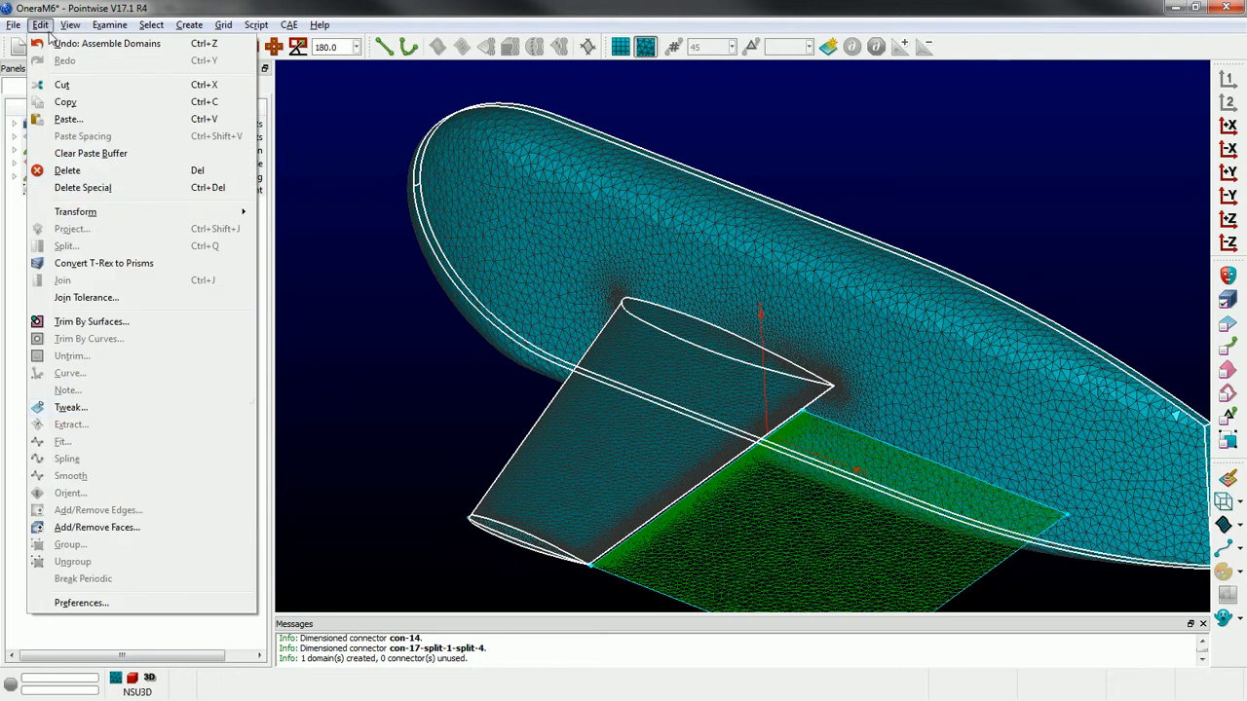
click(88, 528)
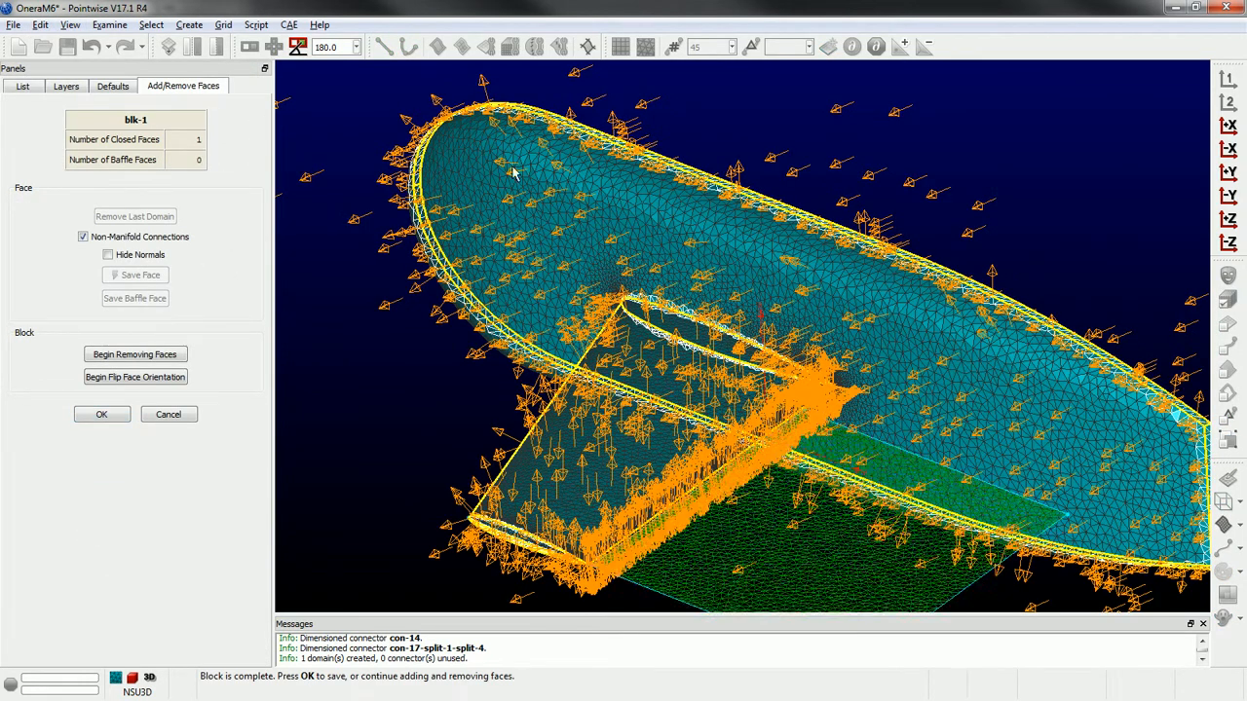
scroll(514, 174, down, 1)
scroll(846, 562, up, 2)
click(760, 528)
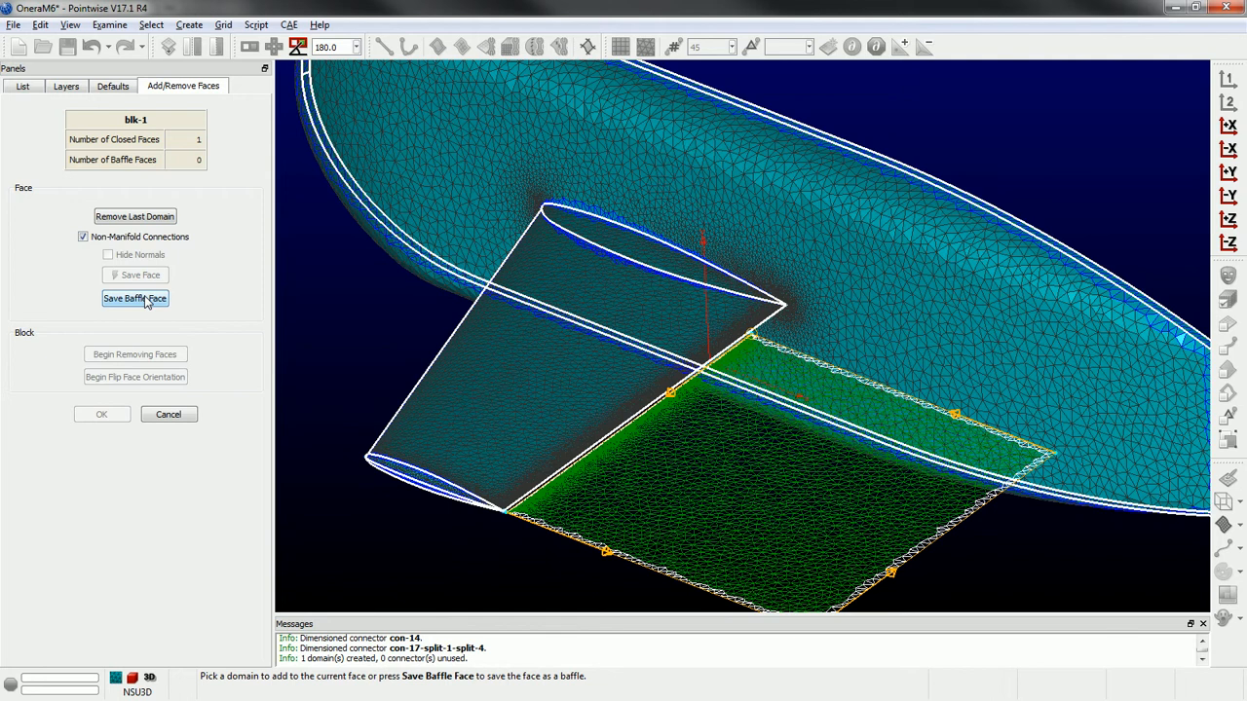
click(177, 417)
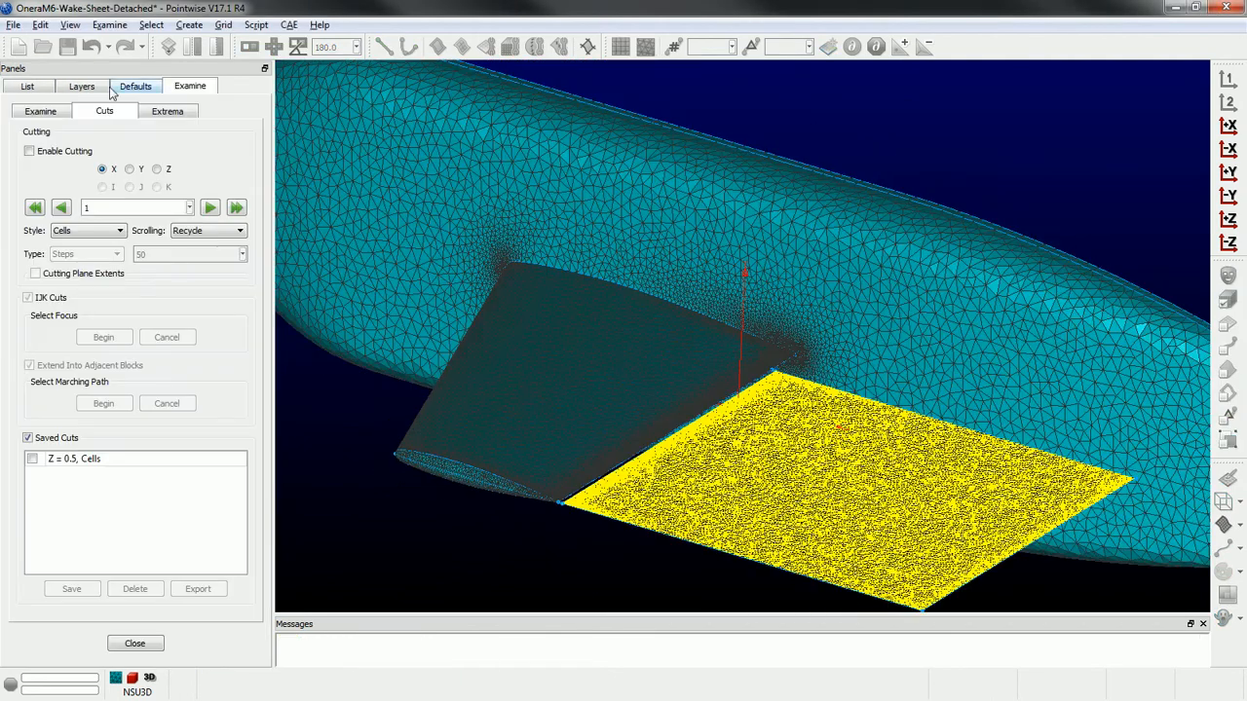
- Display the saved Z = 0.5 cell cut and hide the surface domains covering it
click(32, 460)
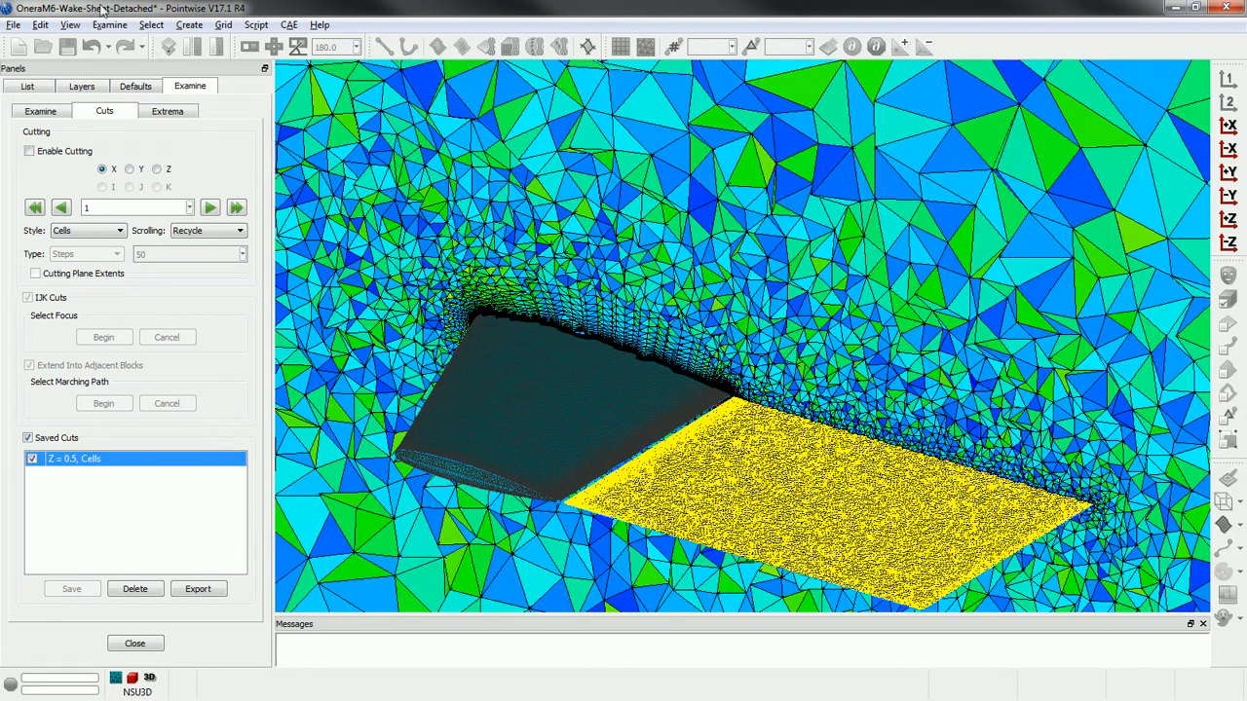
click(70, 24)
click(112, 202)
- Examine the cell resolution behind the blunt trailing edge and along the wake in the cut, and close the examination
scroll(569, 446, up, 5)
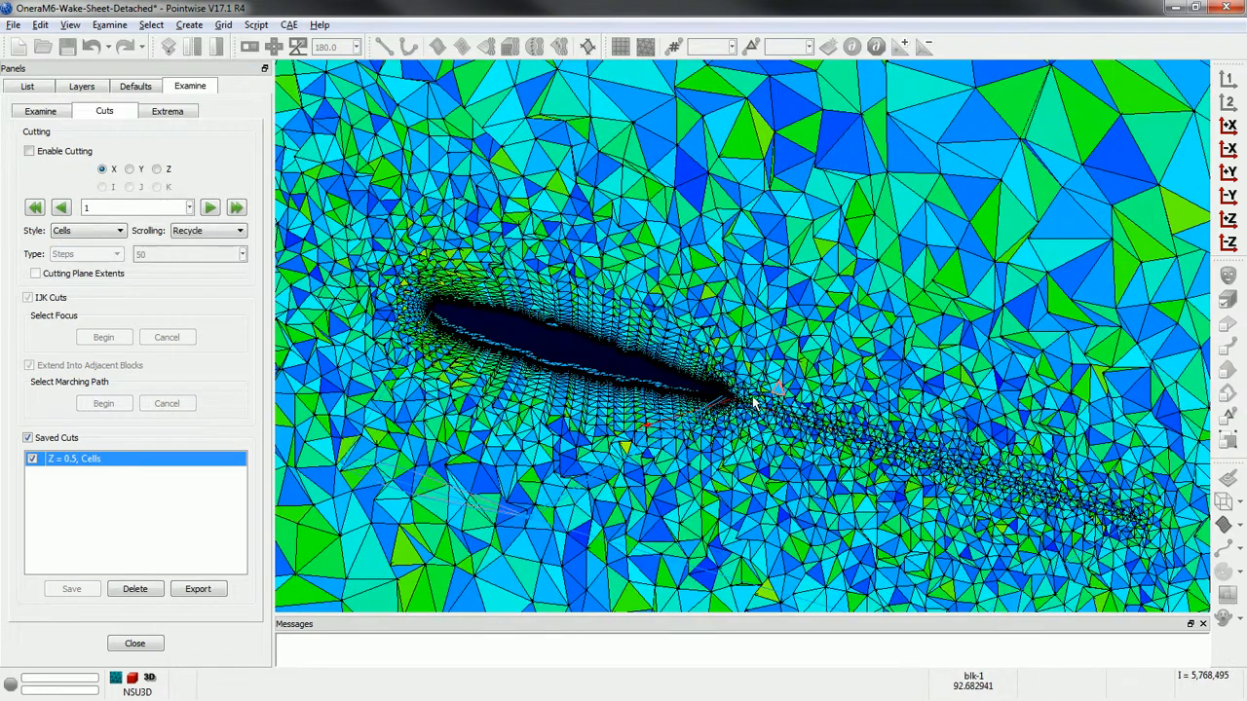
scroll(570, 446, up, 1)
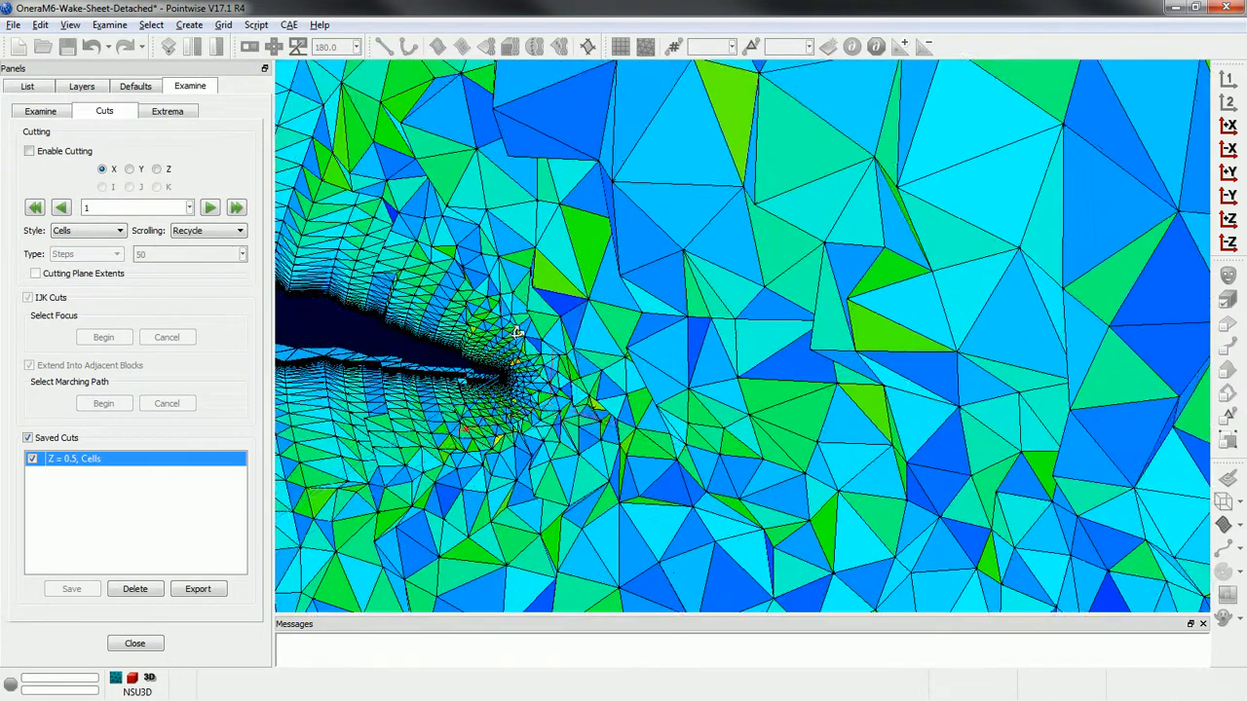
ctrl+right_drag(515, 333, 537, 382)
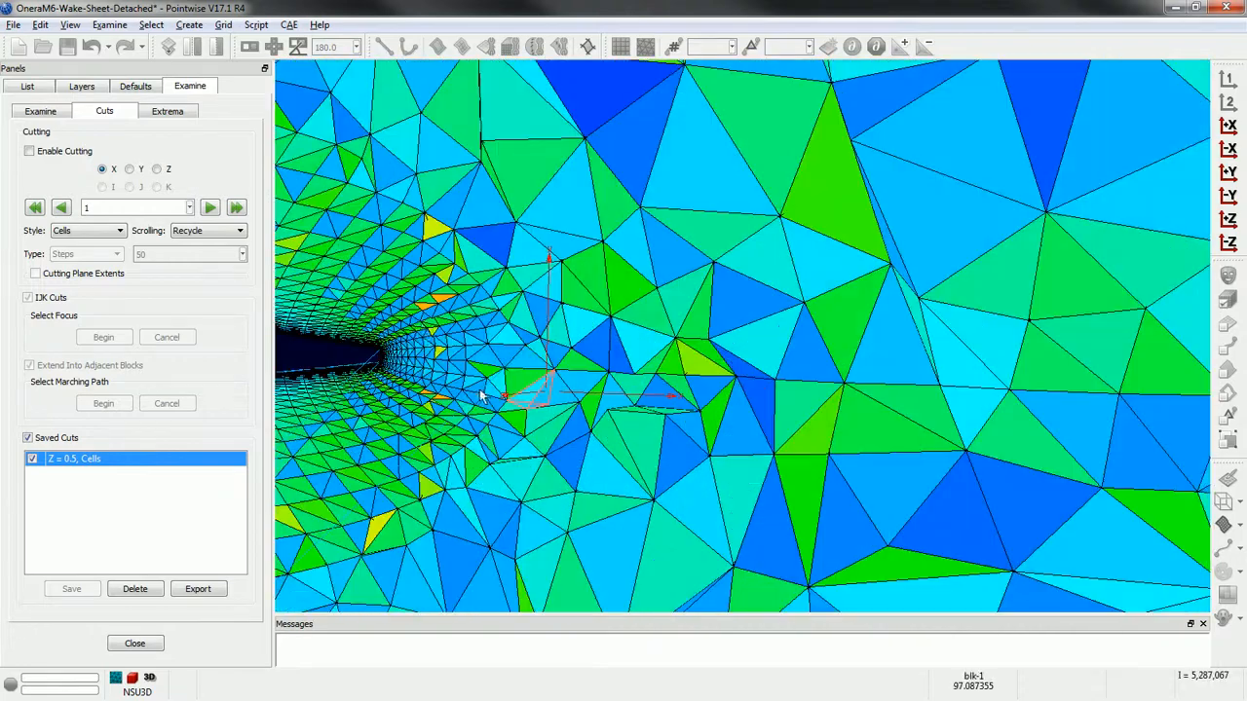
scroll(475, 390, down, 2)
scroll(475, 390, down, 3)
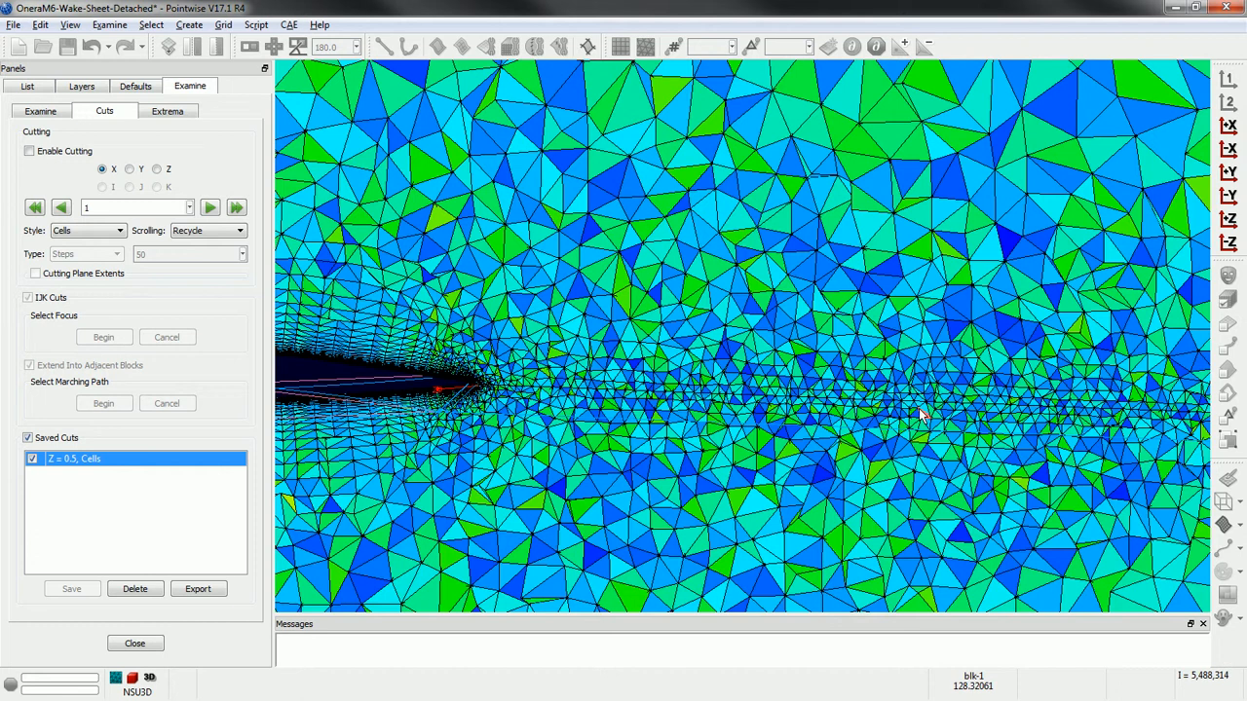
scroll(571, 402, down, 1)
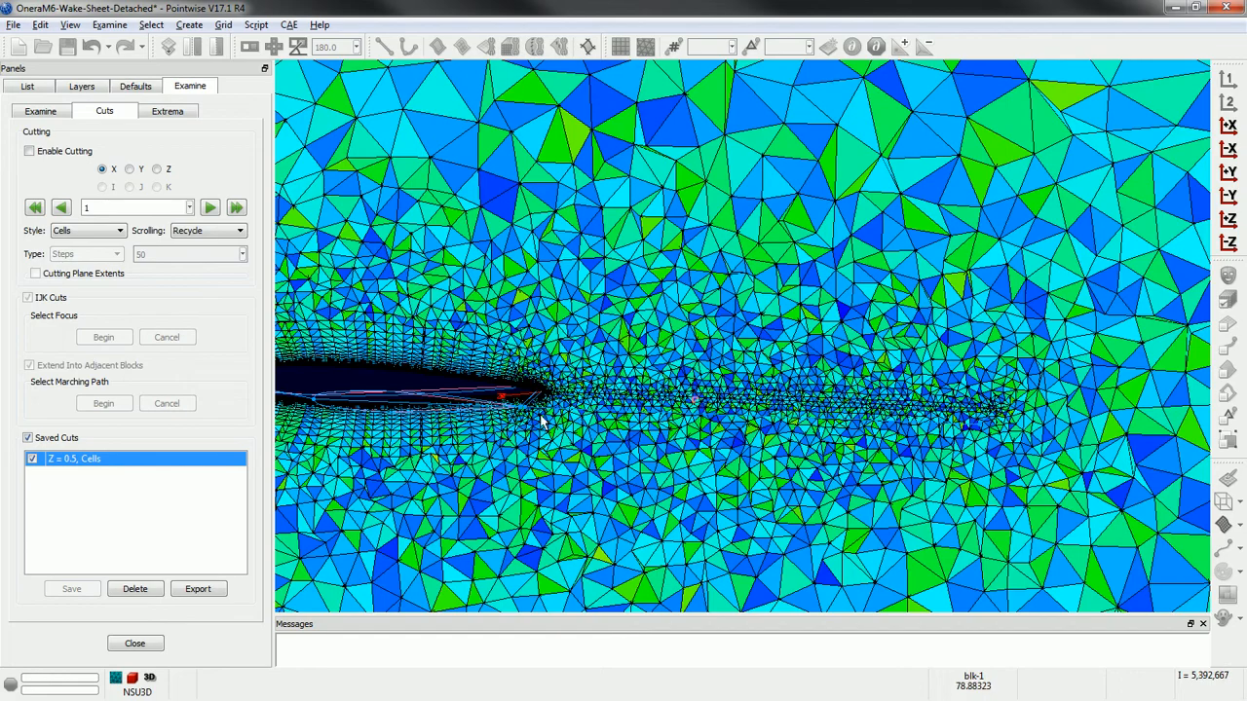
scroll(699, 403, down, 3)
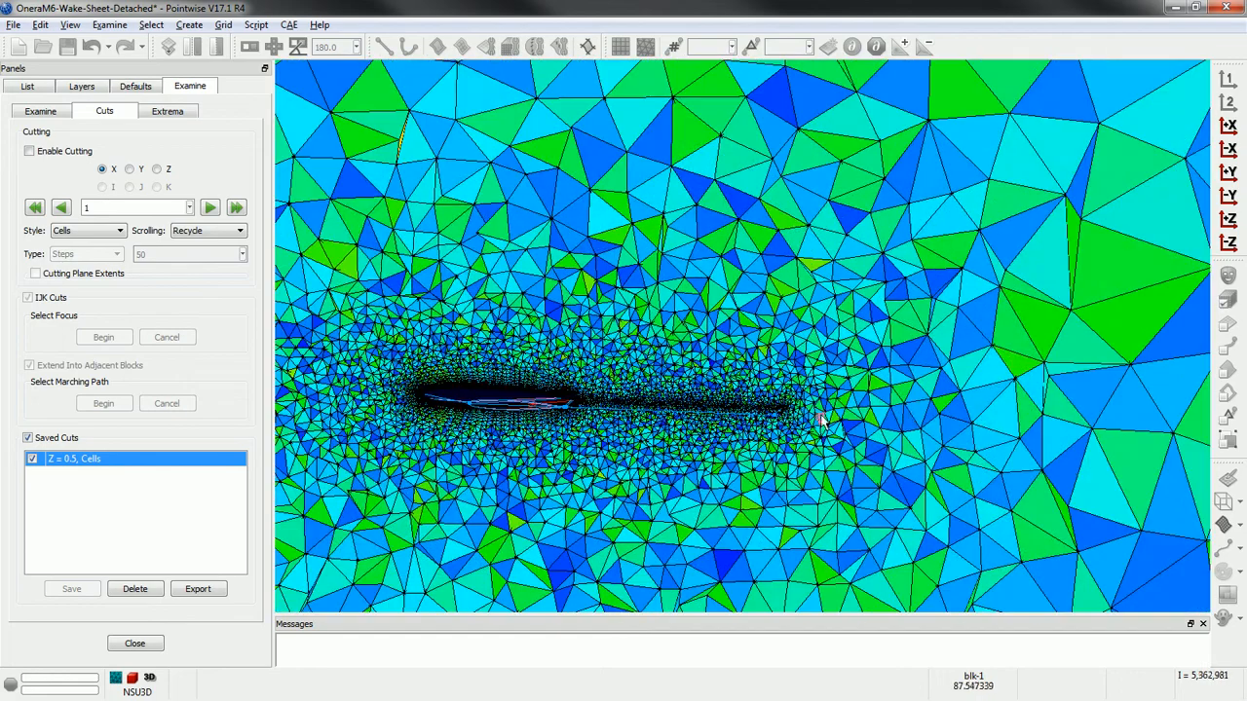
scroll(658, 383, up, 8)
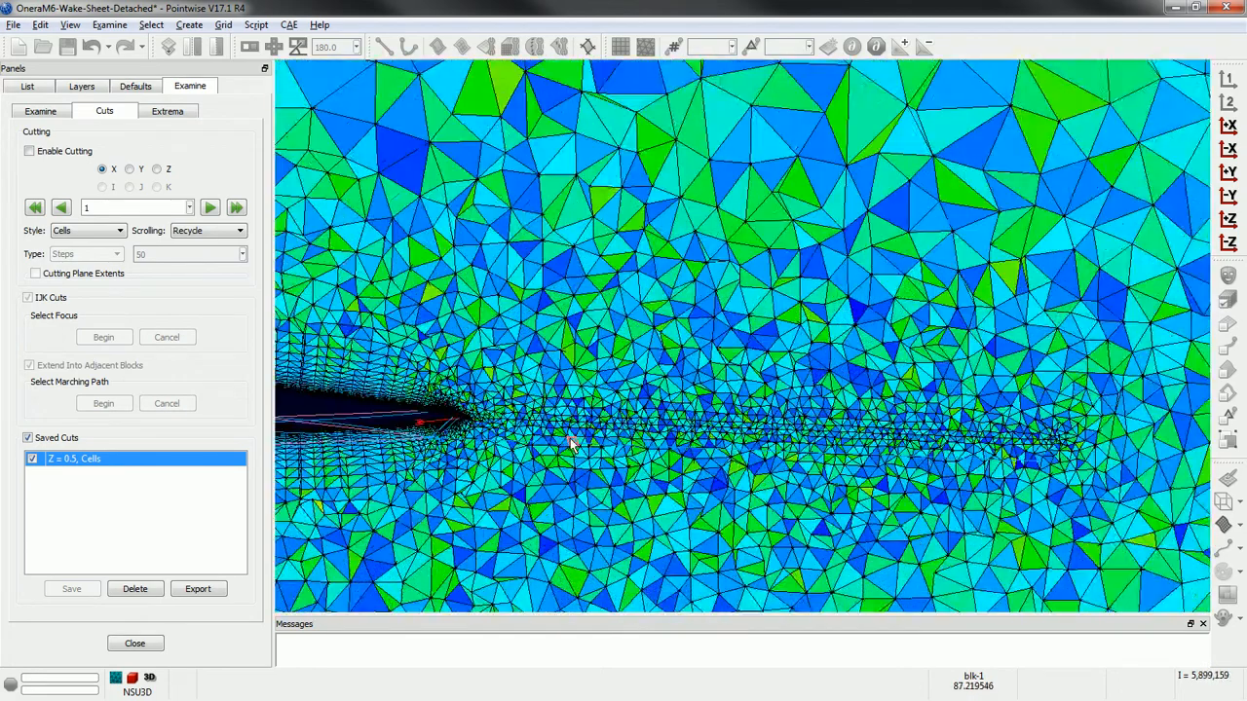
scroll(682, 434, up, 3)
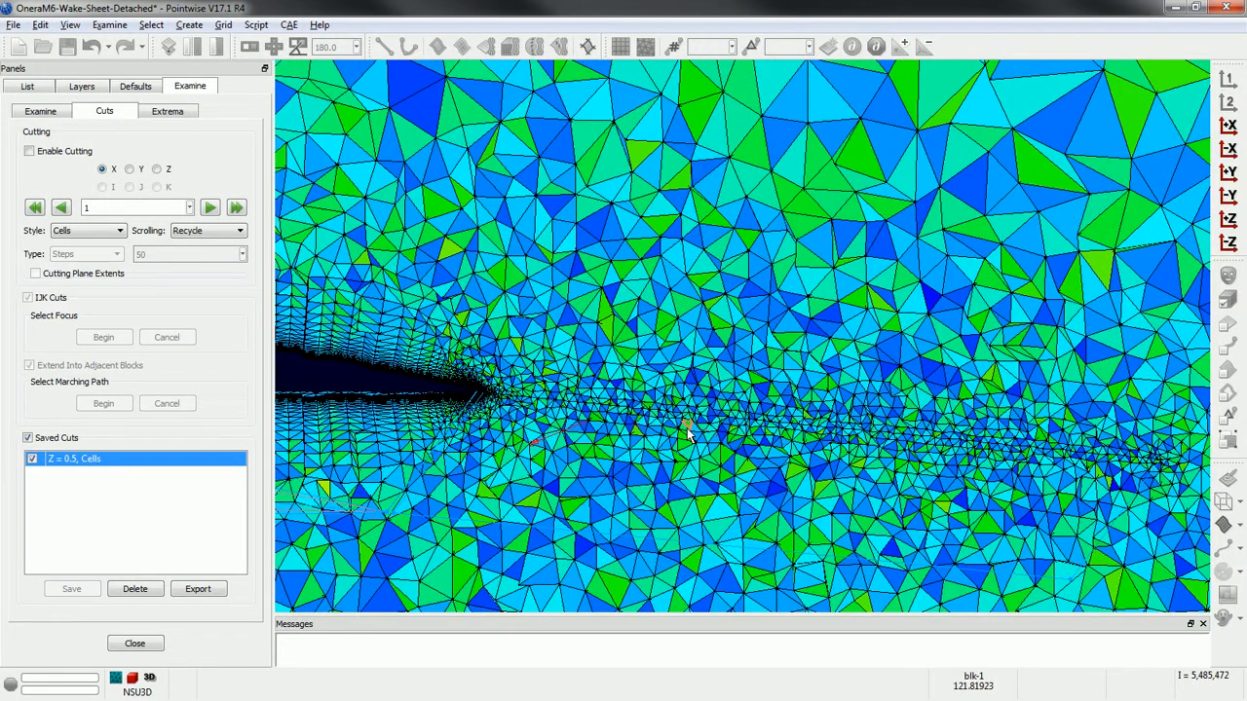
click(135, 646)
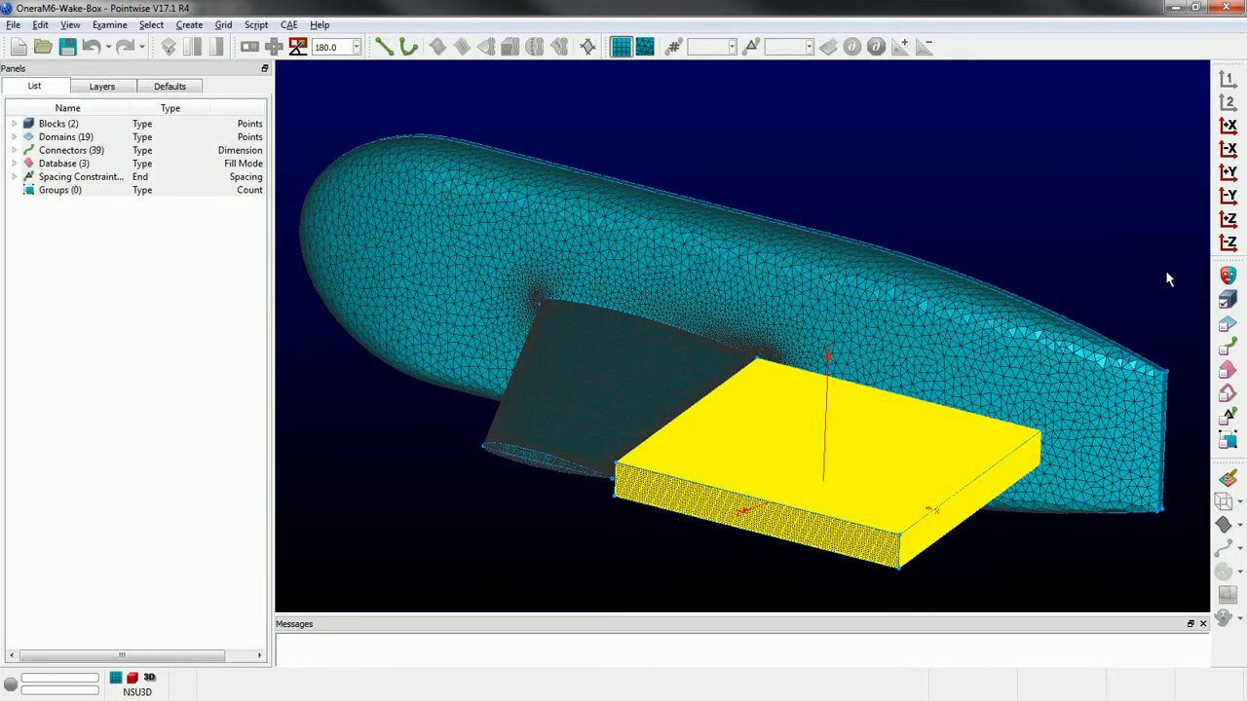
- Examine the structured wake box, its surface mesh and the gap between it and the wing's trailing edge
scroll(853, 443, up, 3)
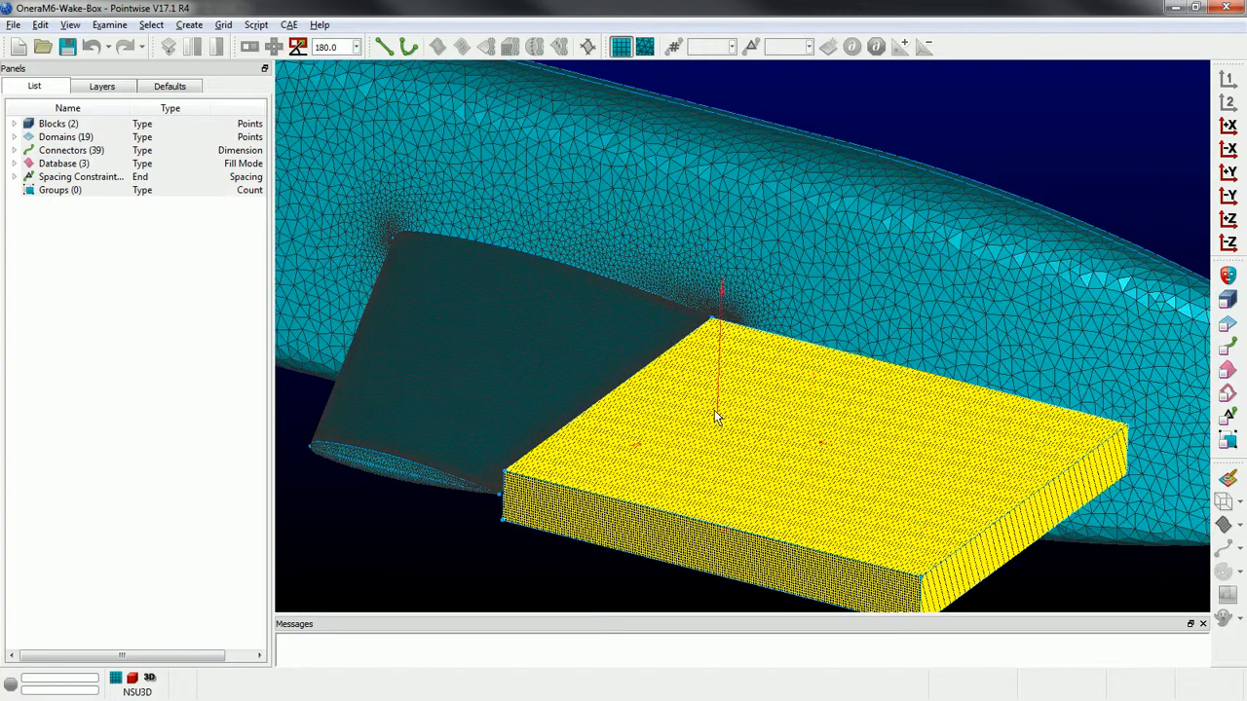
scroll(714, 412, up, 5)
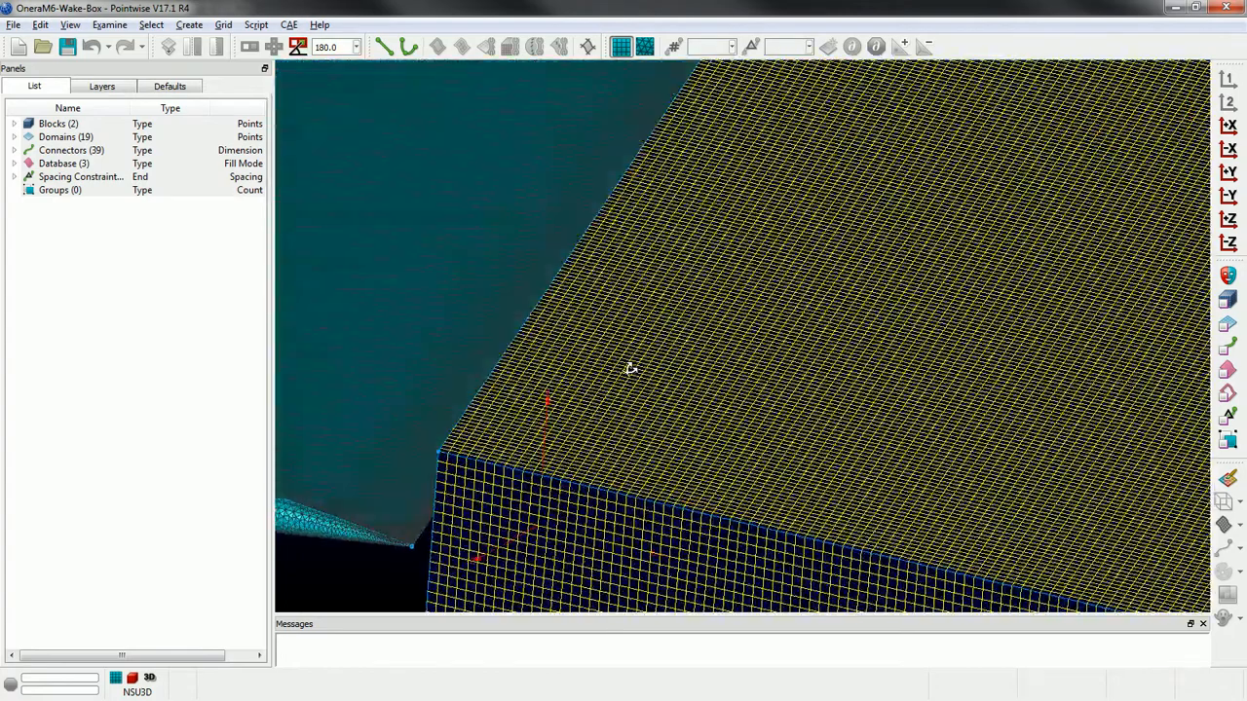
ctrl+right_drag(631, 368, 615, 242)
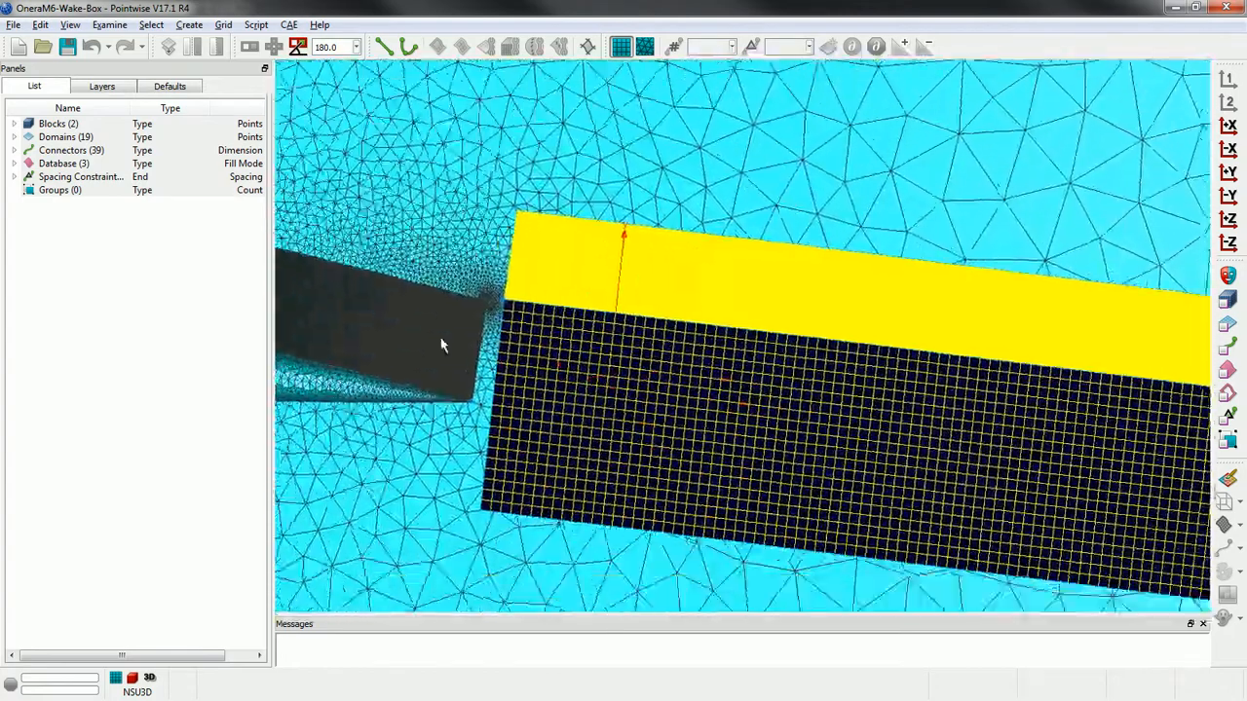
scroll(443, 345, up, 4)
ctrl+right_drag(472, 343, 484, 462)
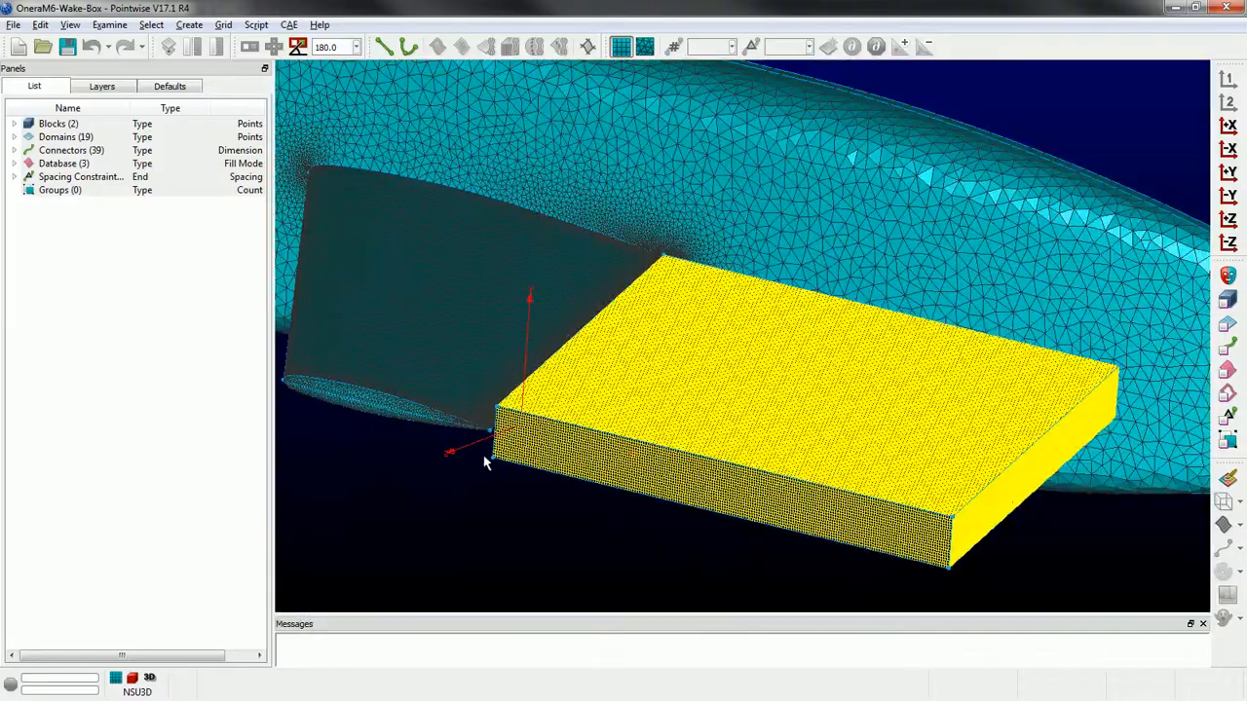
scroll(695, 503, down, 2)
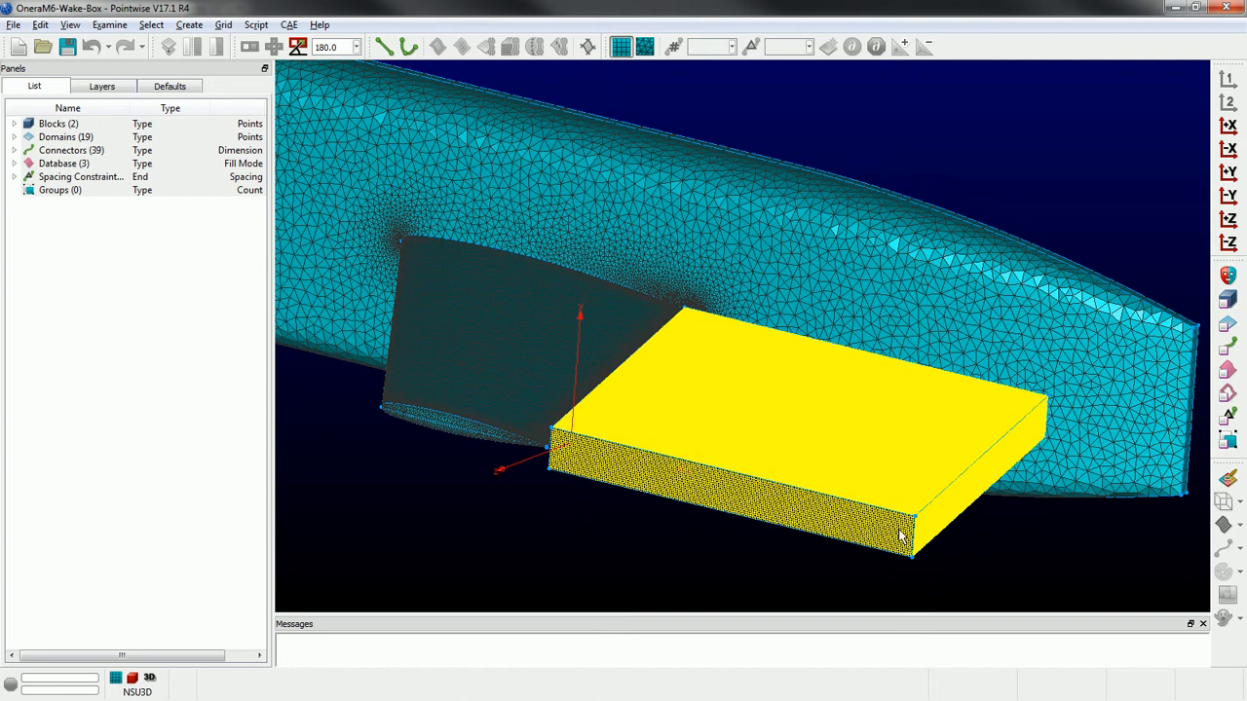
scroll(957, 564, down, 2)
ctrl+right_drag(904, 477, 877, 517)
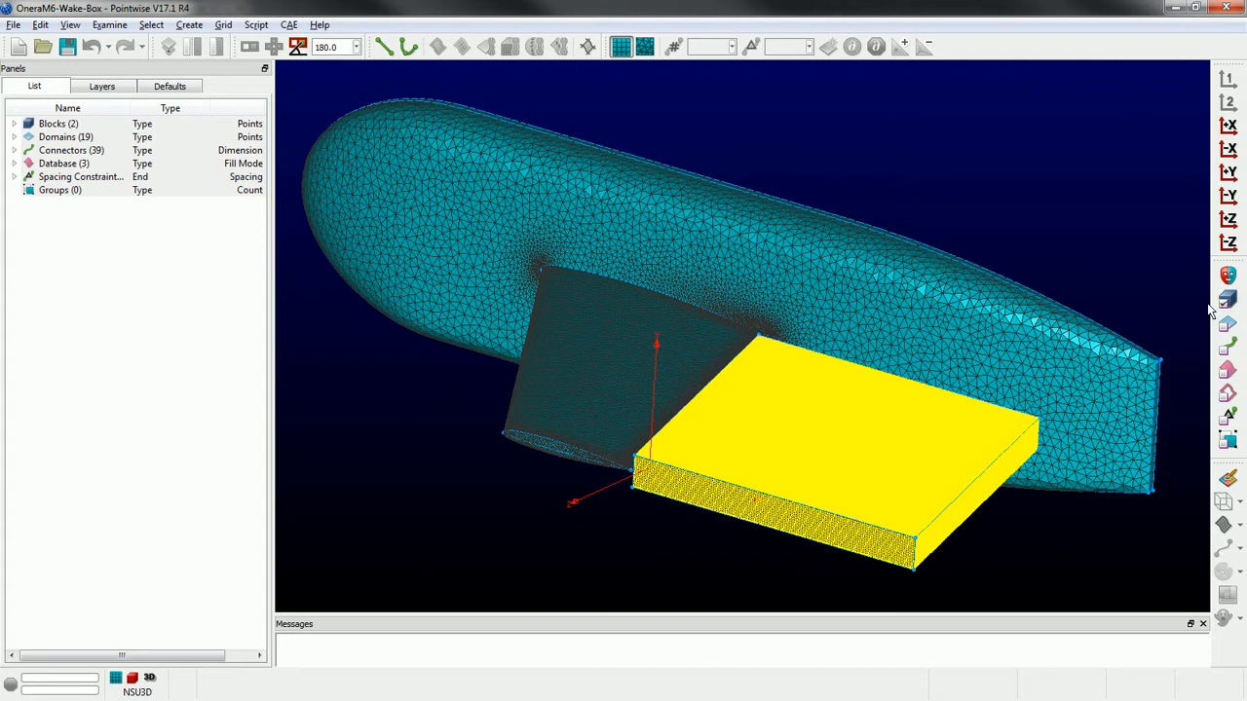
- Remove the closed face formed by the wake box from the outer volume block using Add/Remove Faces
click(703, 251)
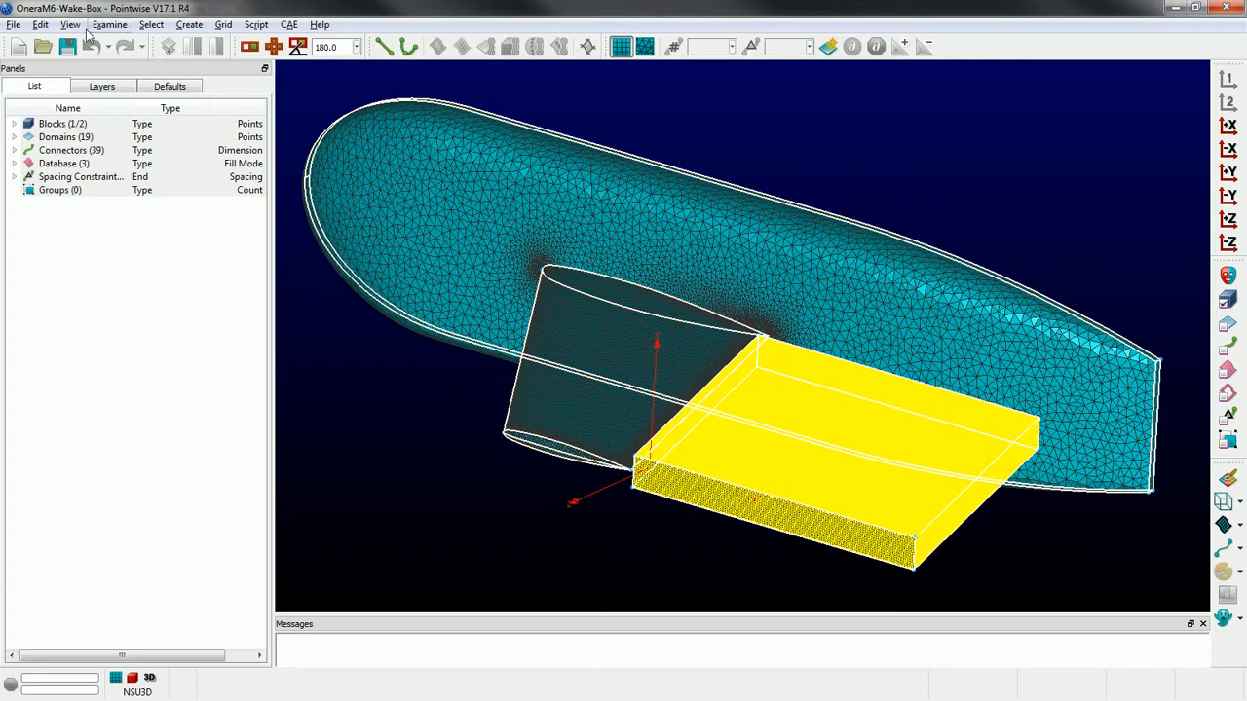
click(41, 25)
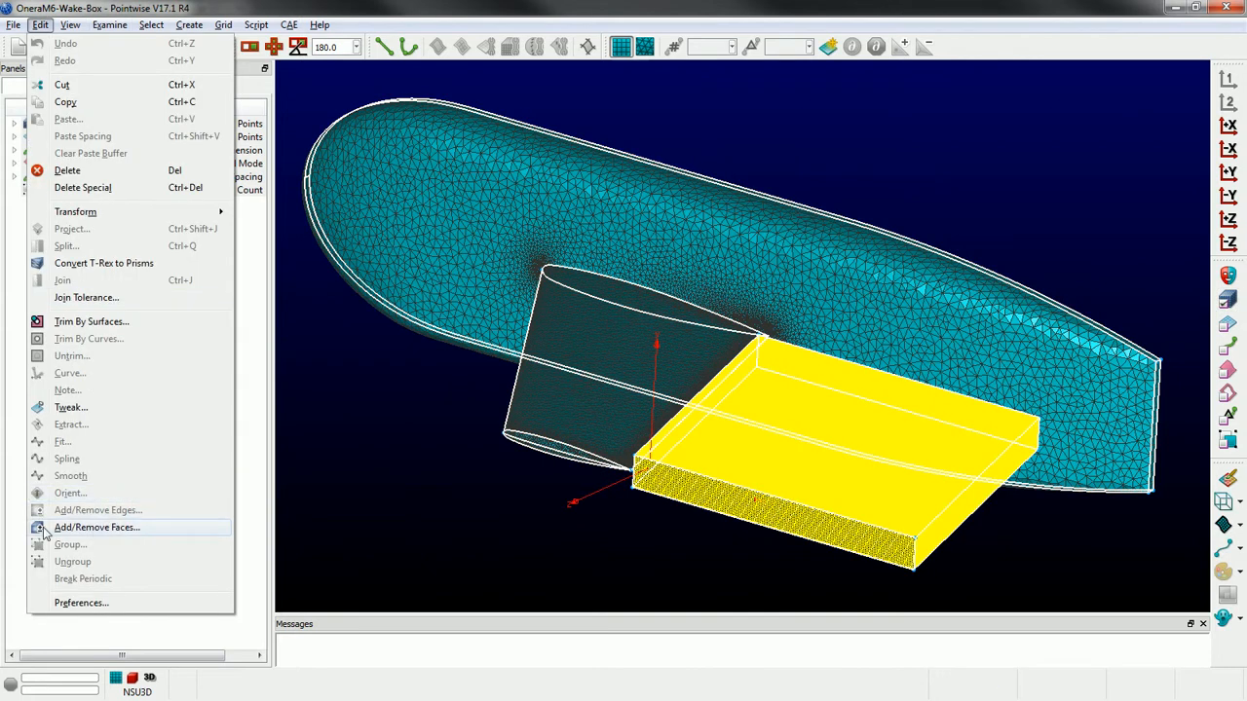
click(131, 527)
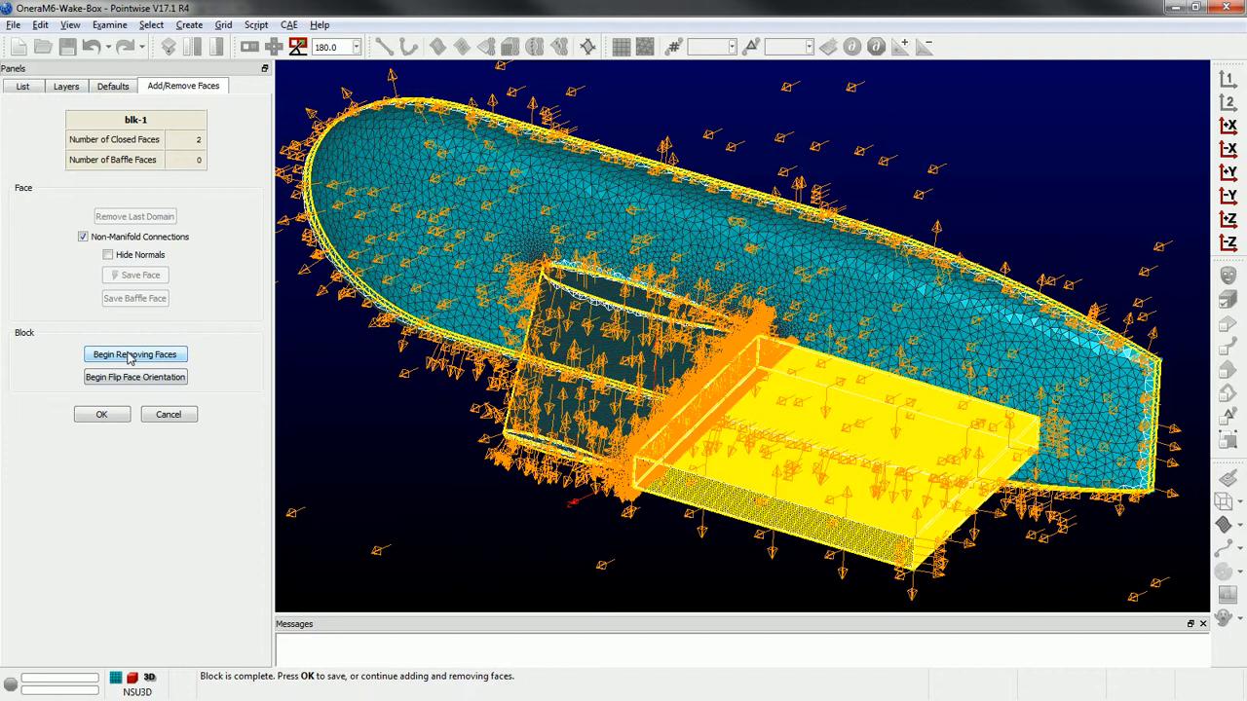
click(130, 355)
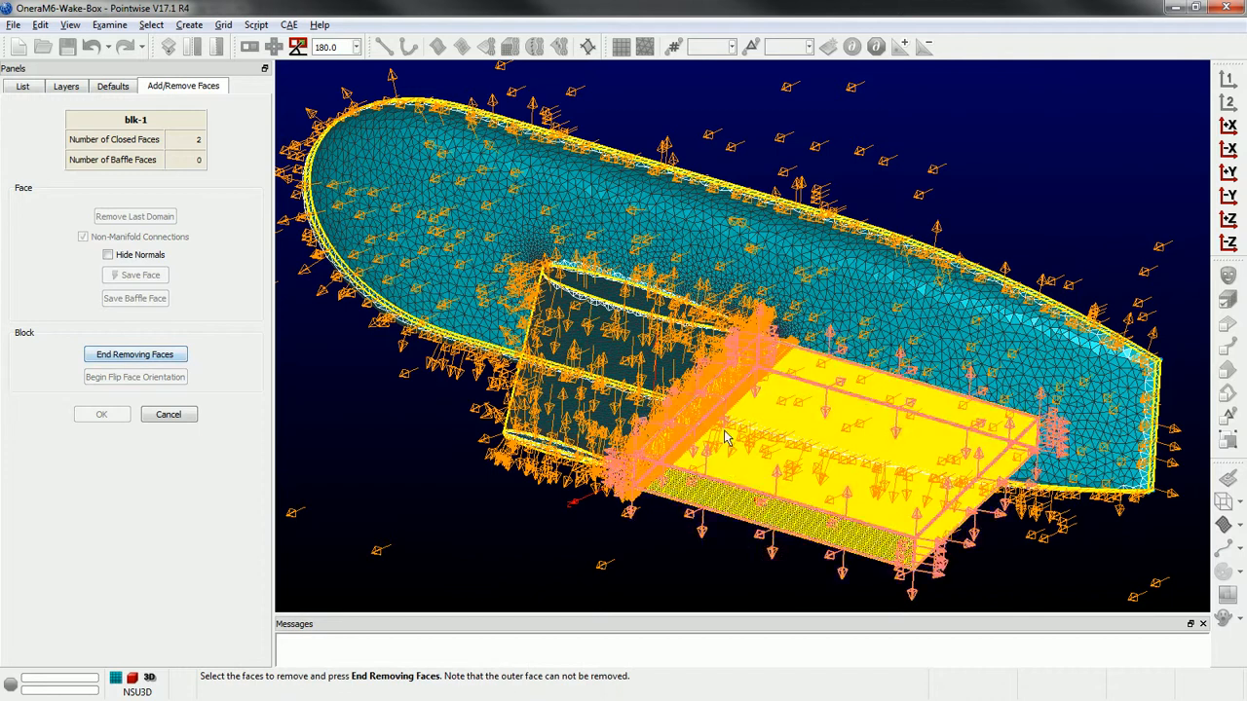
click(168, 359)
scroll(861, 481, up, 2)
mouse_move(821, 449)
ctrl+right_down()
mouse_move(746, 397)
mouse_move(786, 449)
mouse_move(825, 464)
ctrl+right_up()
scroll(460, 500, down, 1)
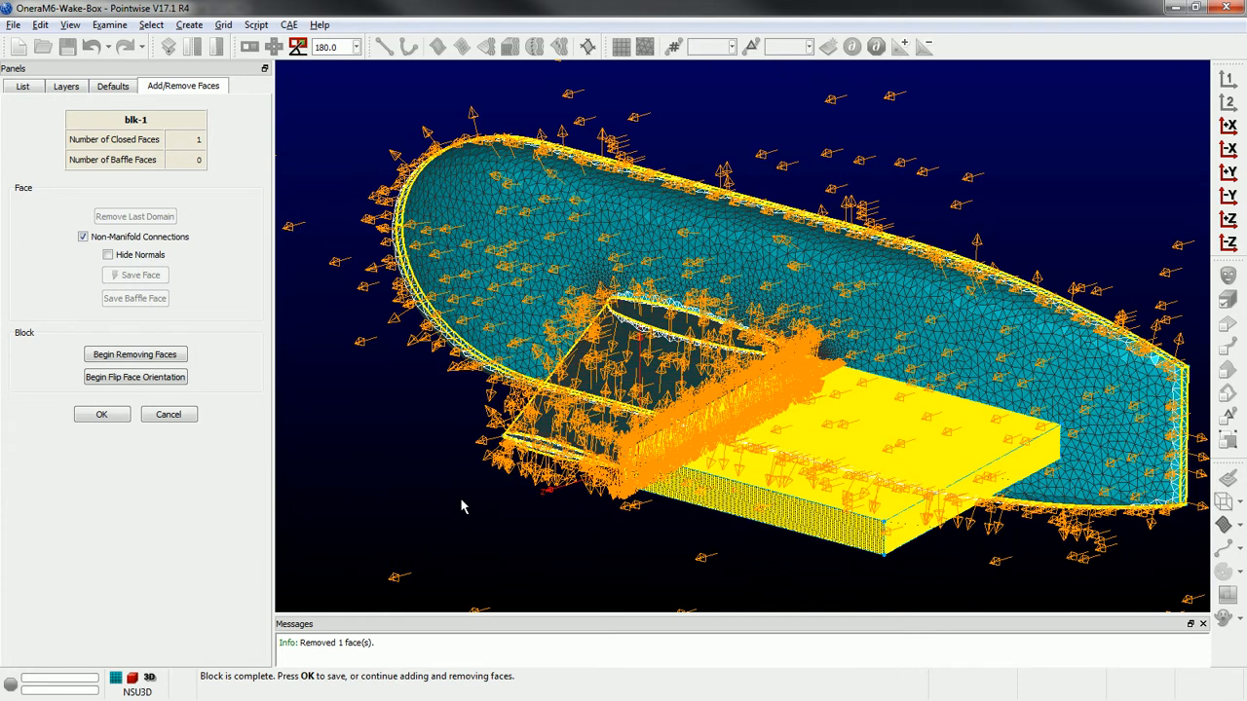
- Try to assemble the wake box's surface domains into a closed face for the outer volume block, and cancel the Add/Remove Faces changes
click(799, 461)
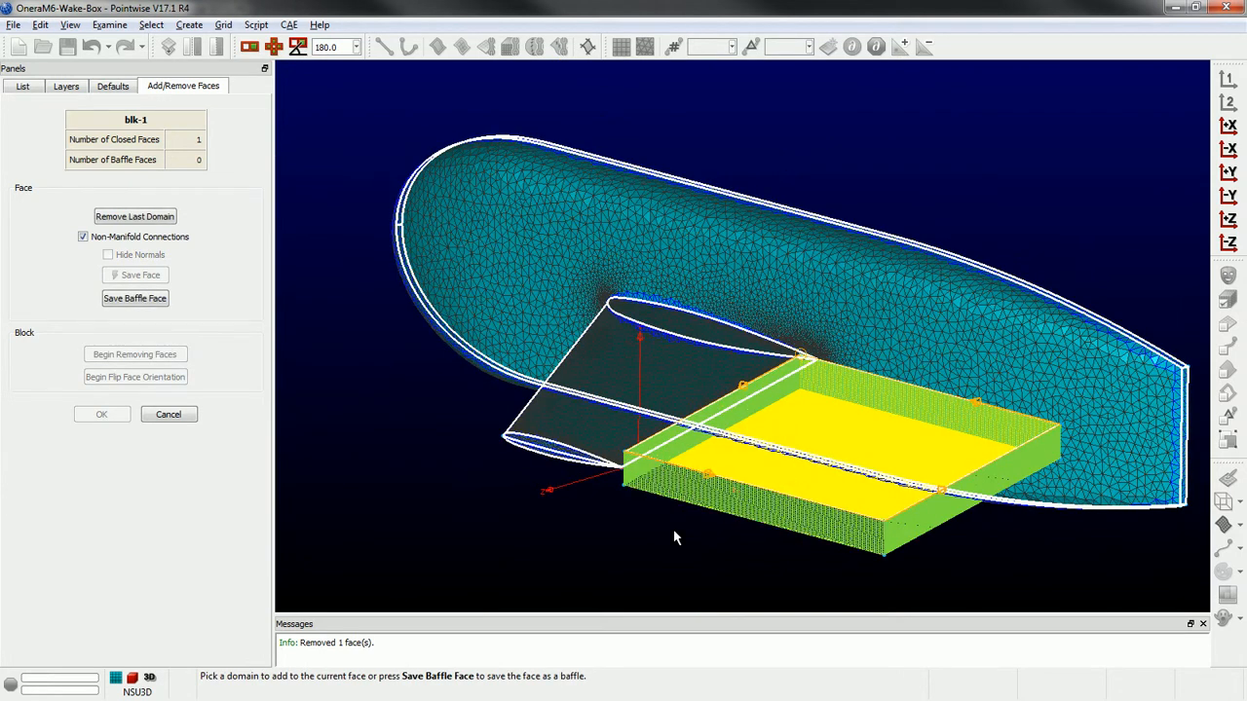
click(273, 47)
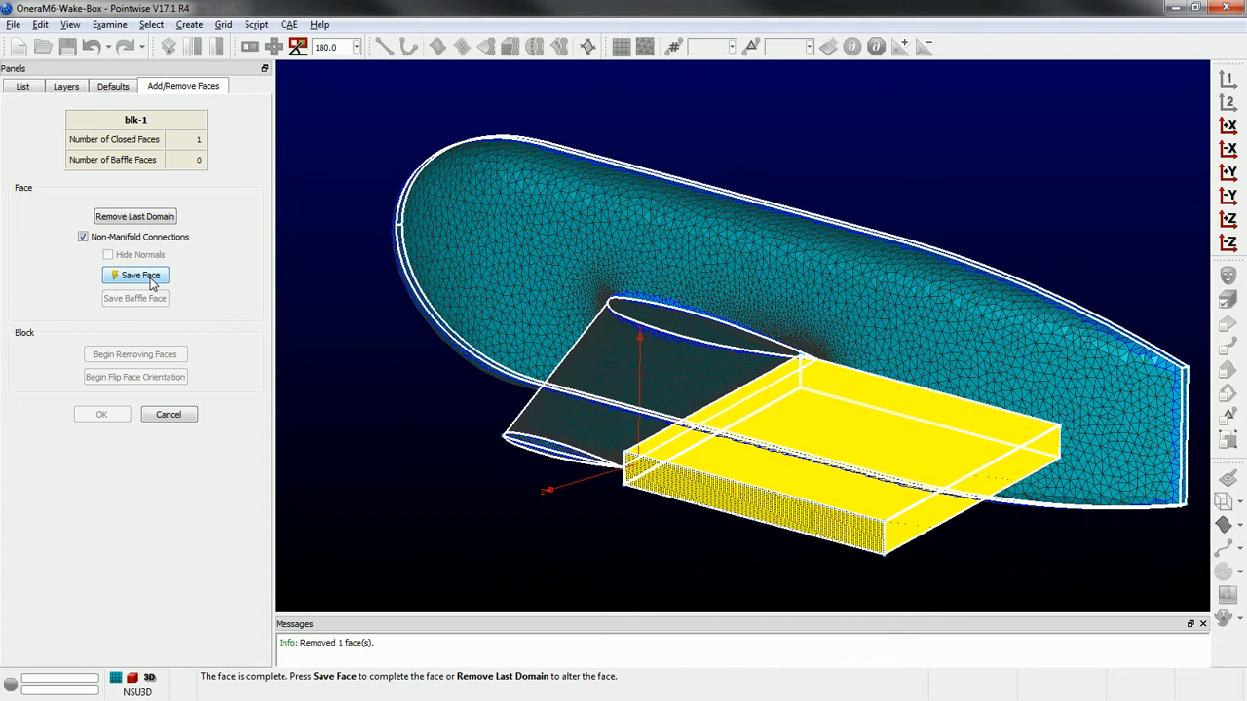
click(183, 417)
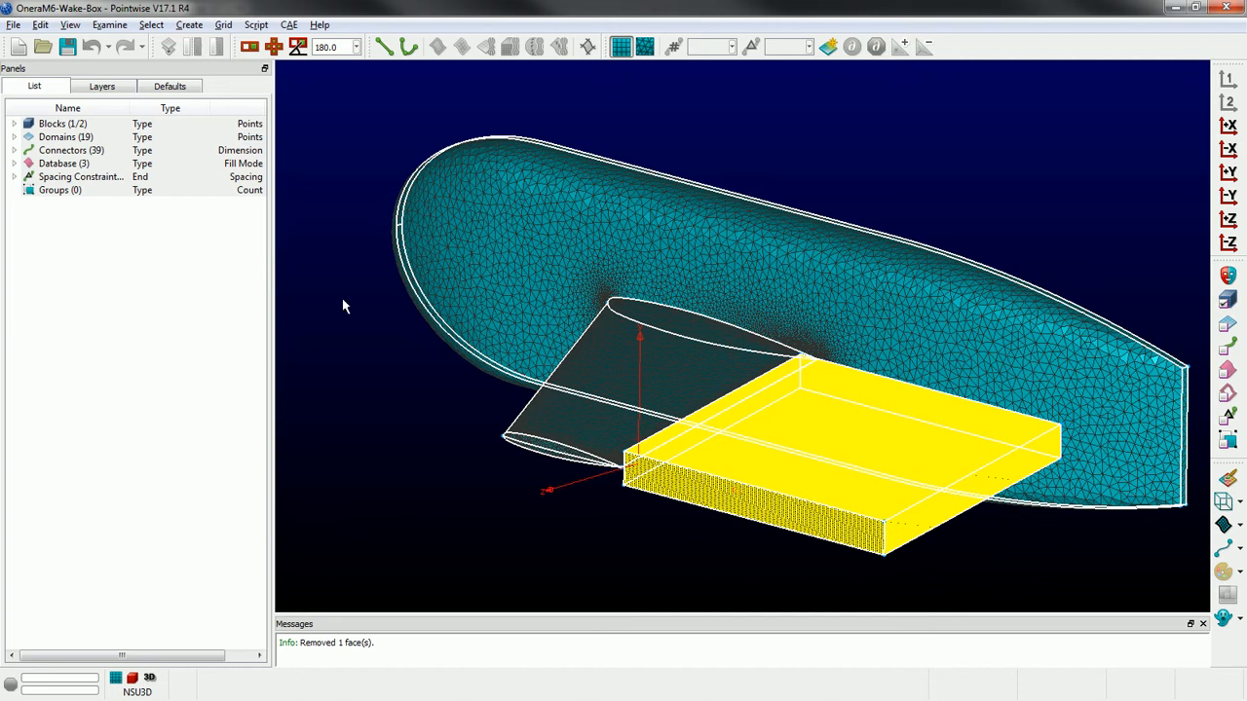
- Examine both blocks by Maximum Included Angle on the saved Z = 0.5 cell cut, with the surface domains hidden
click(109, 24)
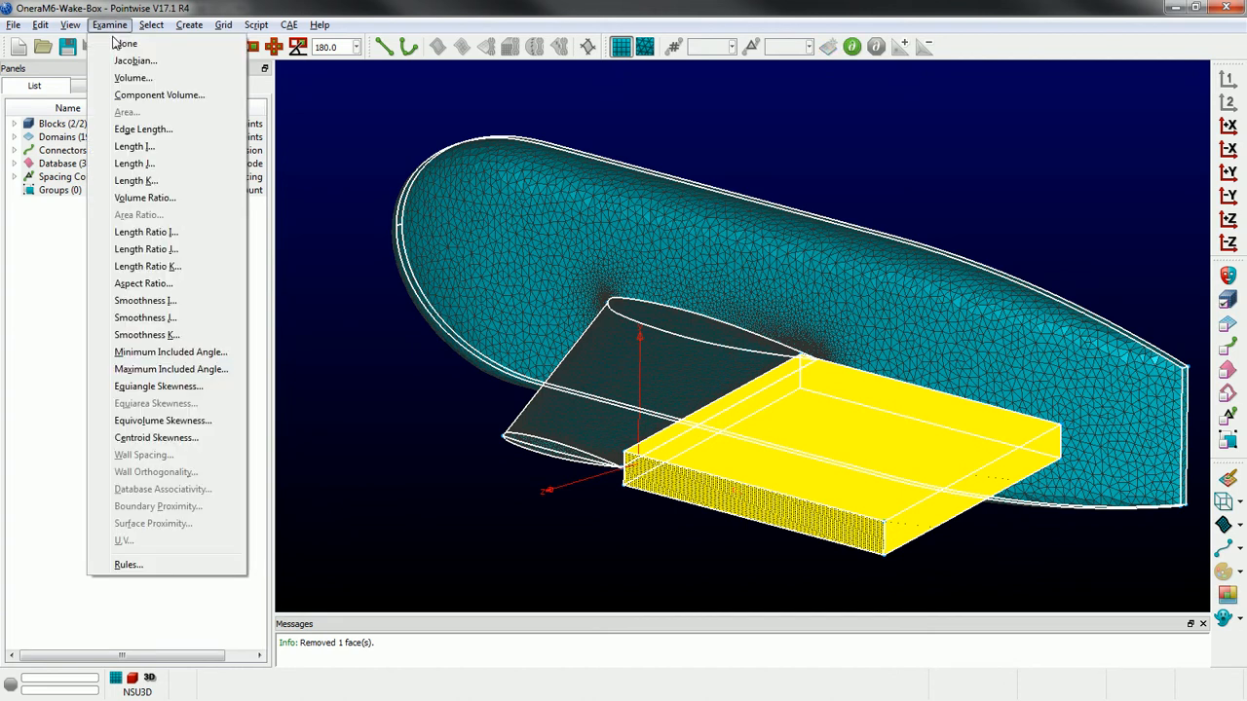
click(148, 369)
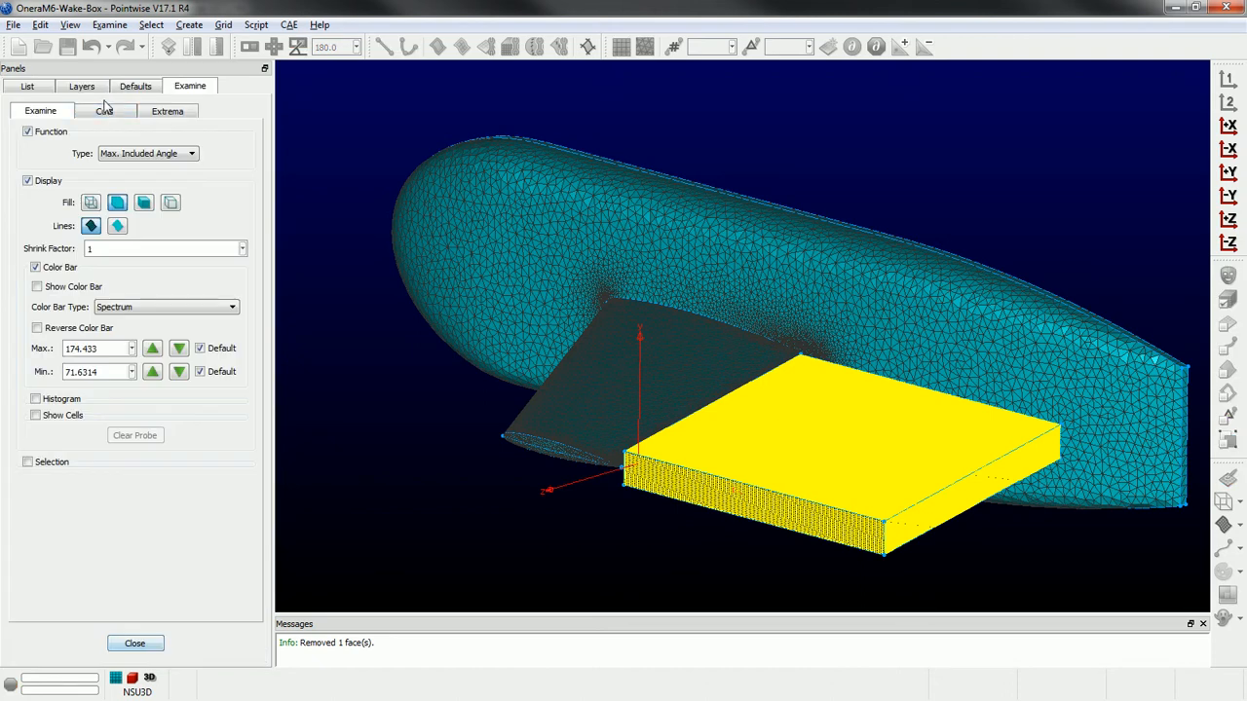
click(105, 108)
click(34, 459)
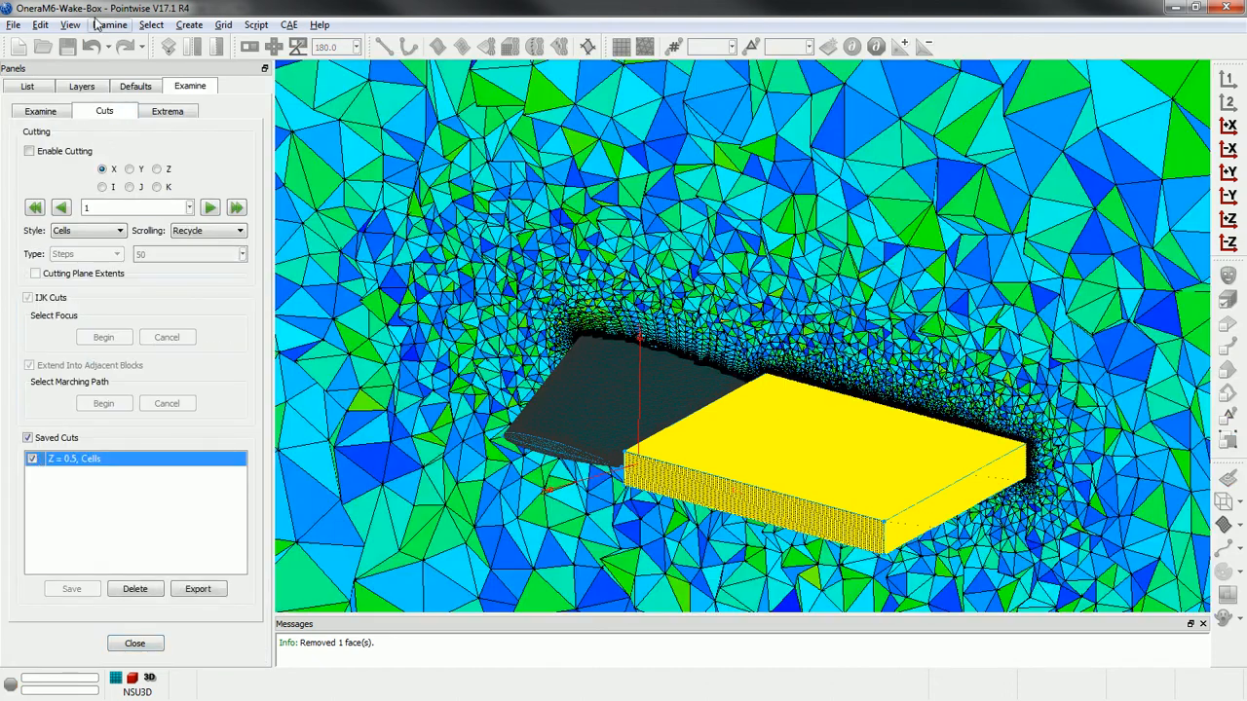
click(76, 27)
click(177, 205)
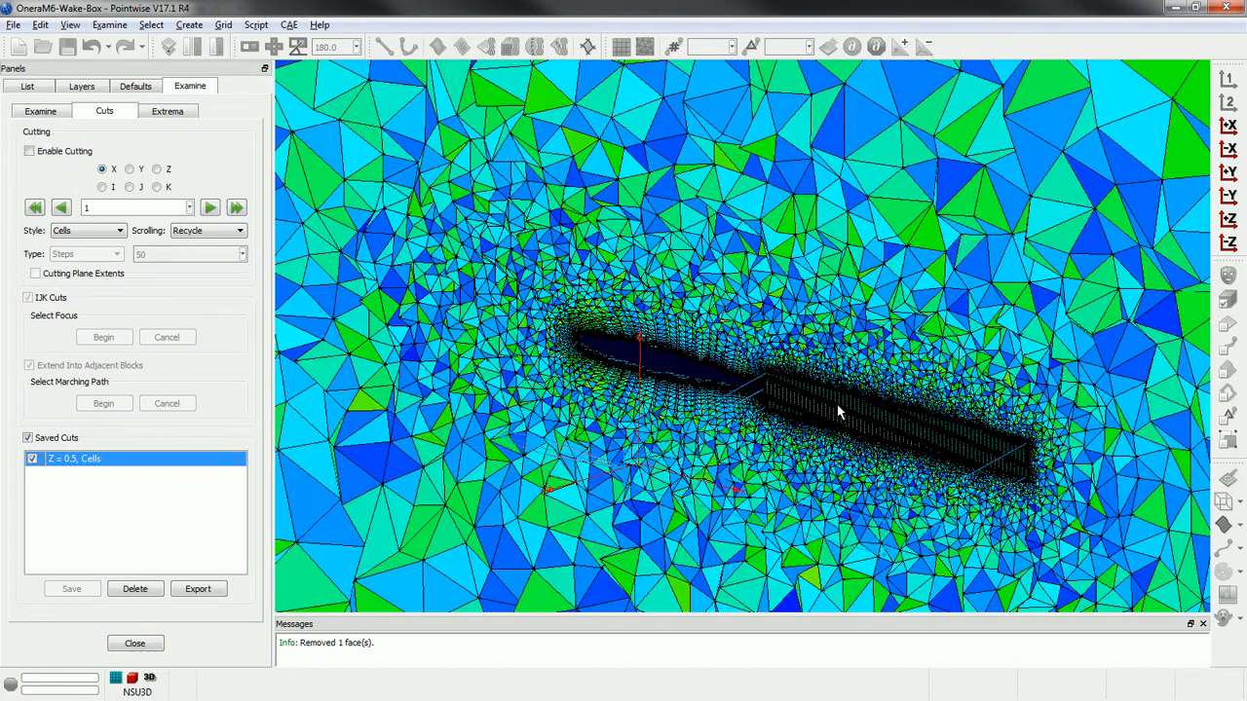
- Examine the cut's cells around the structured wake box, its gap to the wing's trailing edge and the transition into the surrounding unstructured cells
scroll(837, 410, up, 5)
ctrl+right_drag(793, 384, 830, 446)
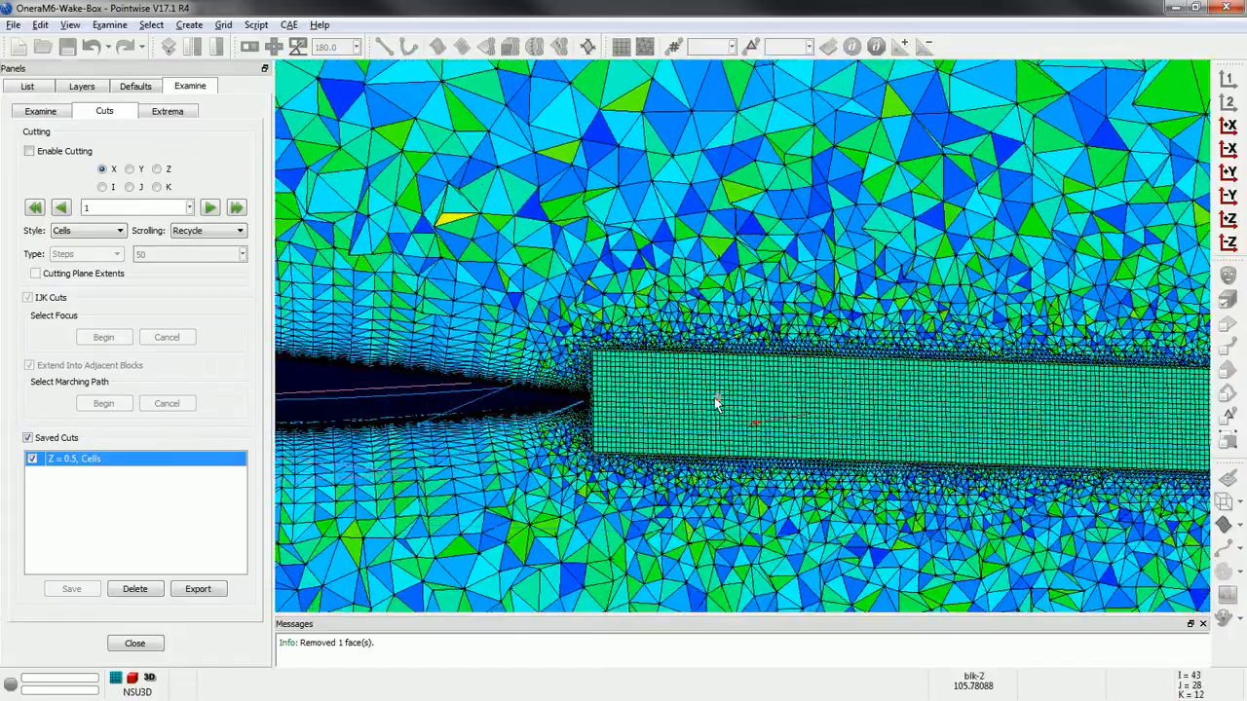
ctrl+right_drag(626, 389, 628, 443)
scroll(628, 443, up, 1)
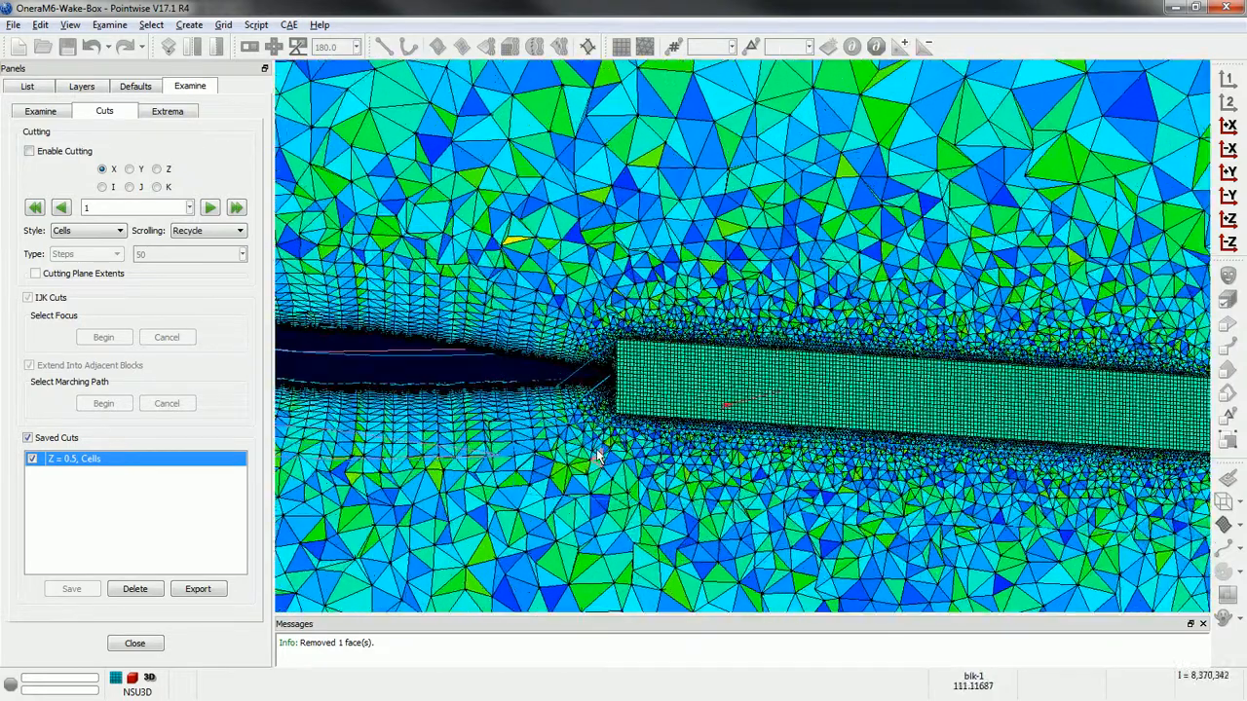
scroll(599, 448, up, 2)
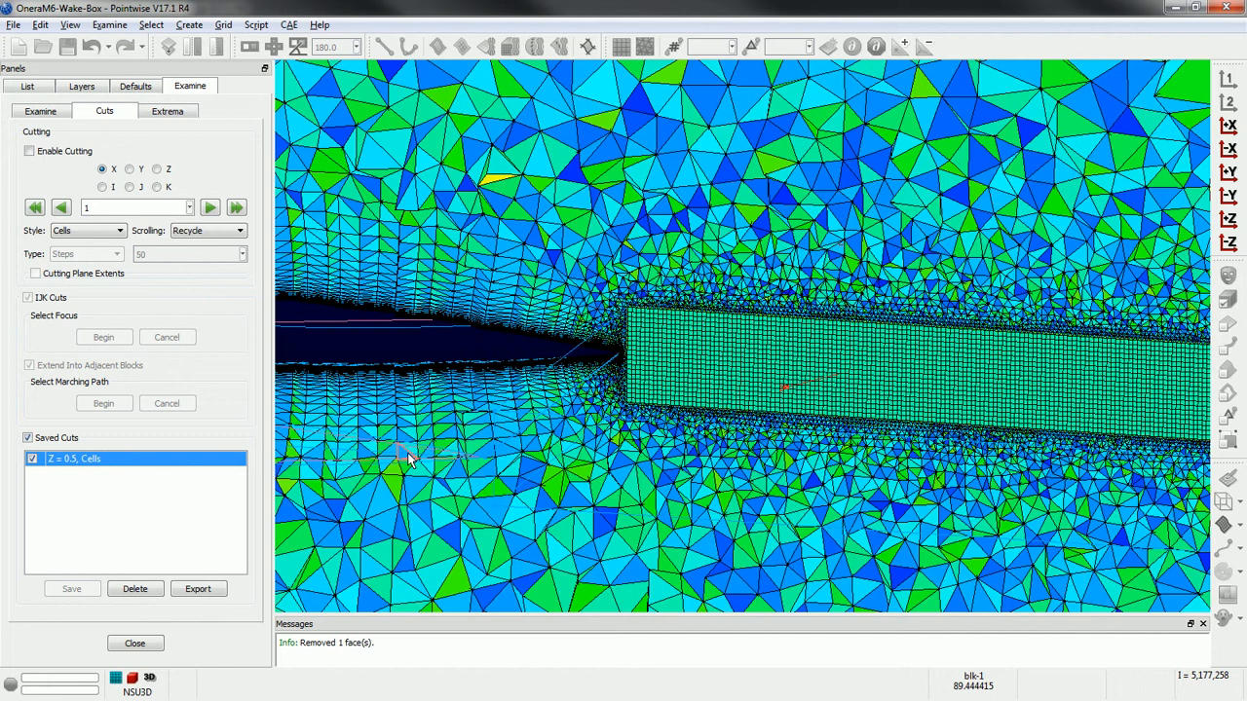
scroll(662, 304, up, 3)
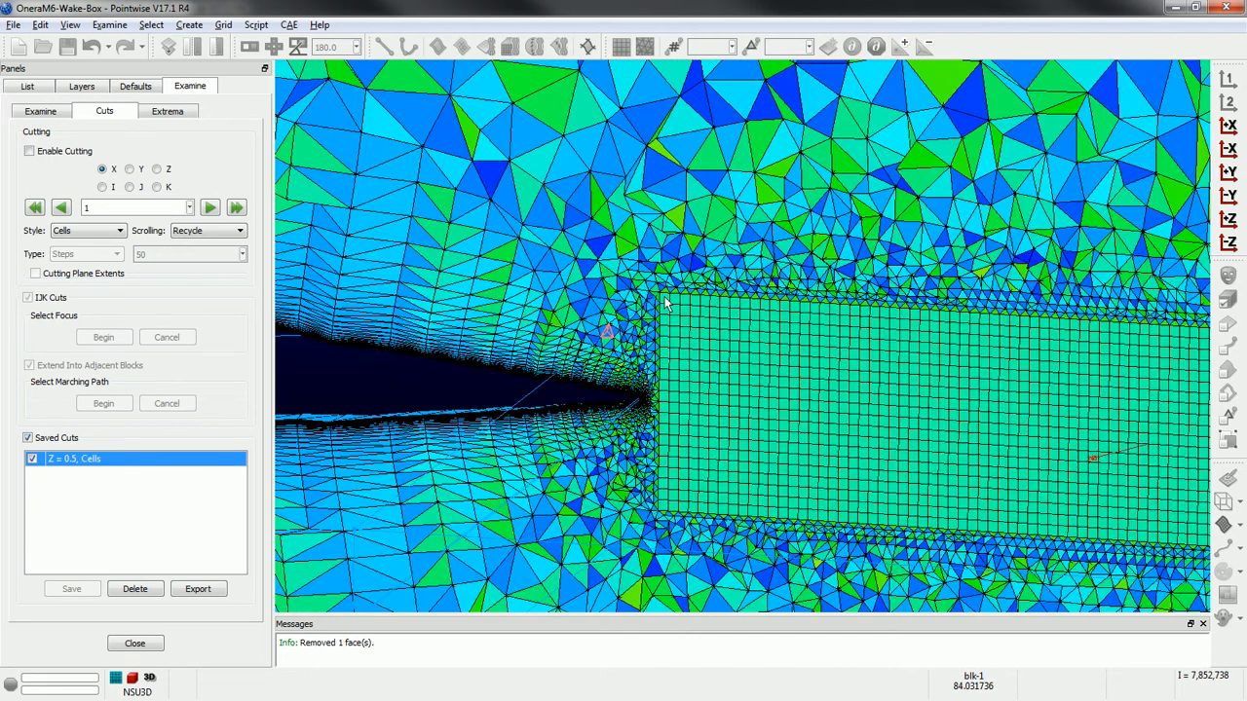
scroll(666, 304, up, 3)
scroll(541, 333, down, 3)
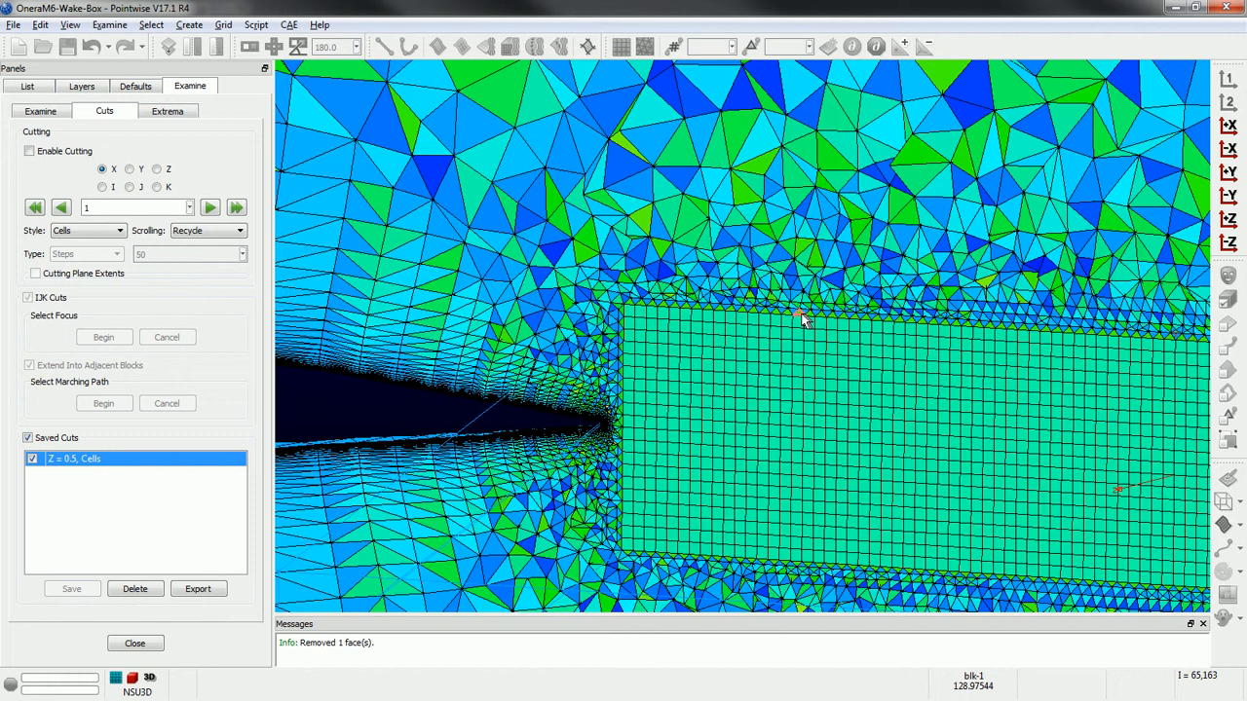
scroll(475, 312, down, 5)
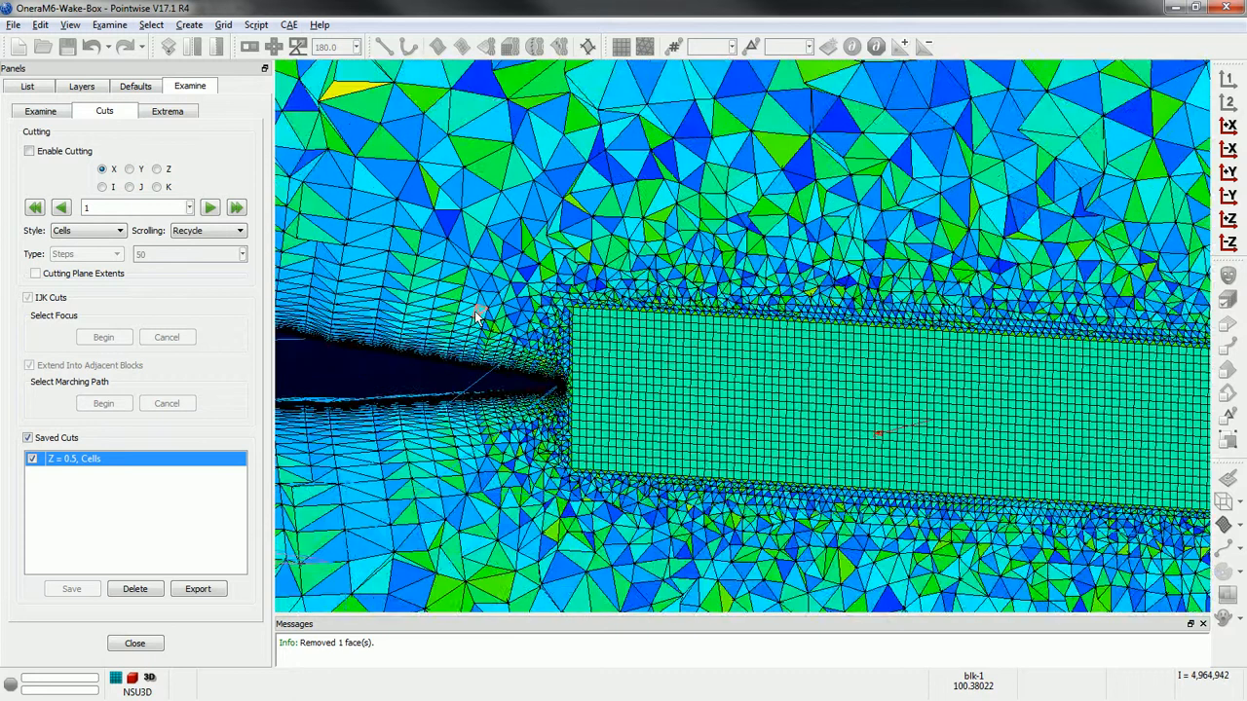